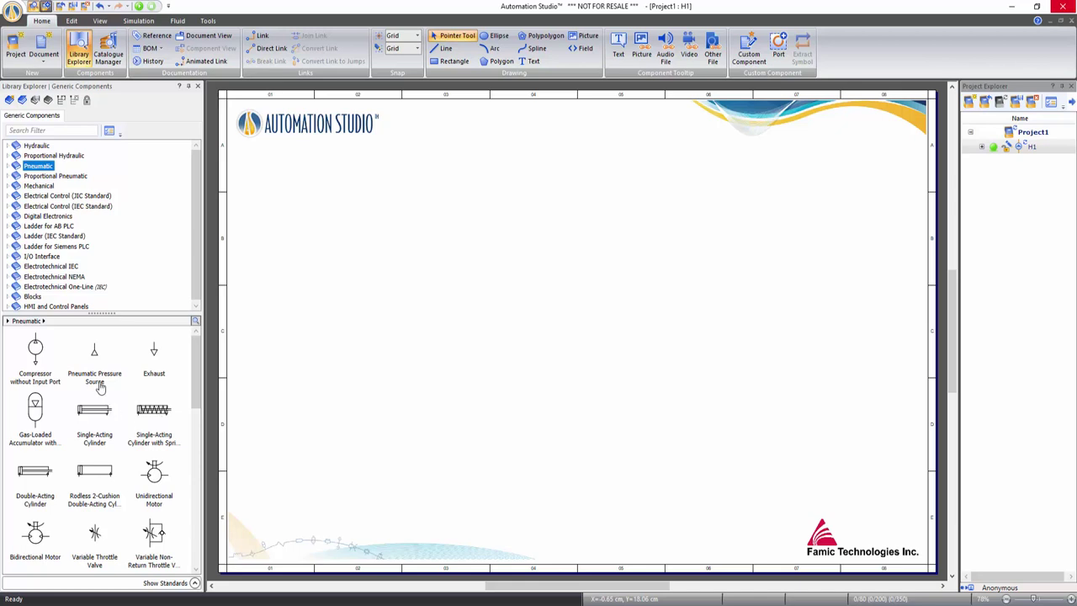
Place a pneumatic pressure source, a double-acting cylinder, a push-button 3/2-way NO valve and a solenoid 5/2-way valve on the drawing
mouse_move(94, 361)
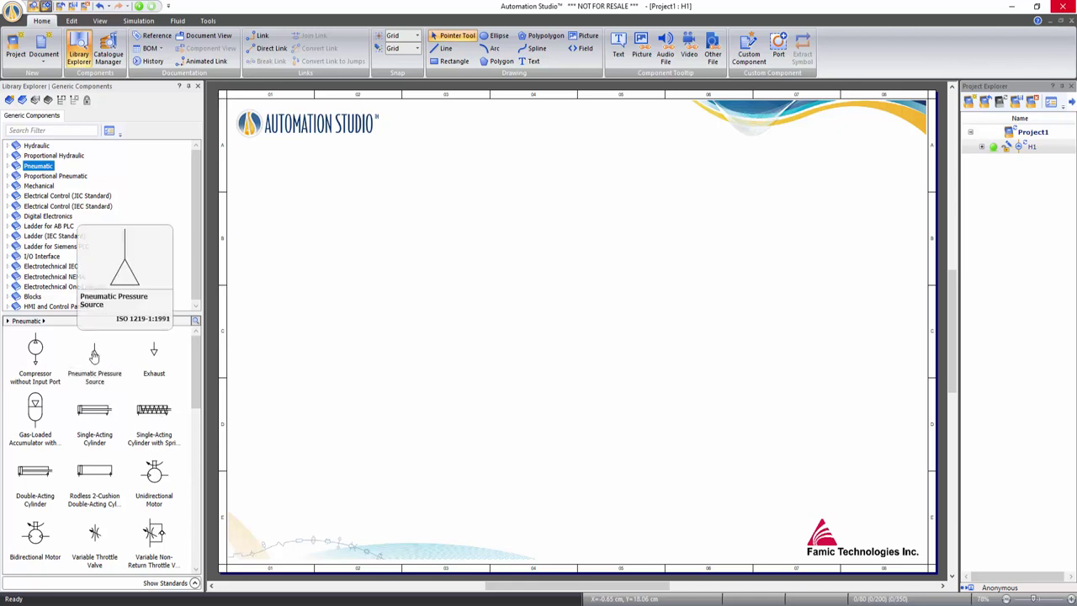
drag(94, 356, 449, 410)
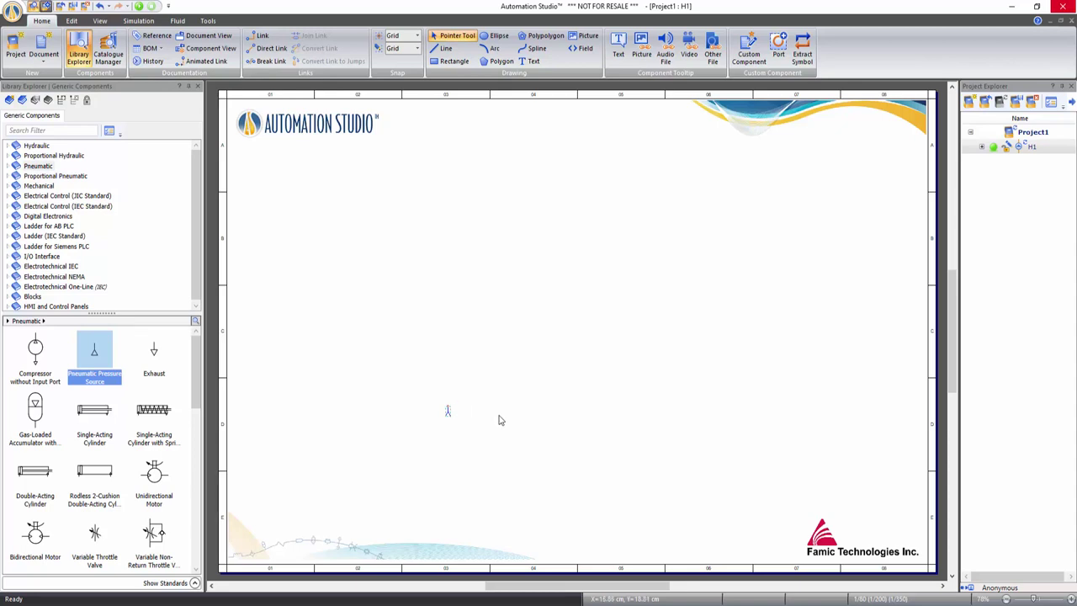
drag(34, 472, 457, 283)
drag(194, 392, 191, 488)
drag(38, 430, 451, 383)
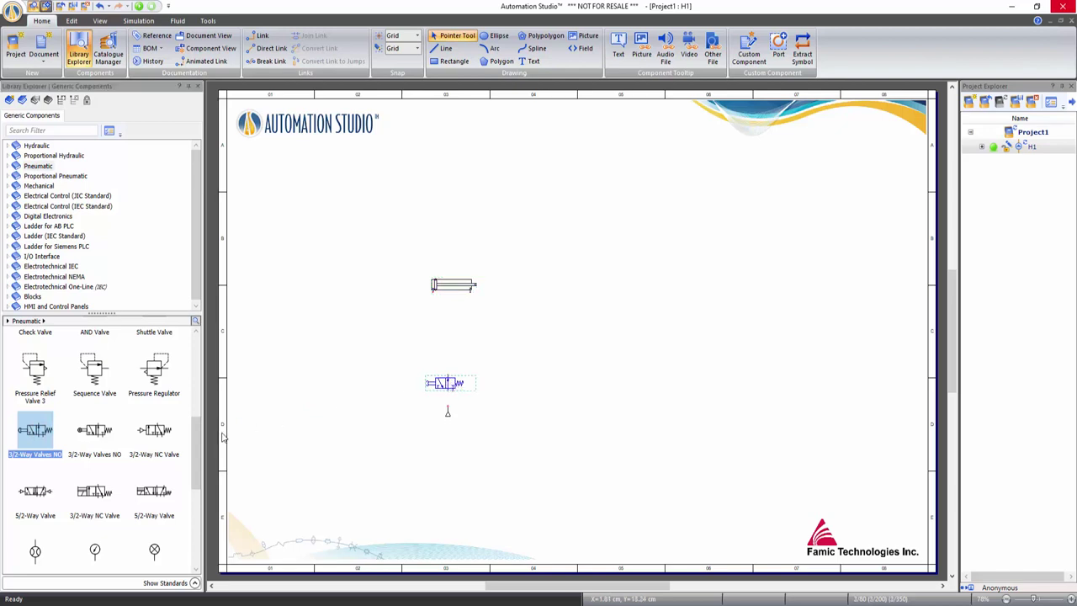
drag(155, 496, 458, 341)
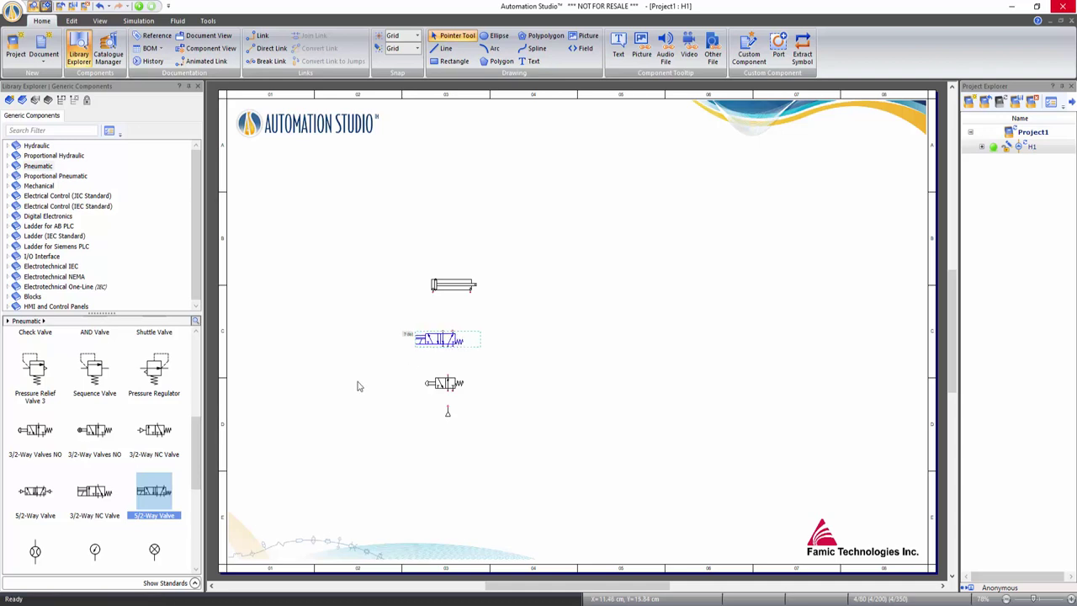
Add three exhausts: one beside the pressure source and one on each side below the 5/2-way valve
drag(194, 446, 488, 416)
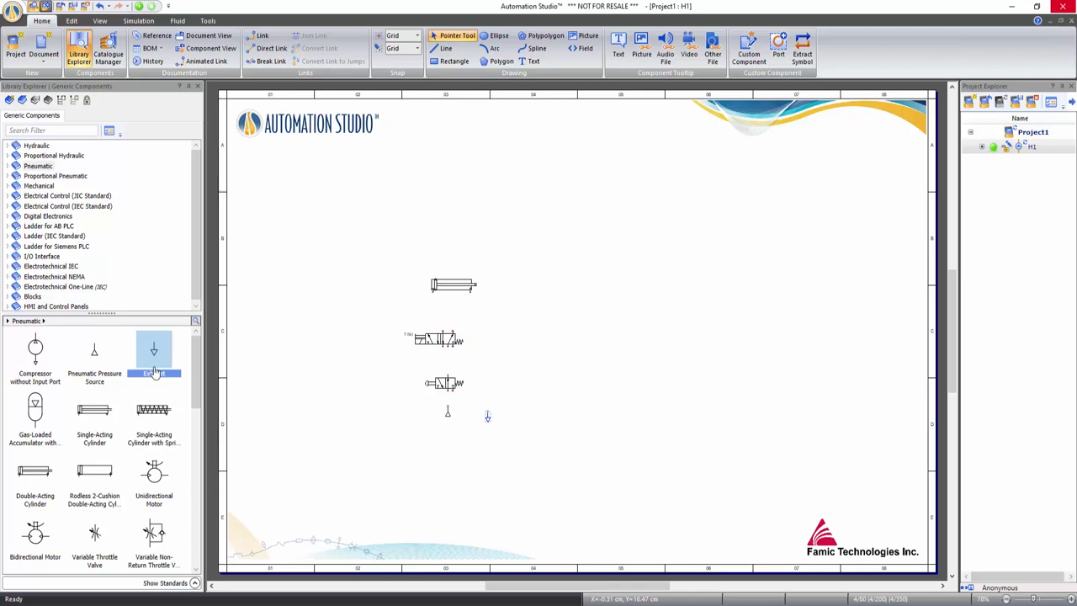
drag(154, 353, 418, 363)
drag(152, 353, 476, 366)
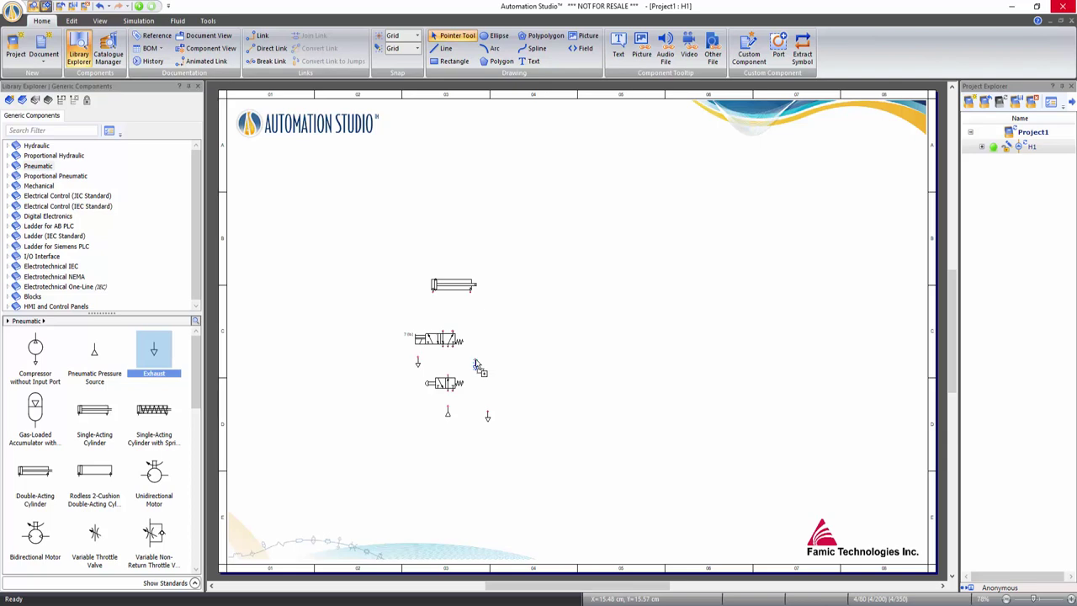
click(520, 351)
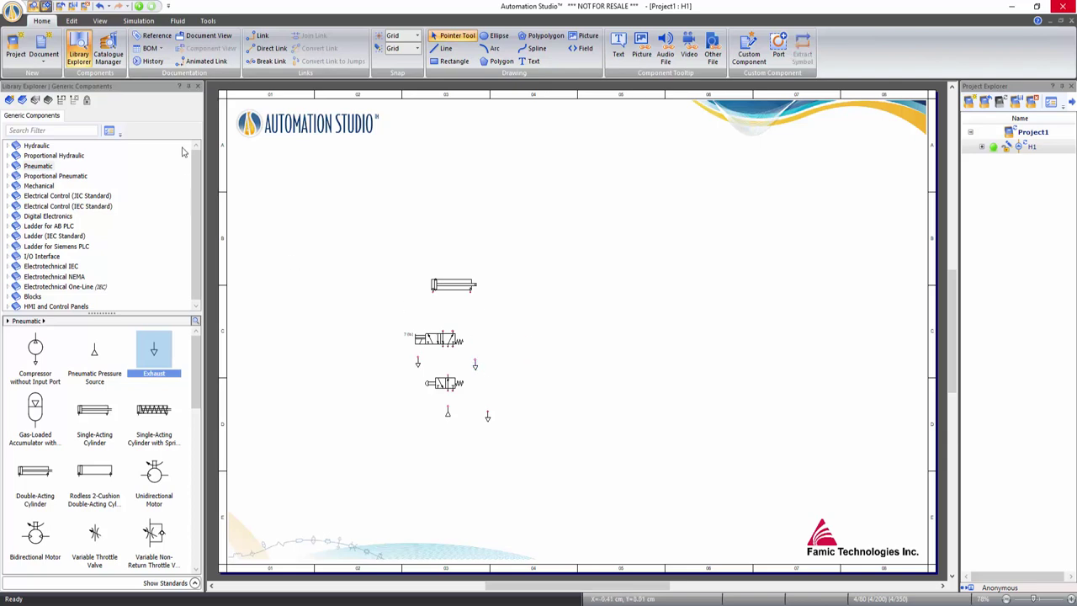
Zoom to show all components at 162% and pan the circuit so free drawing space remains to its right
click(102, 21)
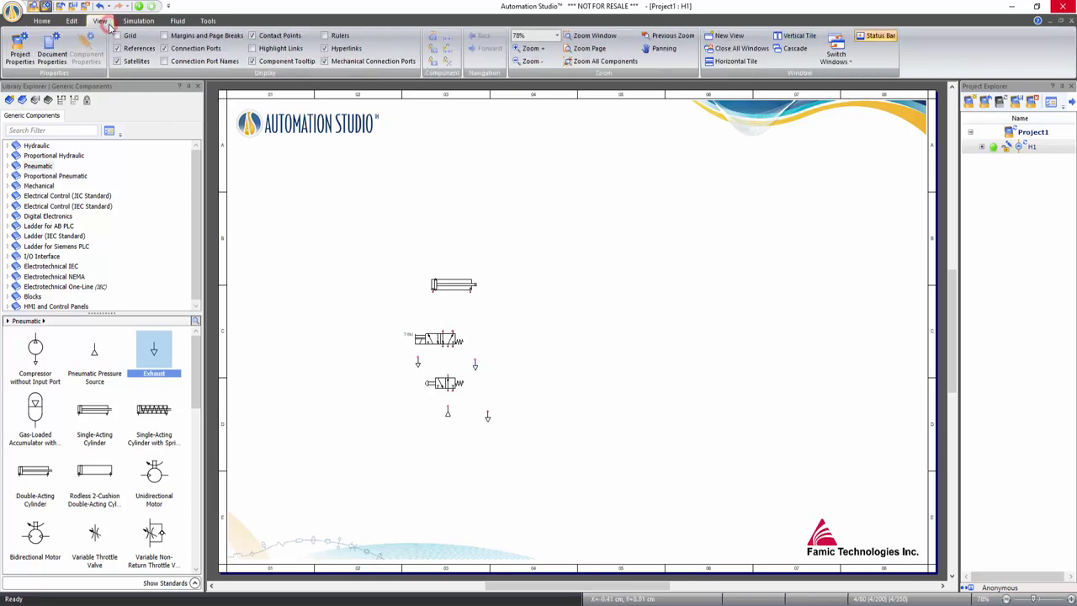
click(537, 48)
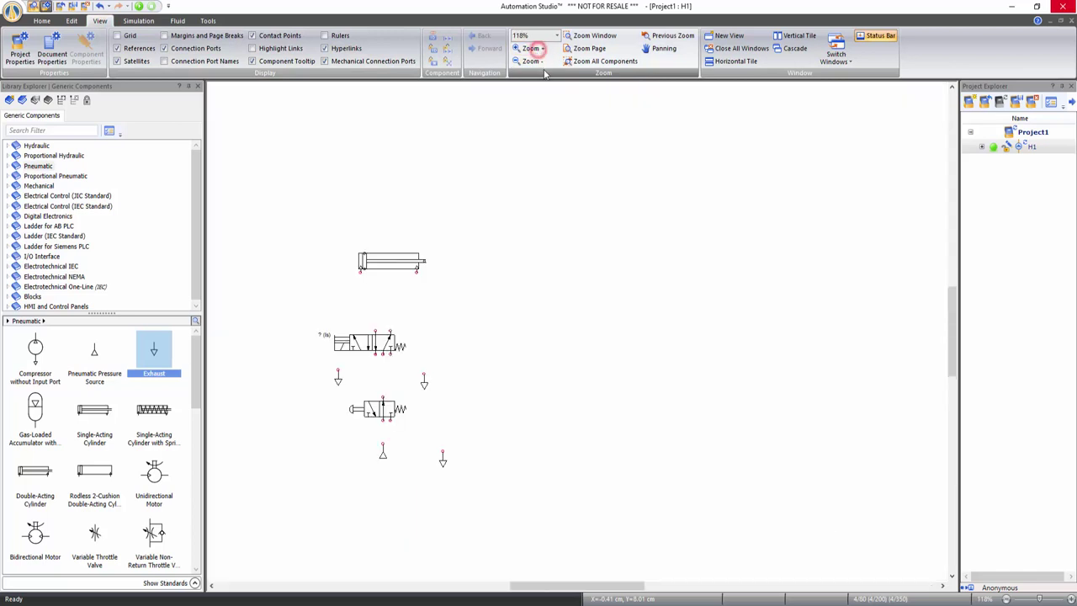
click(601, 48)
click(670, 36)
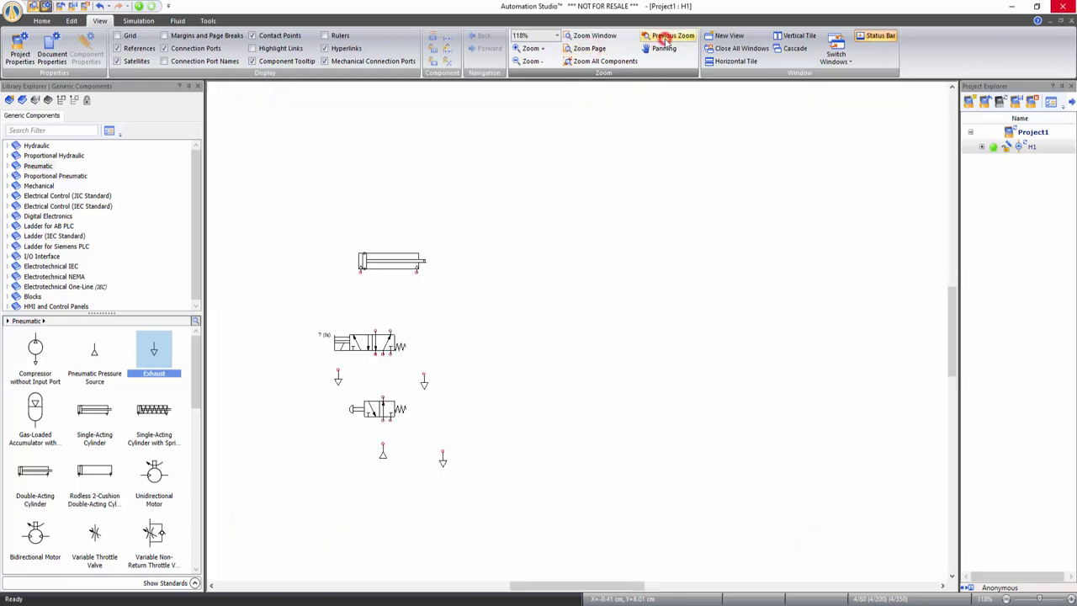
click(604, 64)
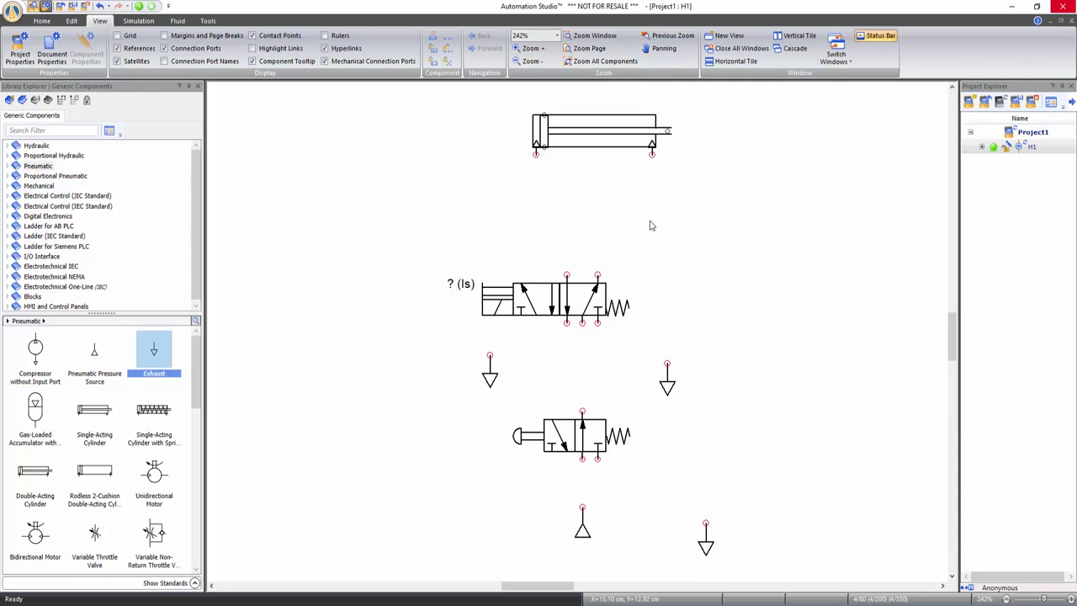
scroll(650, 226, up, 2)
scroll(650, 225, down, 2)
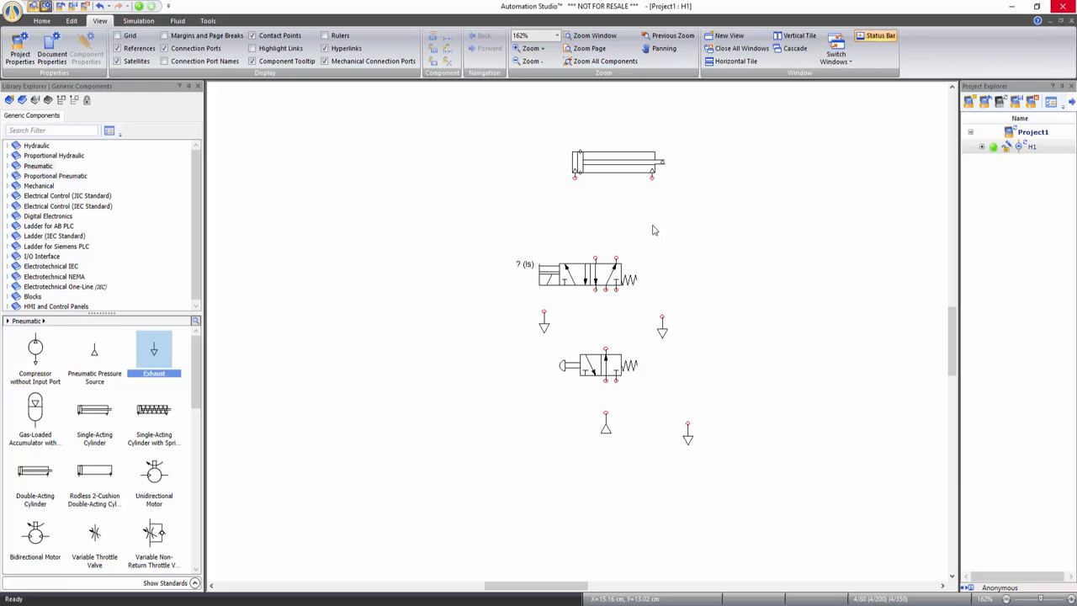
click(664, 50)
drag(698, 193, 600, 218)
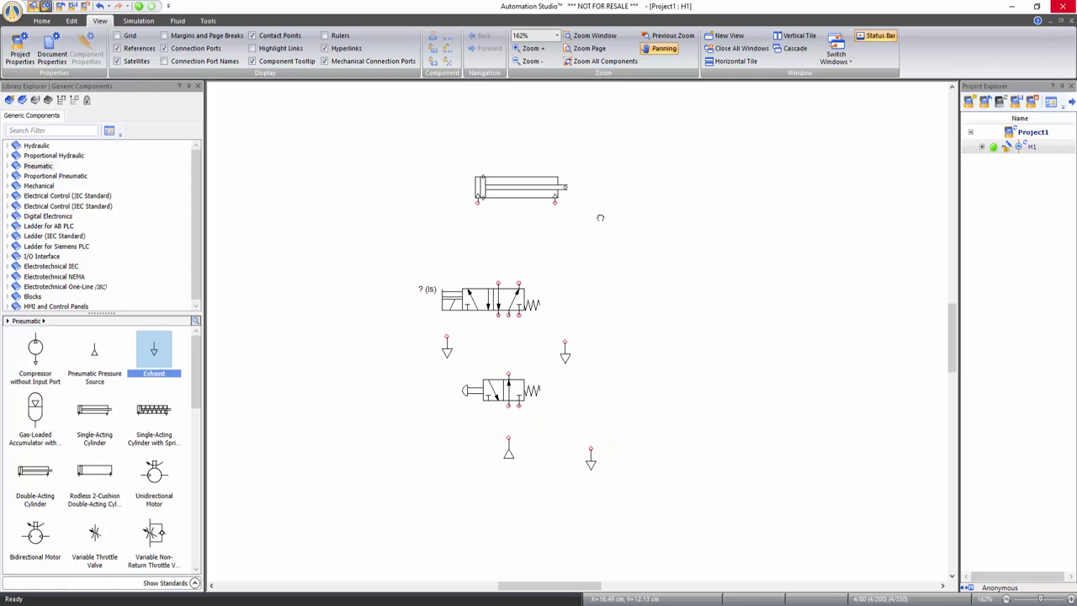
drag(600, 218, 463, 282)
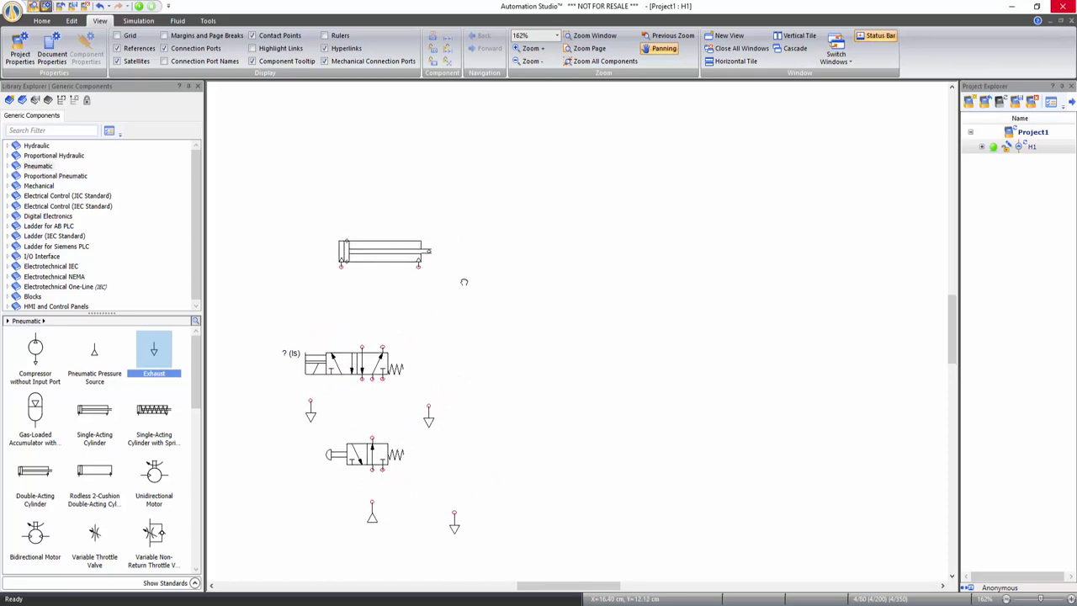
drag(464, 282, 464, 282)
Link the pressure source through the 3/2-way valve to the 5/2-way valve, and attach the three exhausts to the valves' exhaust ports
drag(372, 503, 371, 468)
drag(372, 438, 372, 379)
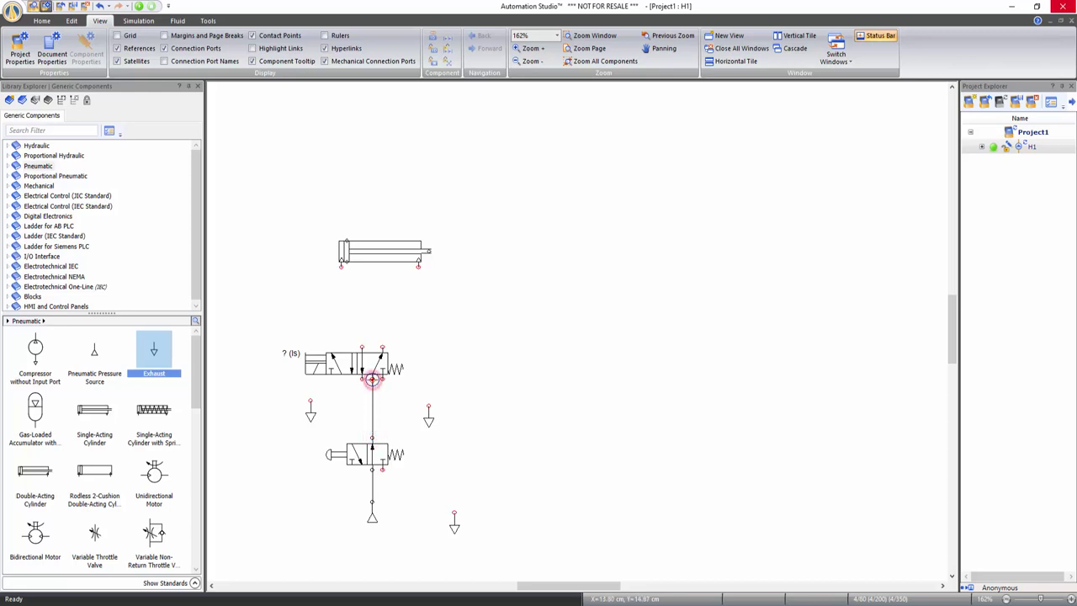
click(453, 529)
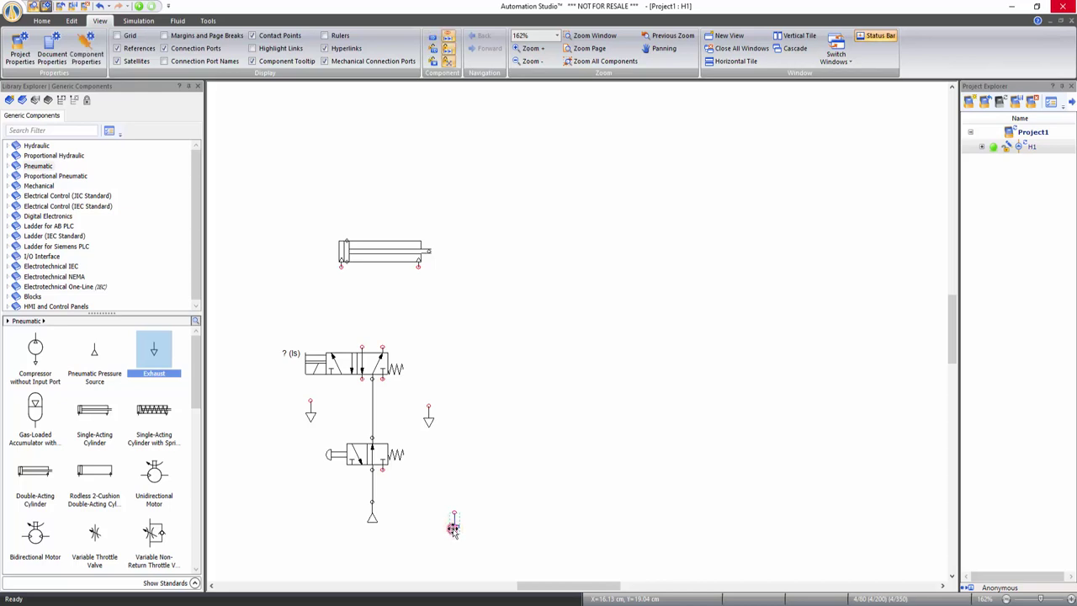
drag(453, 532, 383, 487)
drag(312, 413, 362, 395)
drag(429, 415, 384, 396)
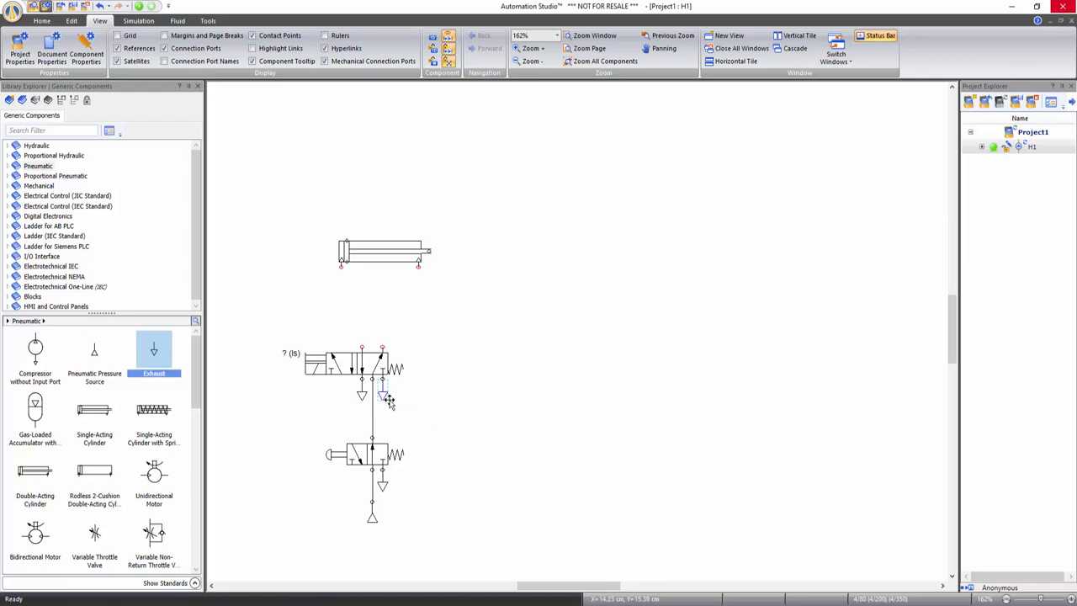
click(456, 371)
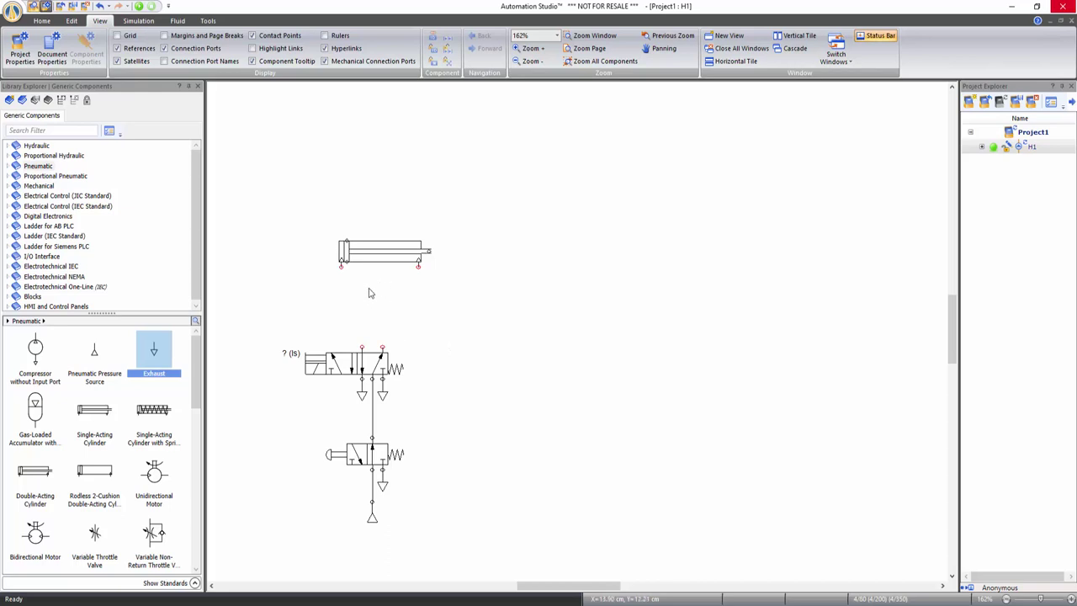
Link both ports of the double-acting cylinder to the two upper ports of the 5/2-way valve
click(340, 267)
click(362, 293)
click(361, 346)
drag(418, 267, 418, 294)
click(383, 294)
click(383, 345)
Run the normal simulation and actuate the 5/2-way valve's solenoid to extend and retract the cylinder
click(143, 23)
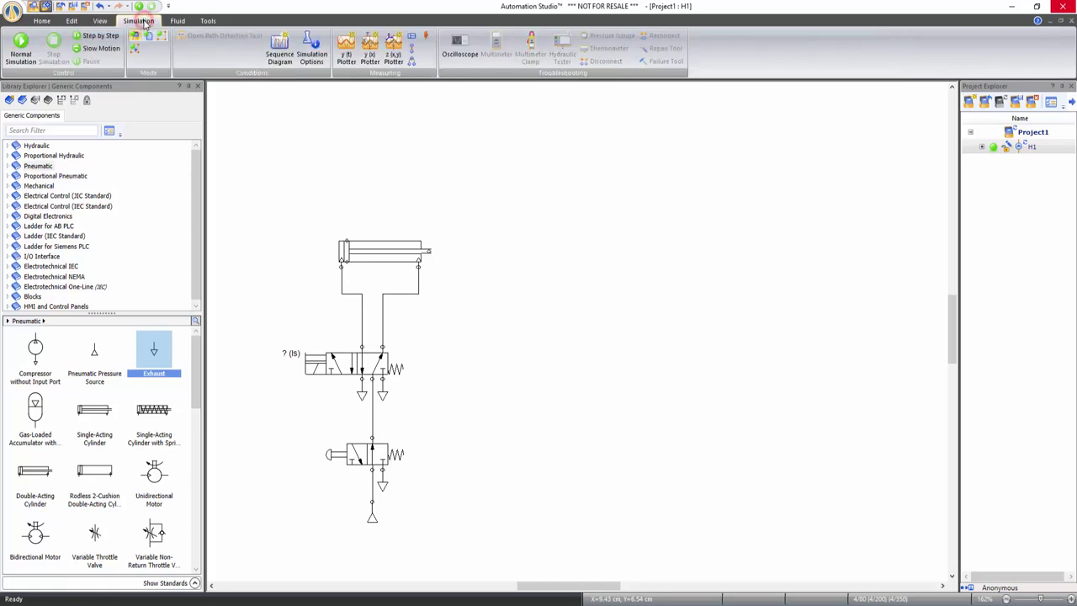
click(32, 54)
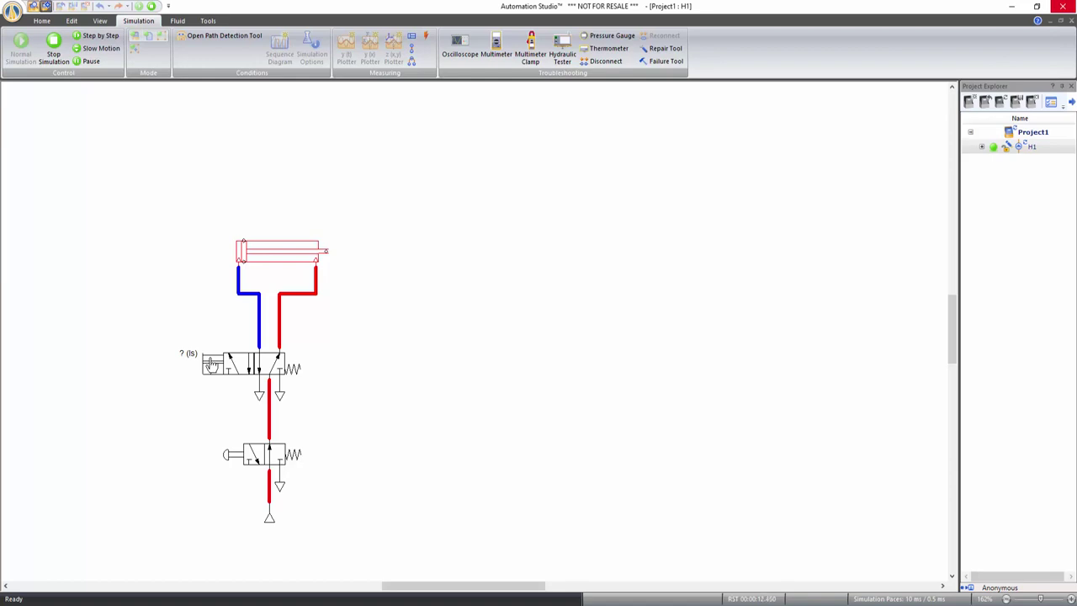
click(211, 363)
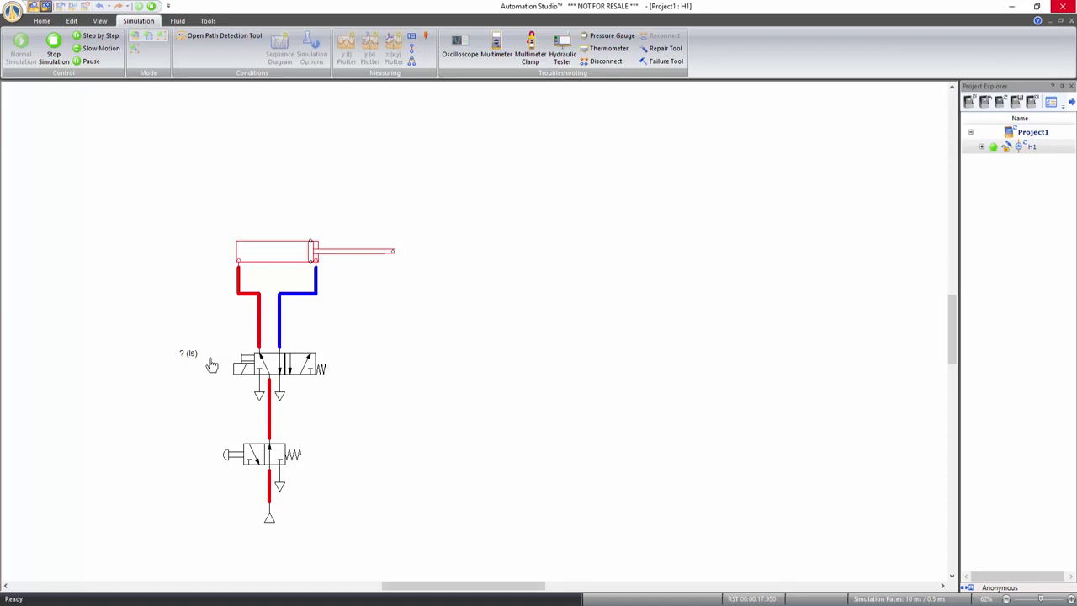
click(211, 363)
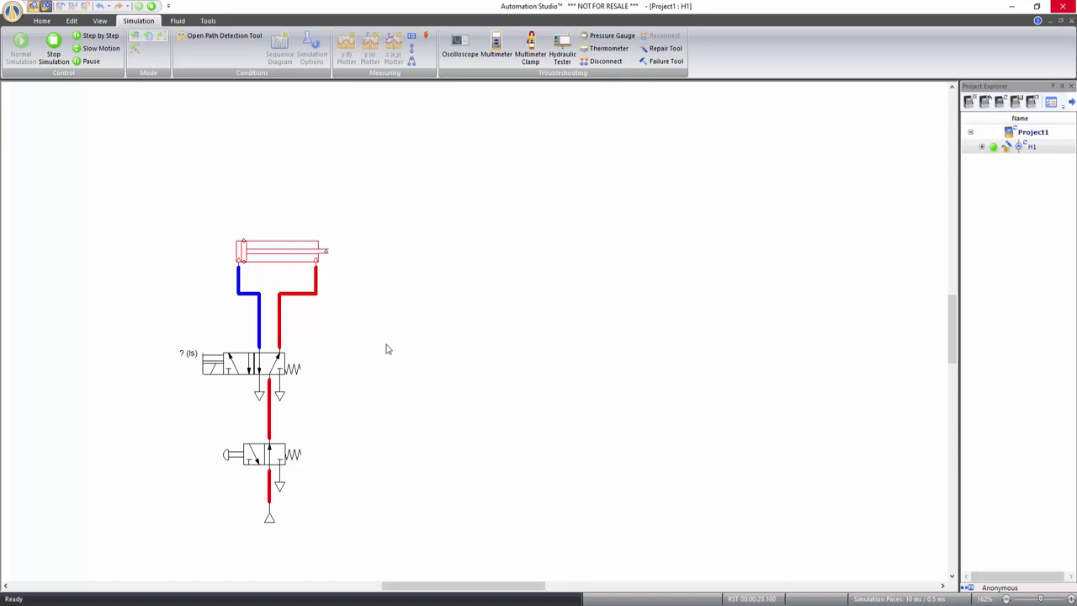
View the double-acting cylinder's animation while actuating the 5/2-way valve, and stop the simulation
right_click(286, 261)
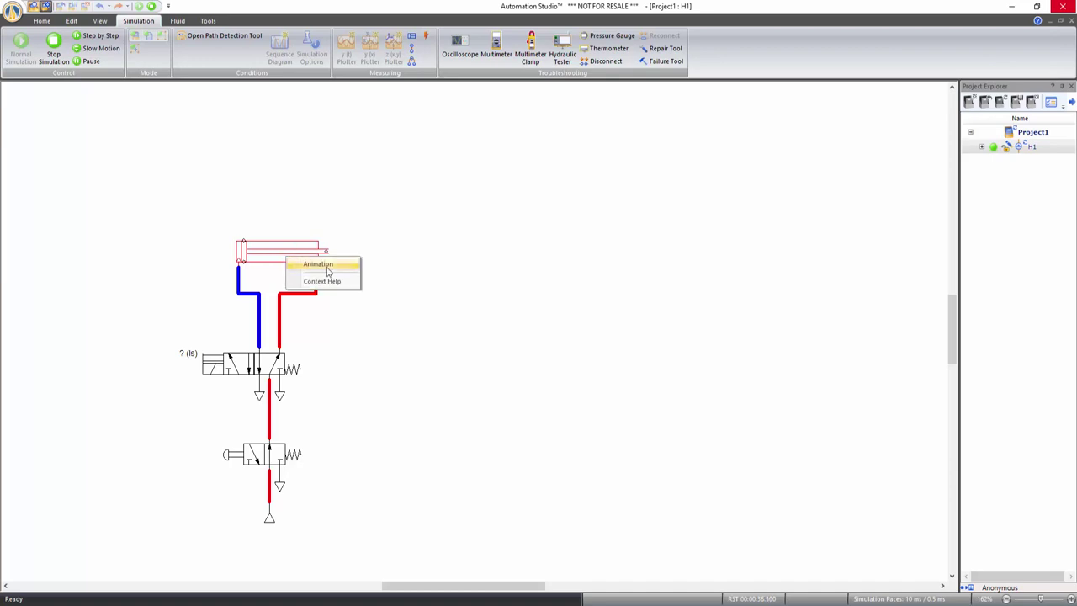
click(319, 265)
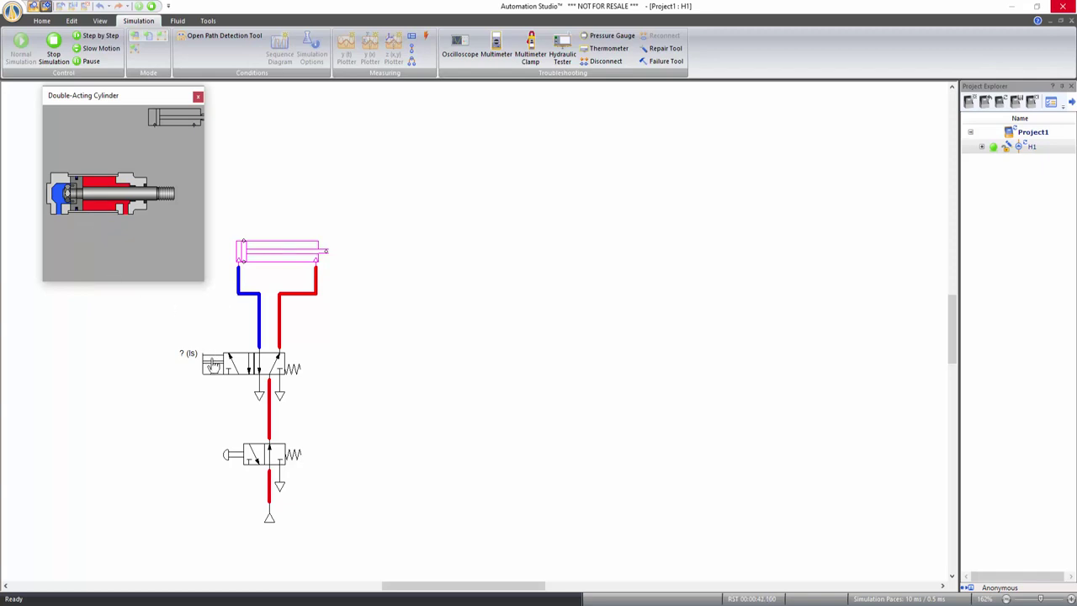
click(213, 362)
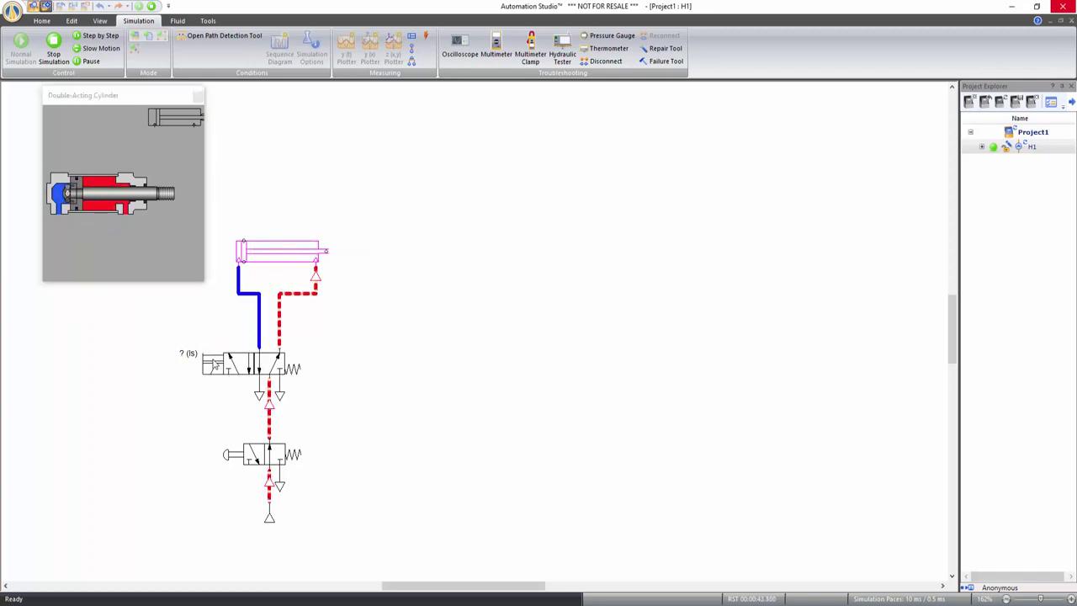
click(198, 97)
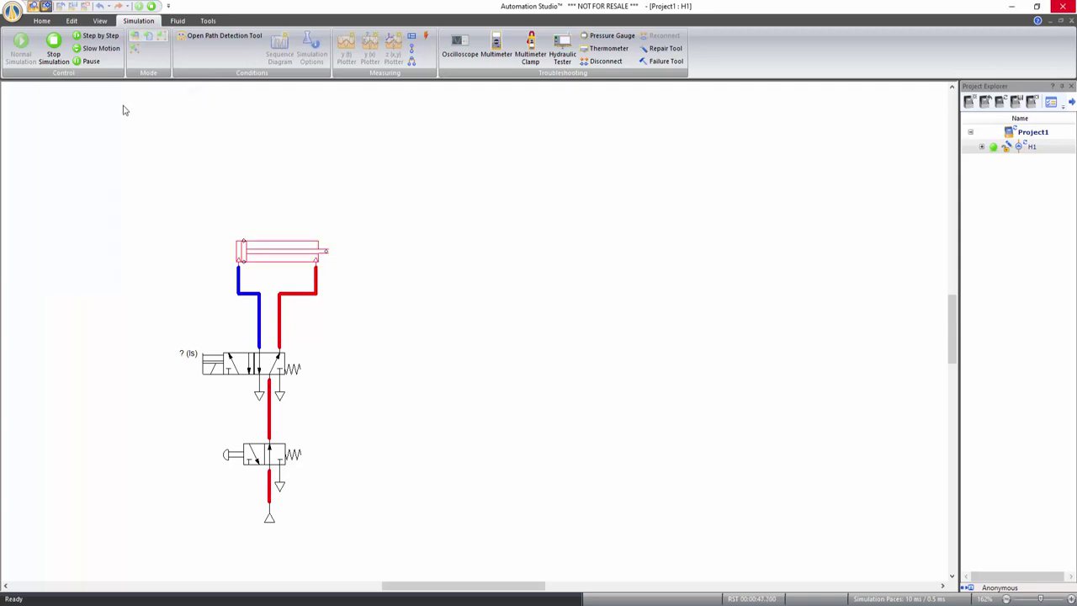
click(56, 54)
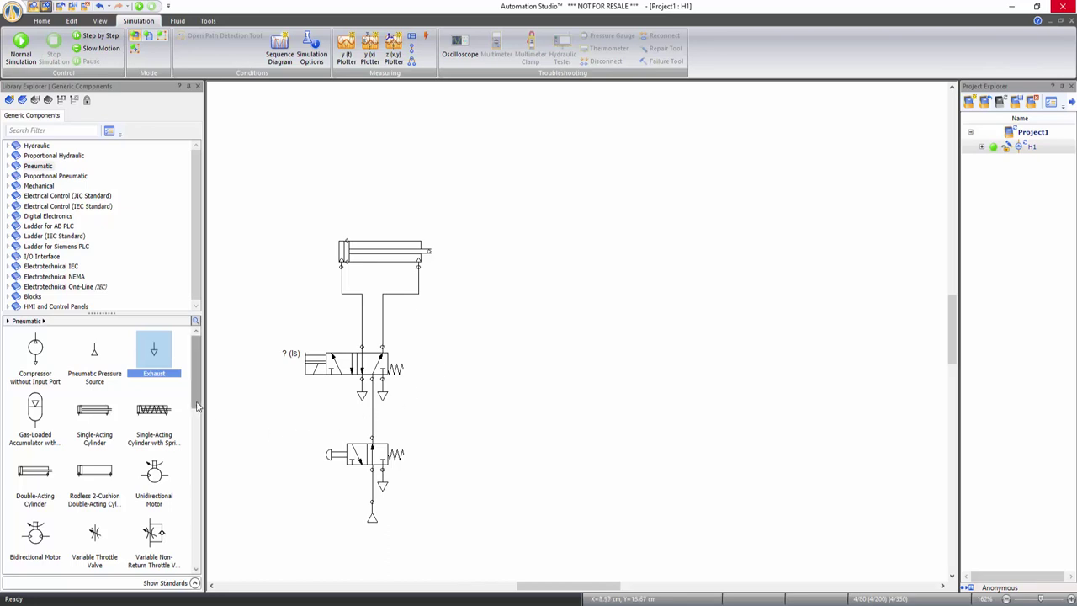
Place a roller-actuated 3/2-way NO valve to the right of the cylinder and paste a copy beside the 5/2-way valve
drag(196, 404, 194, 482)
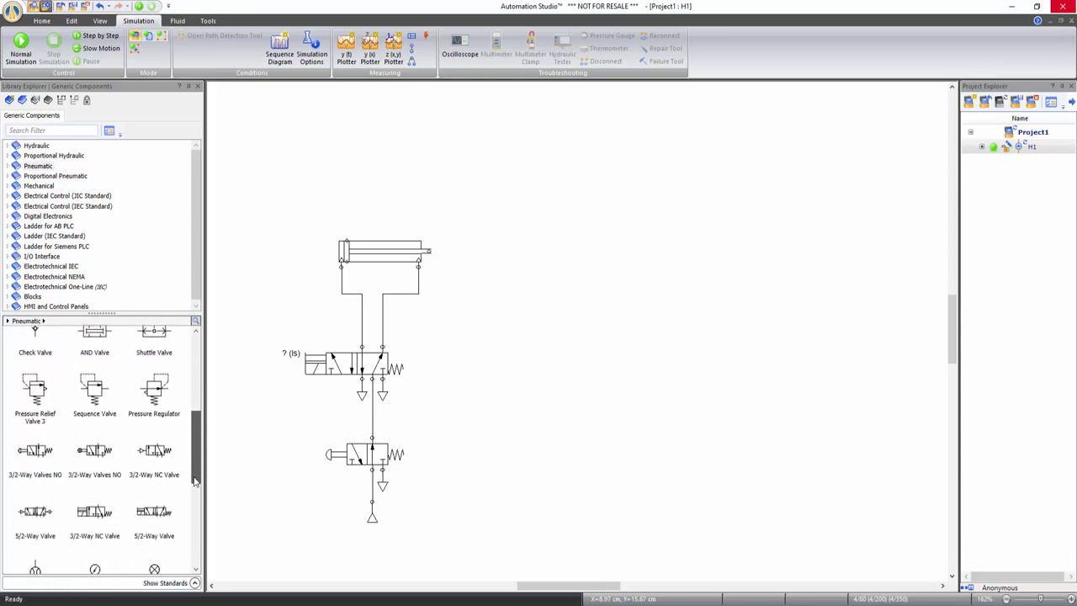
drag(100, 455, 659, 237)
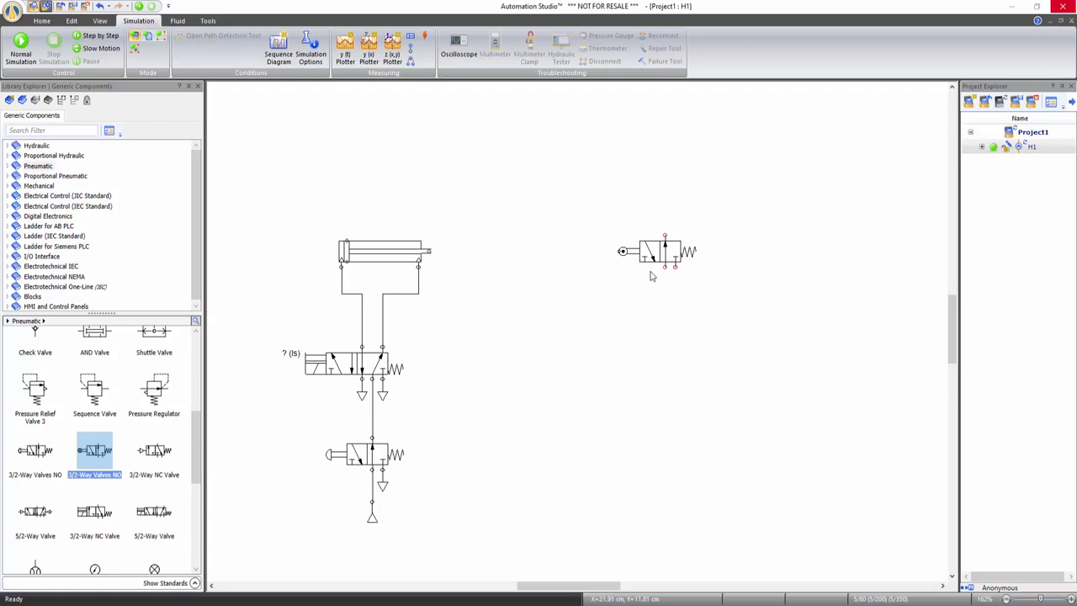
right_click(650, 253)
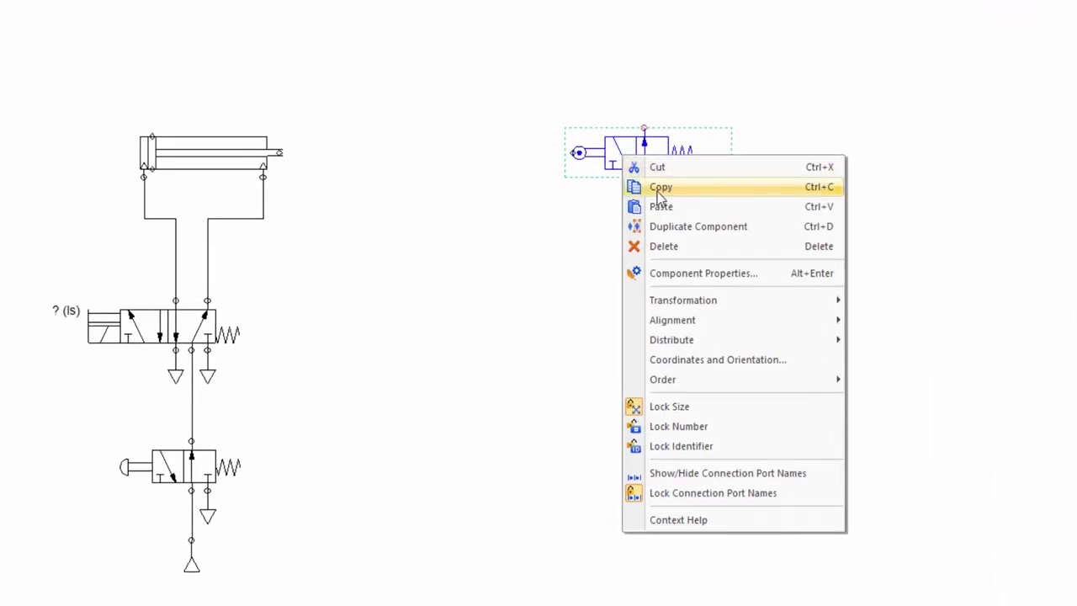
click(661, 189)
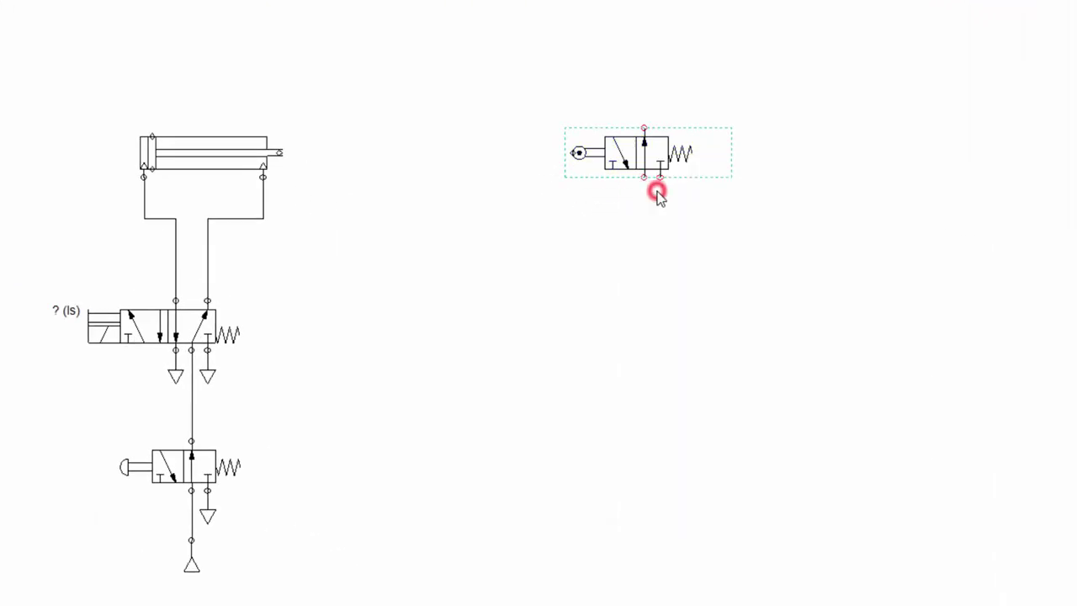
right_click(432, 321)
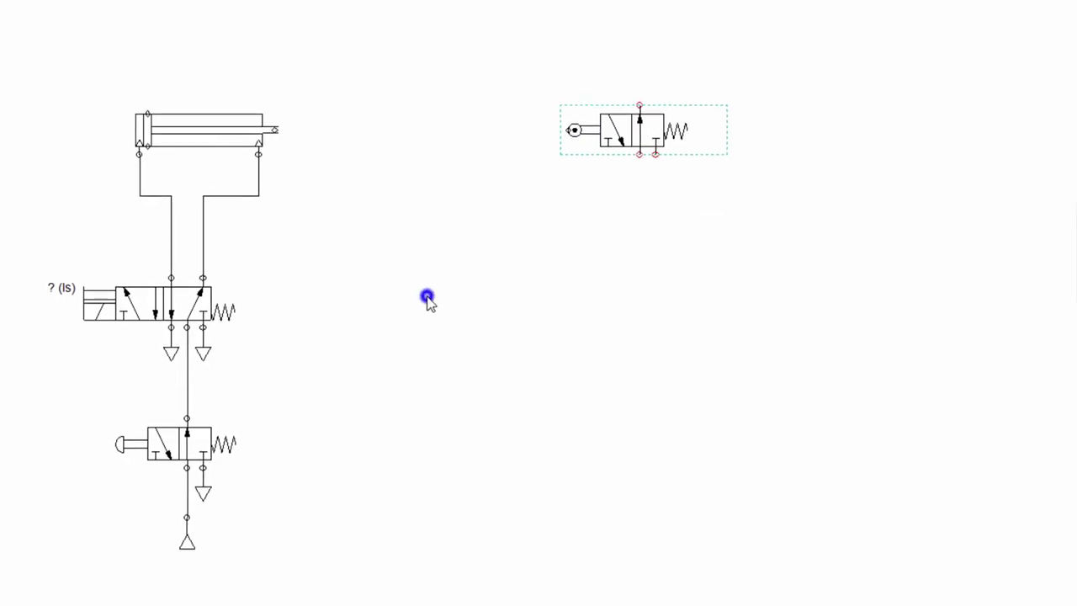
click(458, 270)
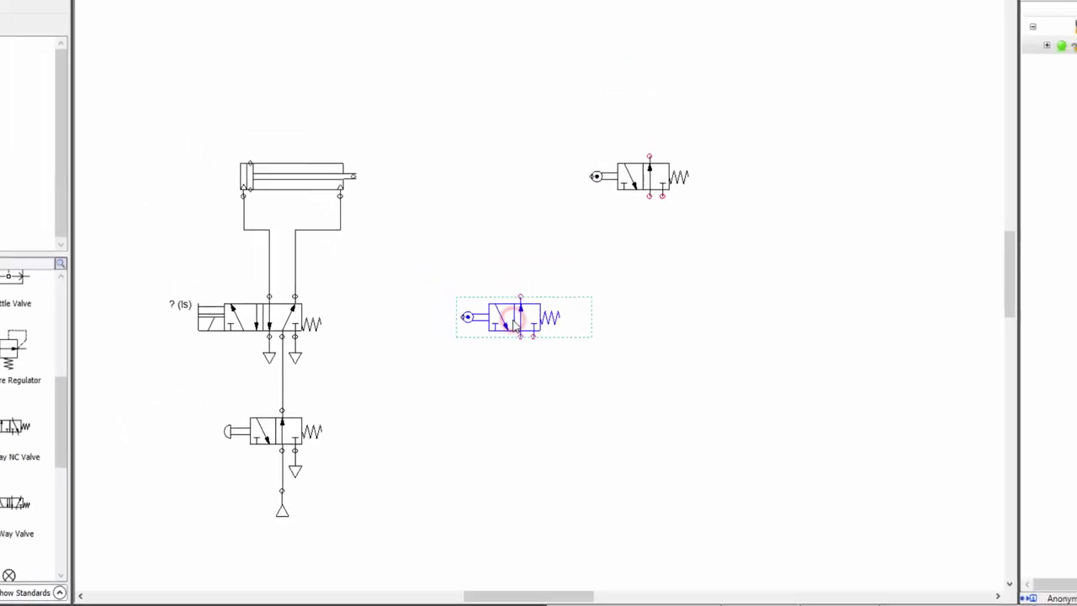
click(615, 386)
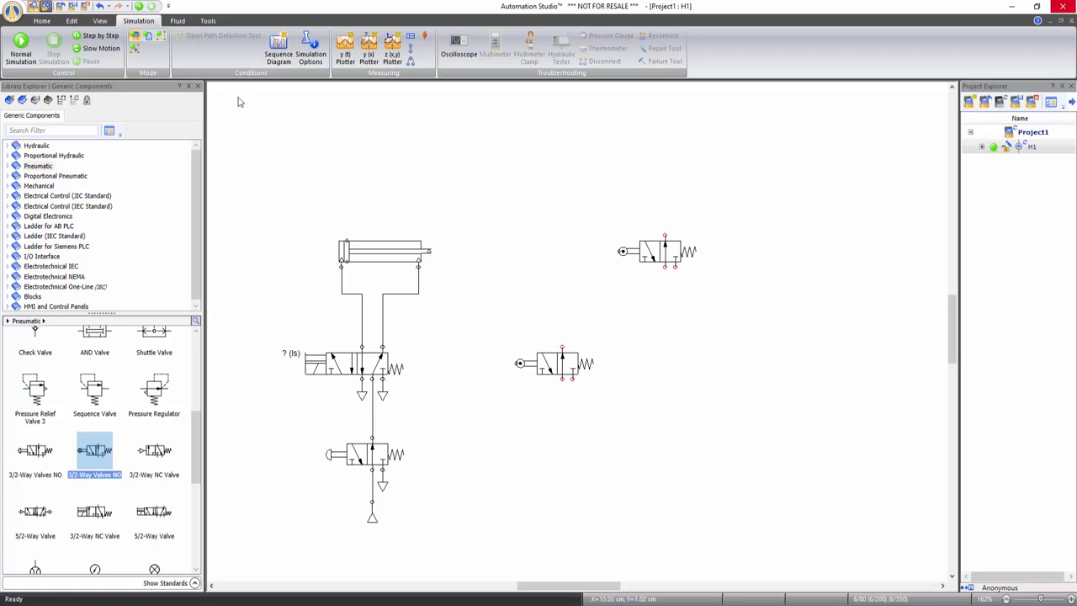
click(72, 21)
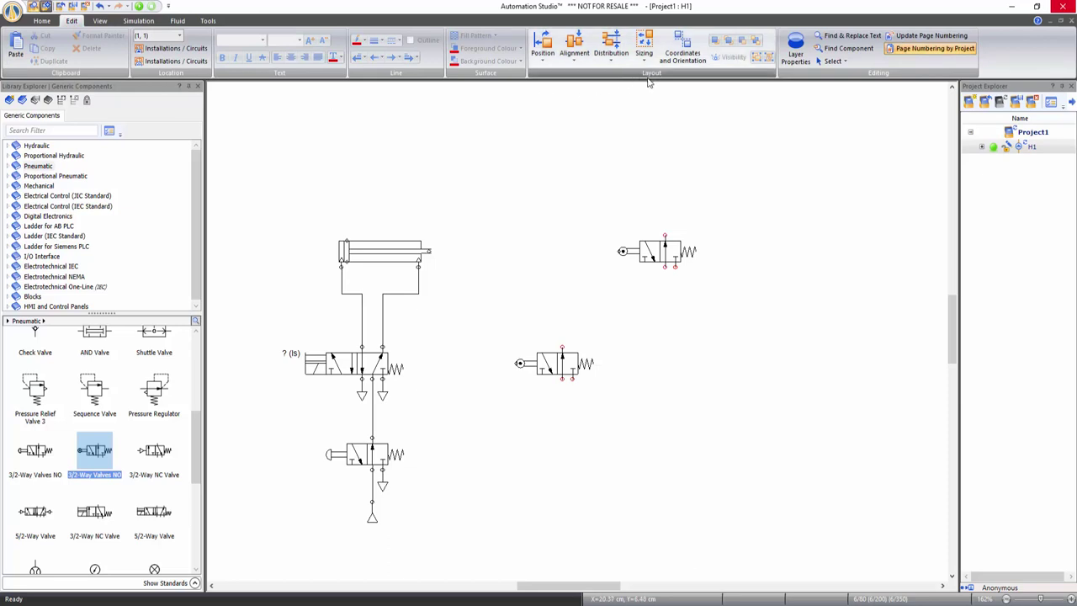
click(665, 258)
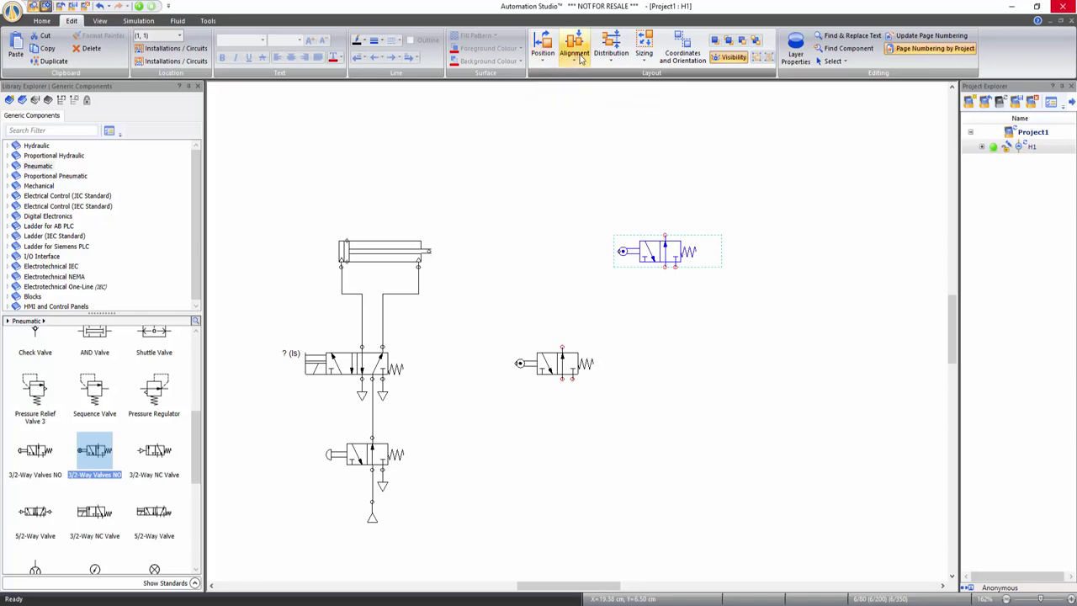
right_click(661, 250)
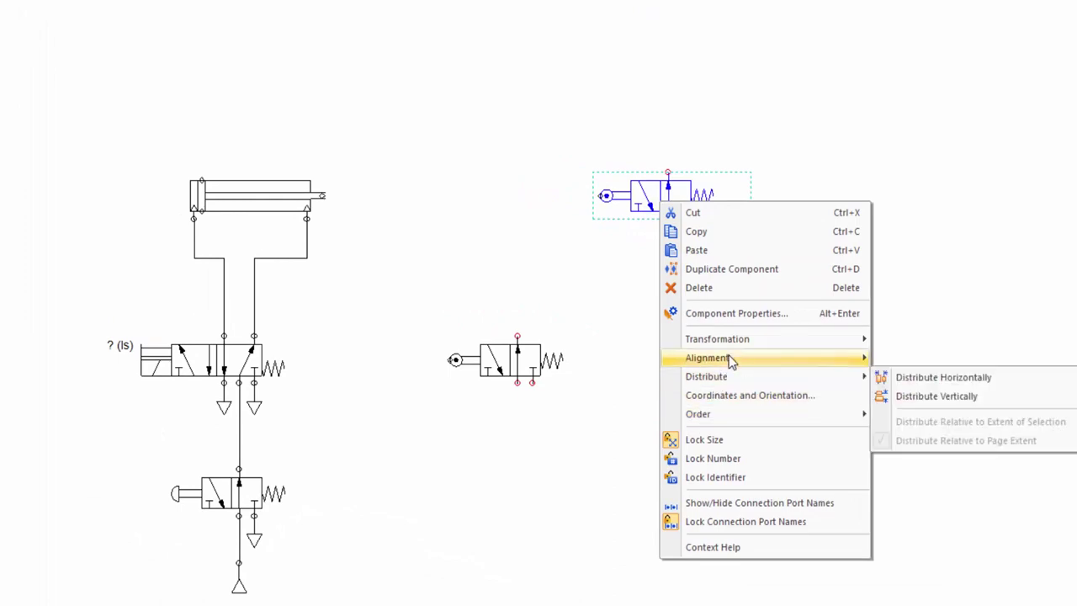
mouse_move(800, 338)
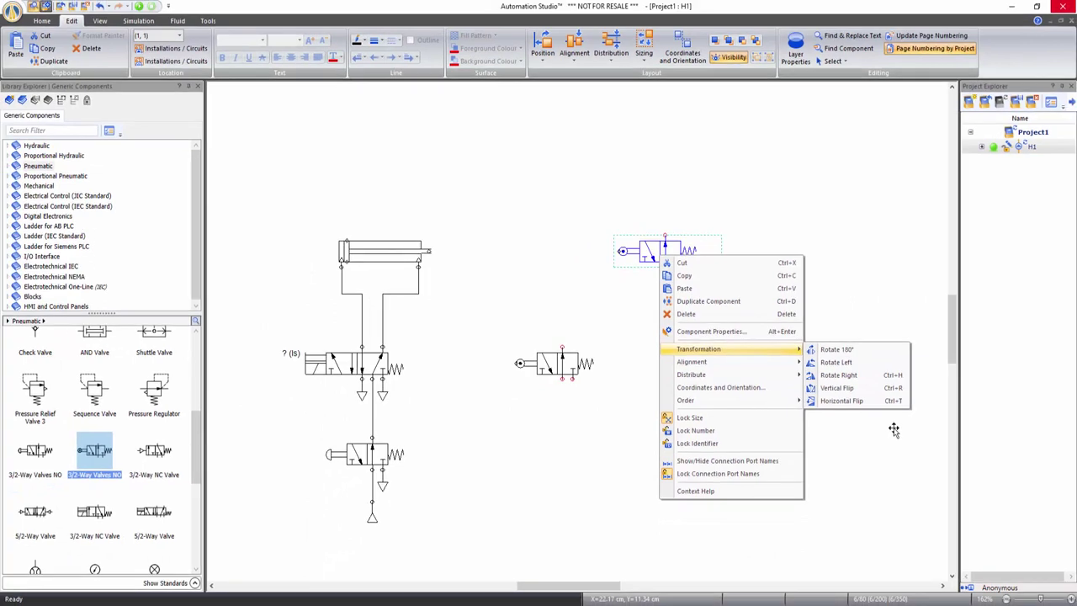
click(893, 431)
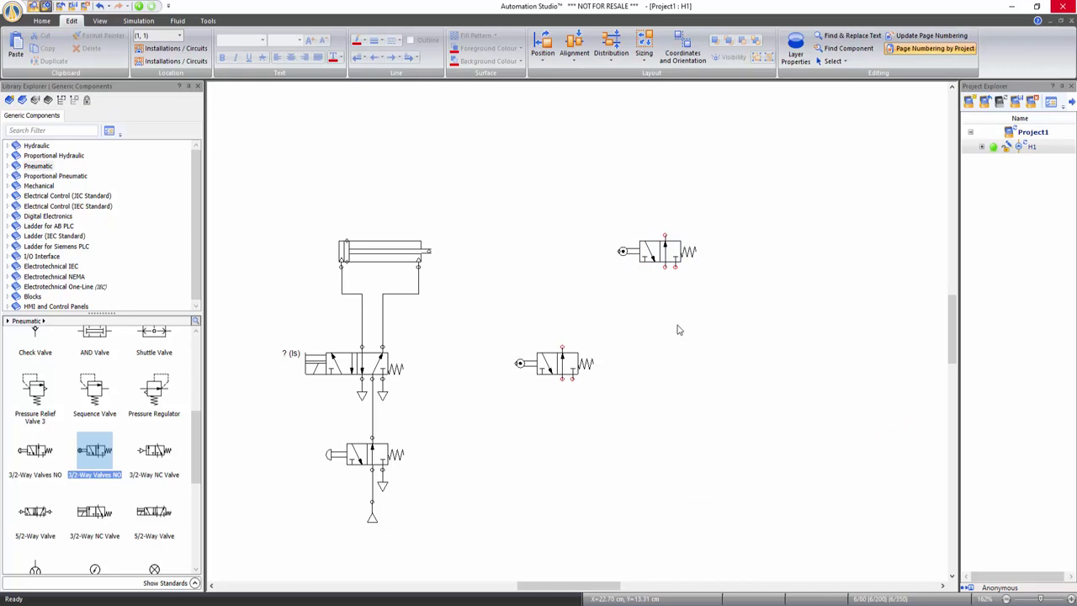
Rotate the roller-actuated 3/2-way valve to the right of the cylinder 90° left and flip it vertically
click(653, 253)
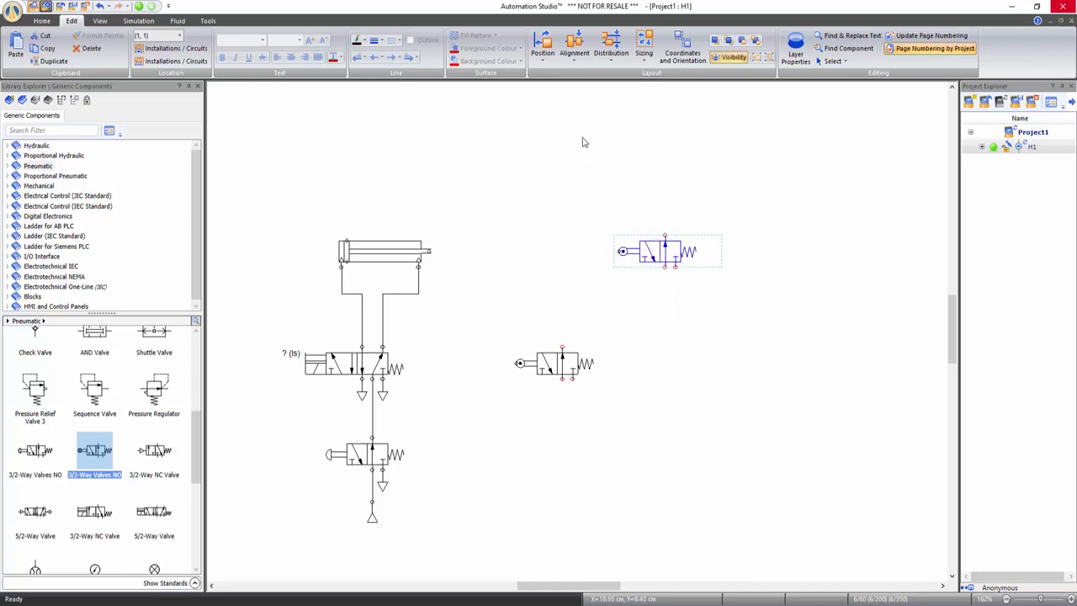
click(544, 55)
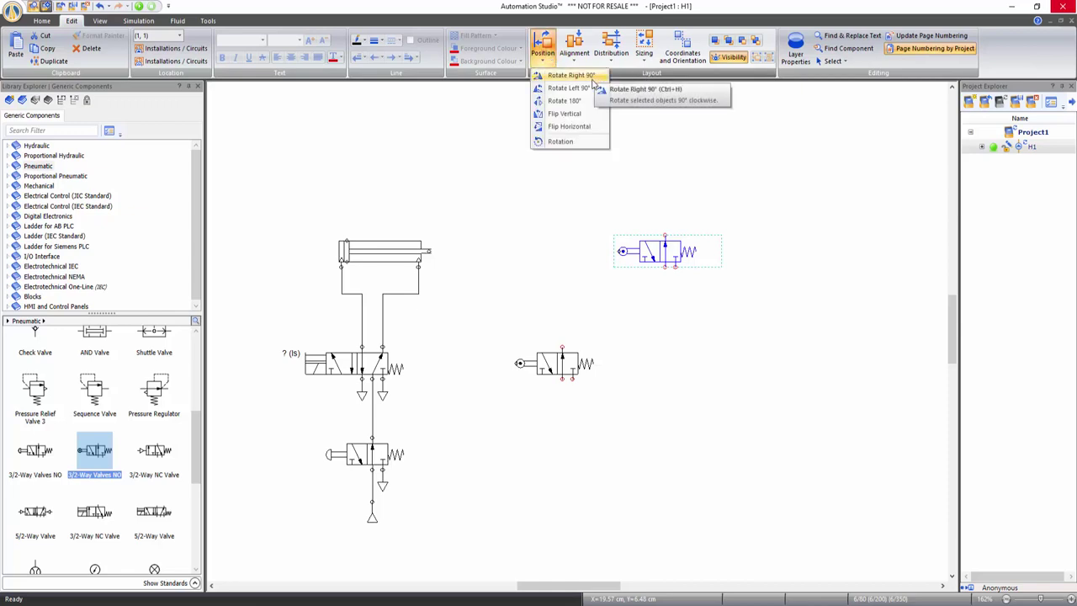
click(592, 89)
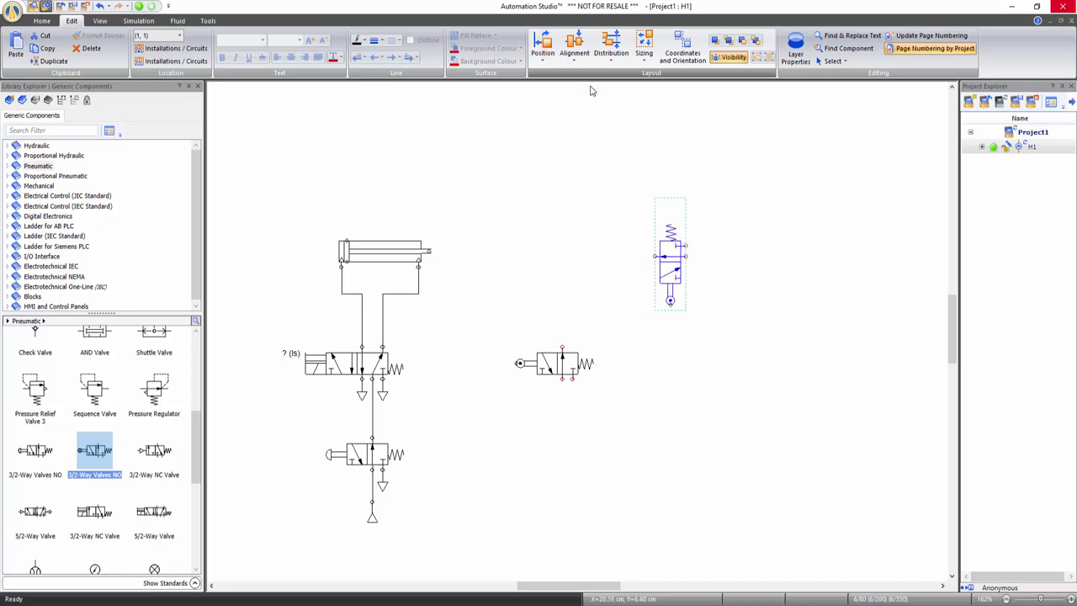
click(545, 58)
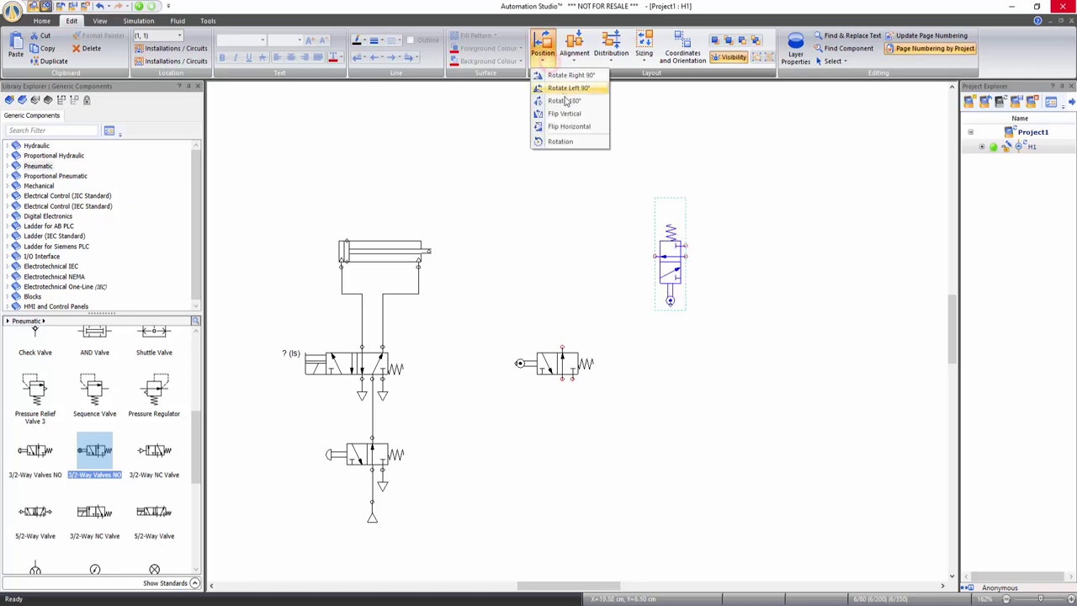
click(568, 113)
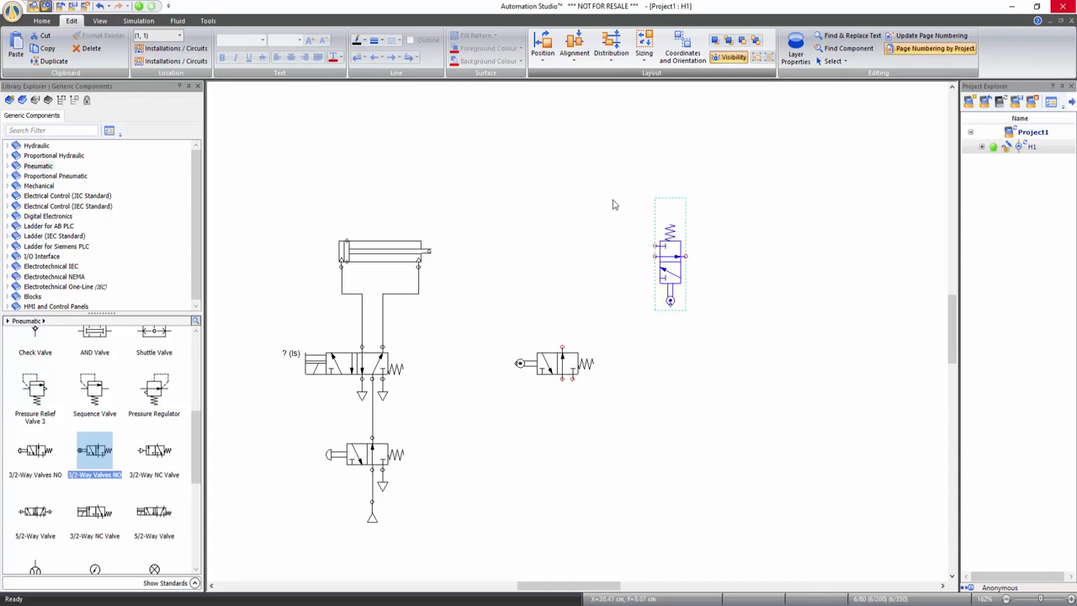
Rotate the roller-actuated 3/2-way valve beside the 5/2-way valve 90° right and flip it vertically
click(568, 370)
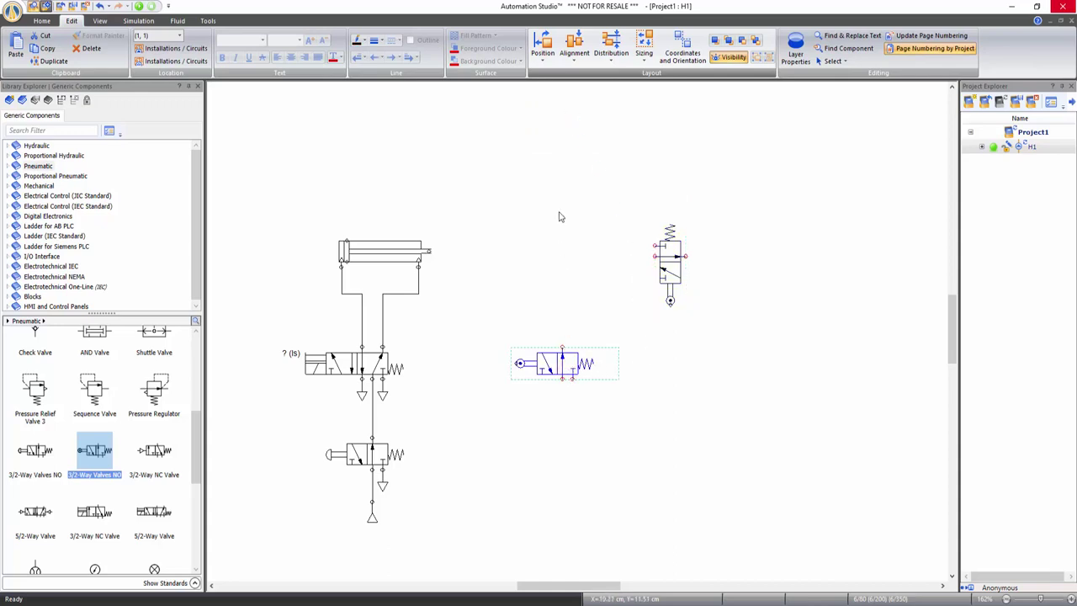
click(541, 59)
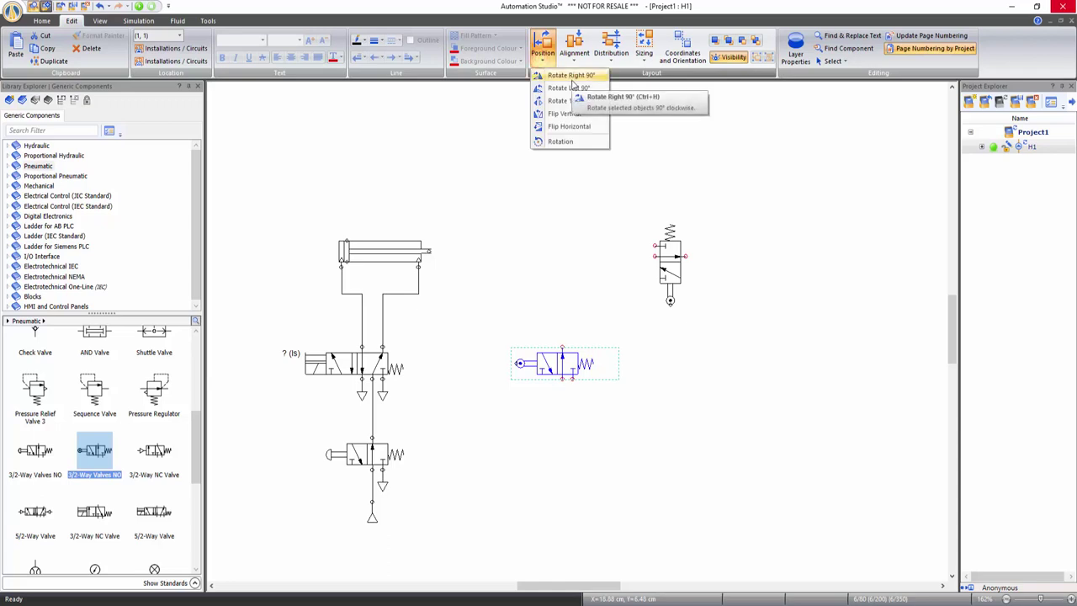
click(571, 77)
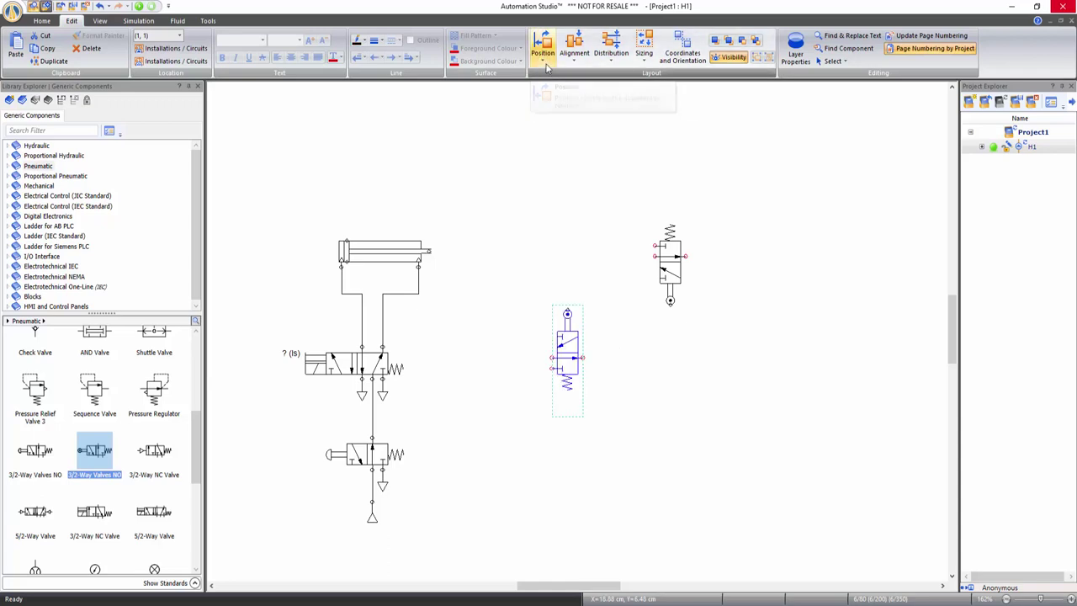
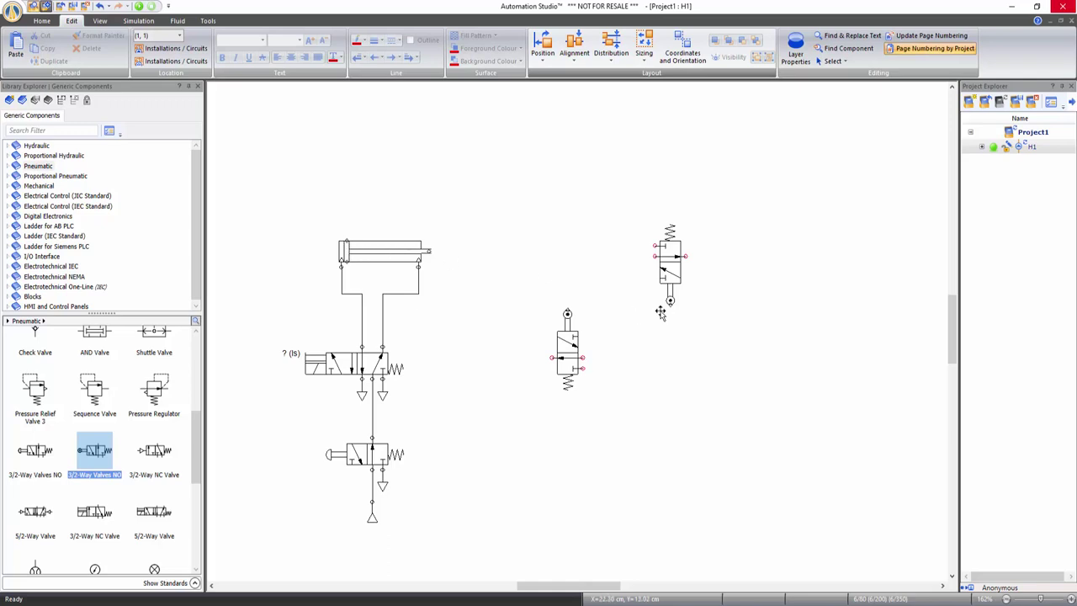
Move the roller-down 3/2-way valve above the cylinder so its roller sits at the retracted piston position
mouse_move(666, 268)
mouse_down()
mouse_move(594, 219)
mouse_move(414, 179)
mouse_move(343, 196)
mouse_move(345, 211)
mouse_up()
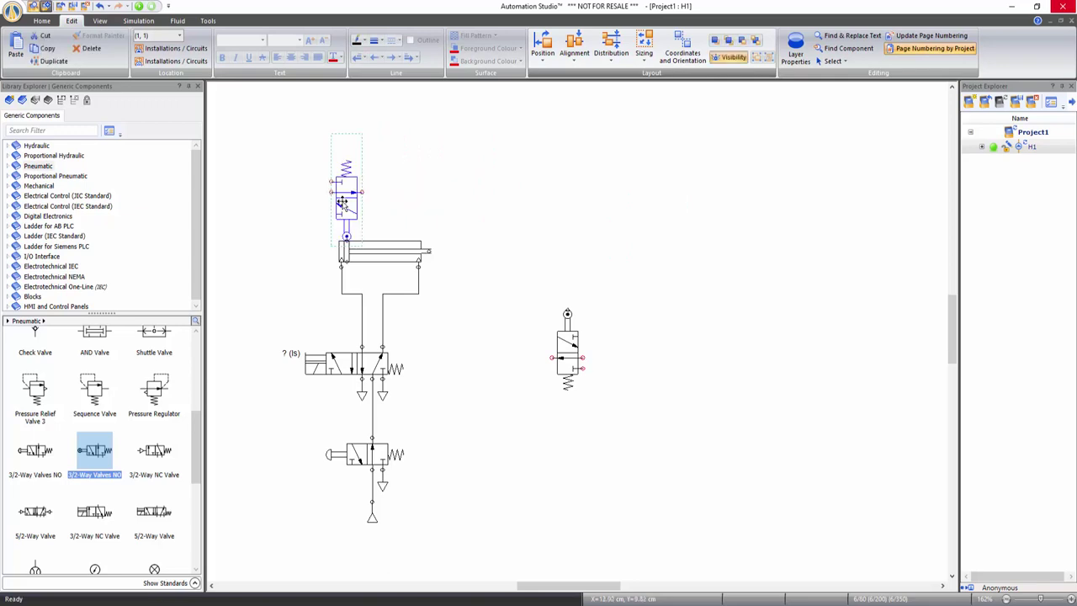
click(643, 339)
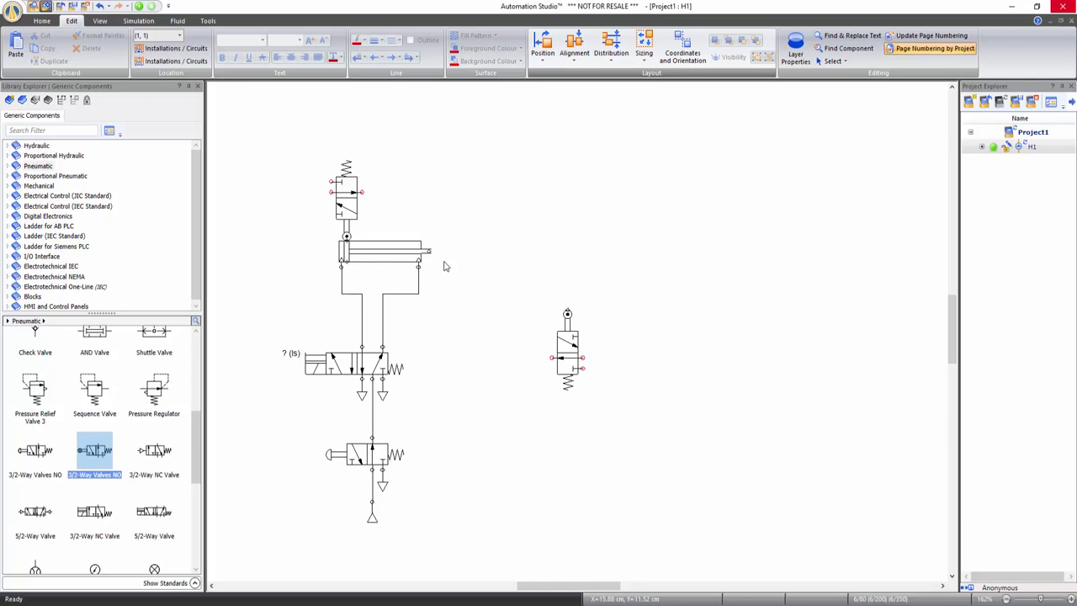
Set the double-acting cylinder's extension to 100 % and move the roller-up 3/2-way valve directly beneath the extended rod tip
right_click(381, 255)
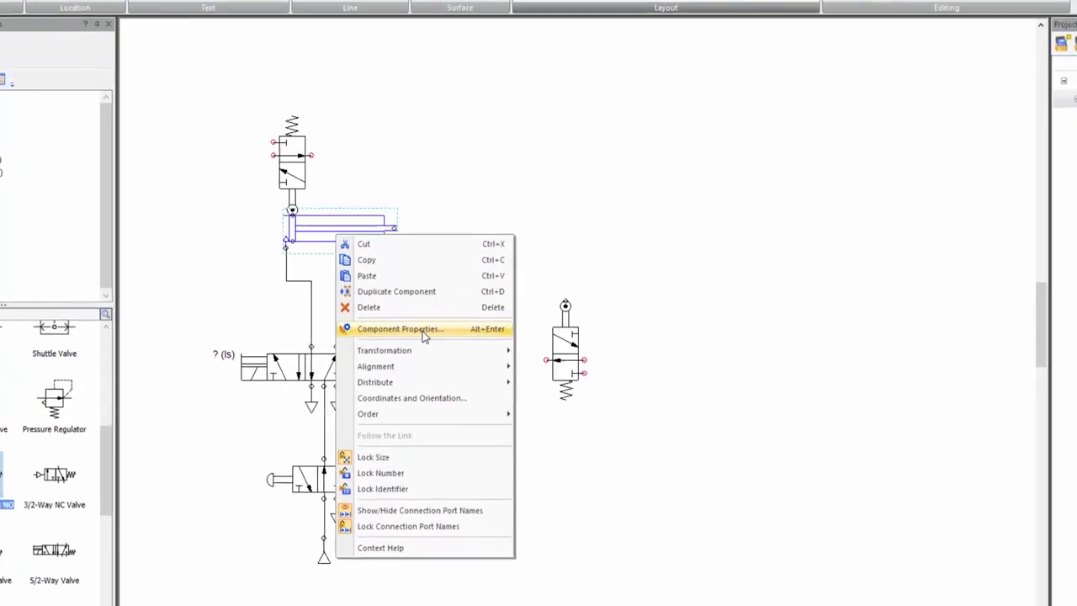
click(453, 335)
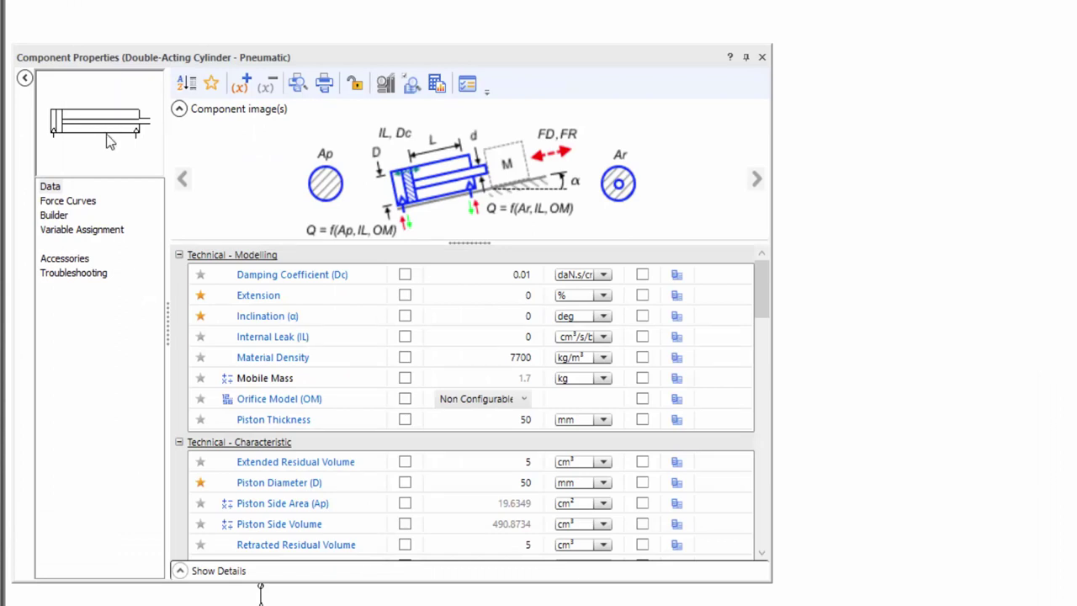
click(51, 189)
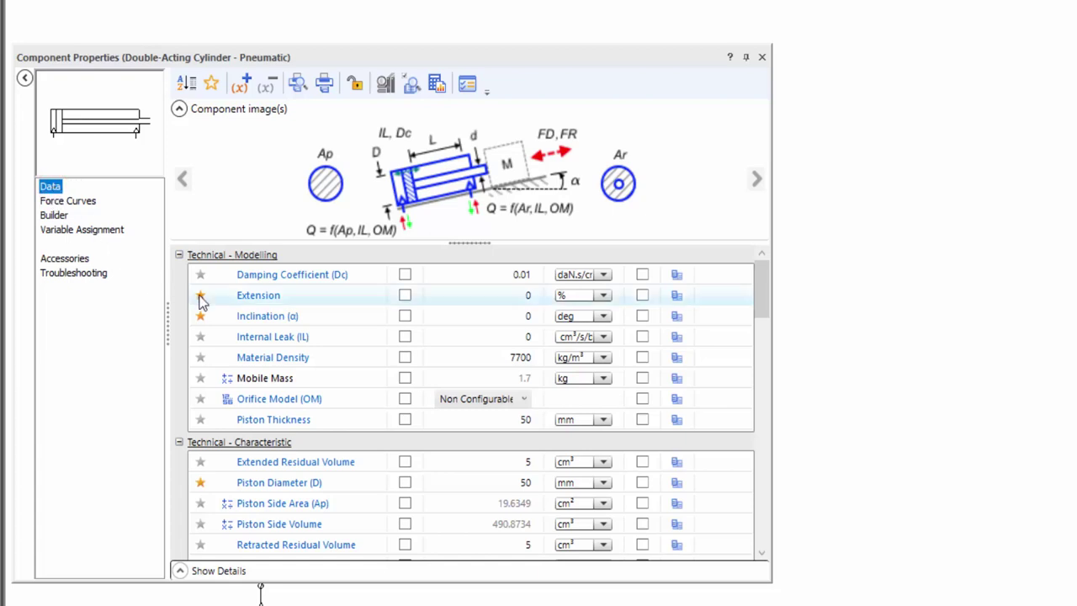
click(494, 296)
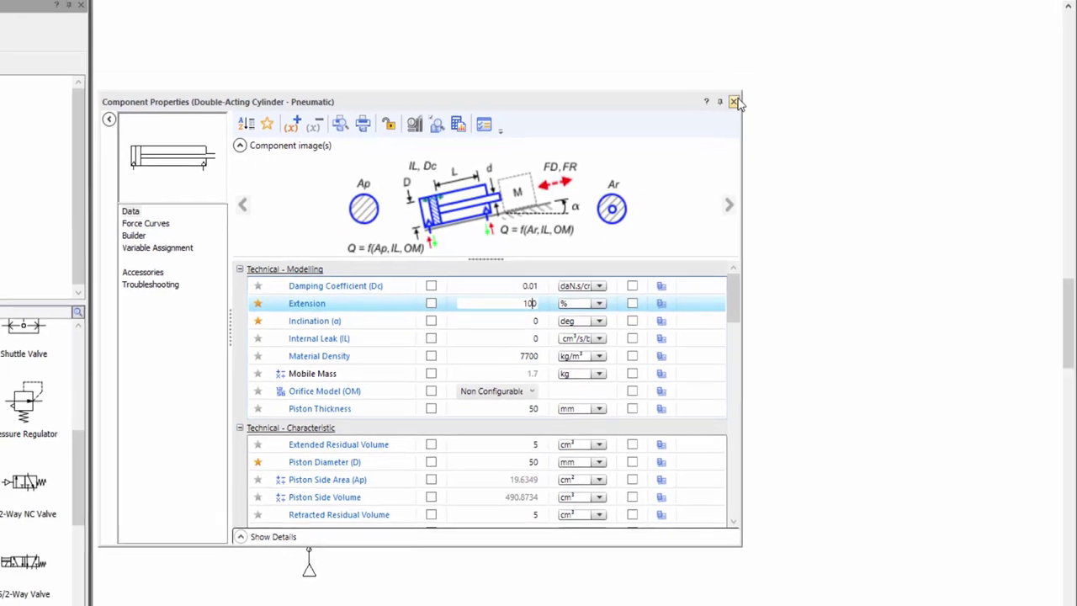
click(762, 58)
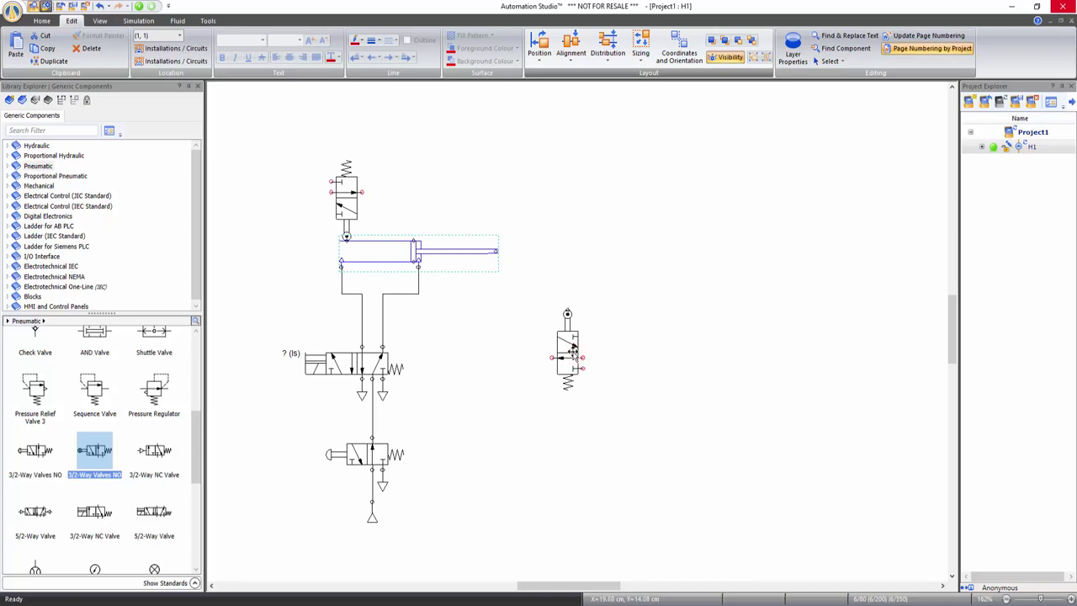
drag(572, 354, 501, 299)
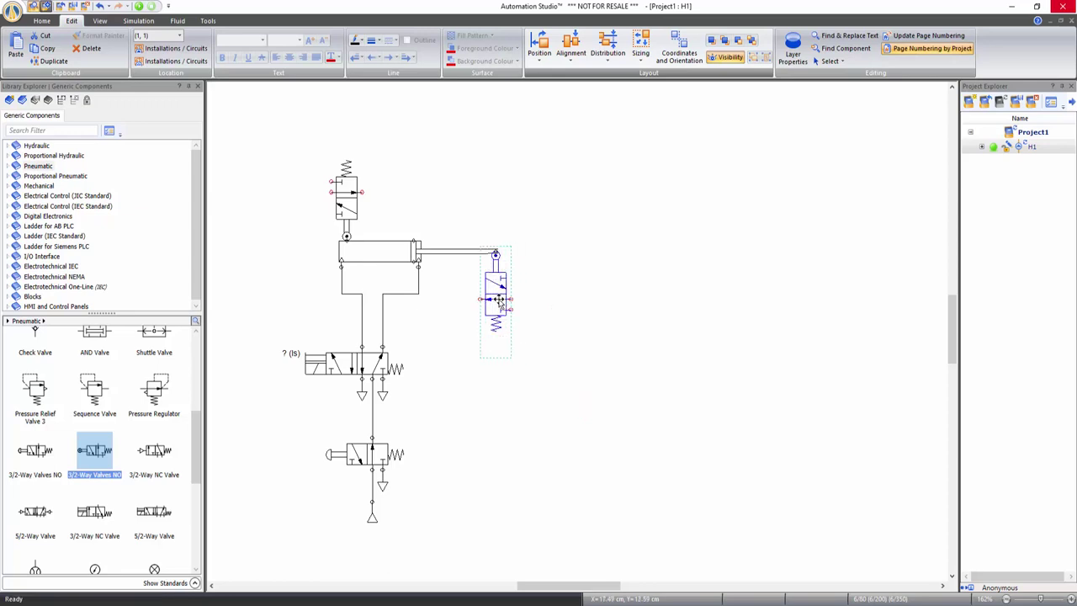
click(444, 318)
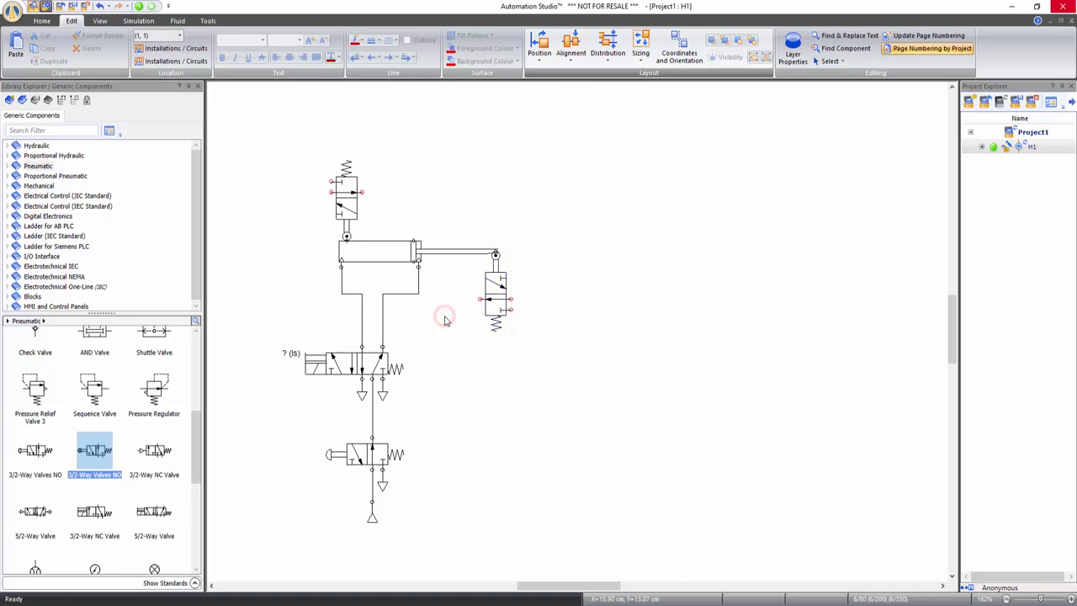
Set the double-acting cylinder's extension to 0 % and deselect the cylinder
double_click(375, 259)
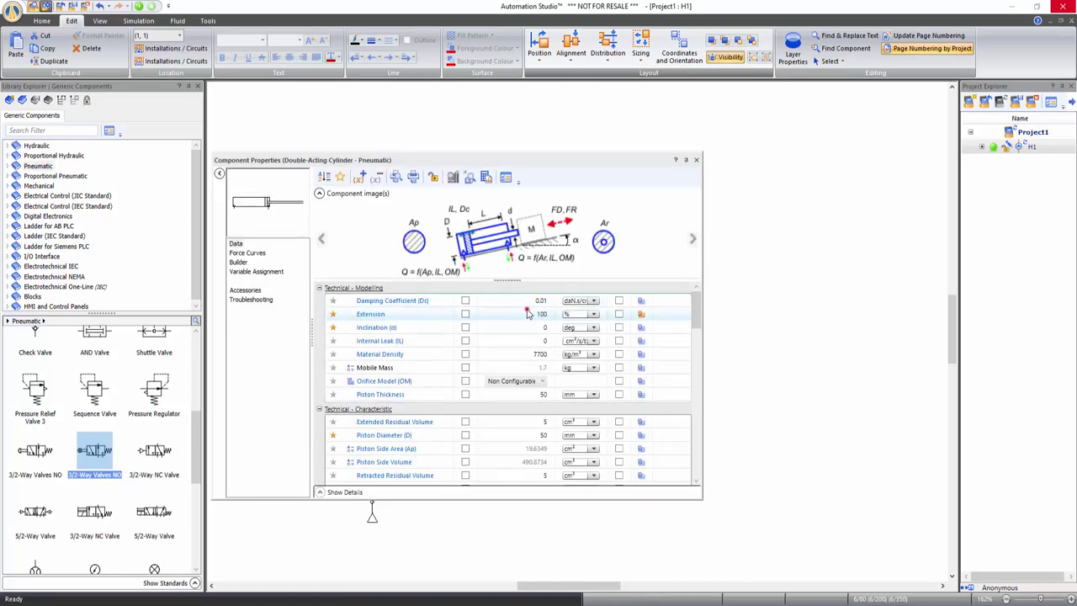
click(528, 313)
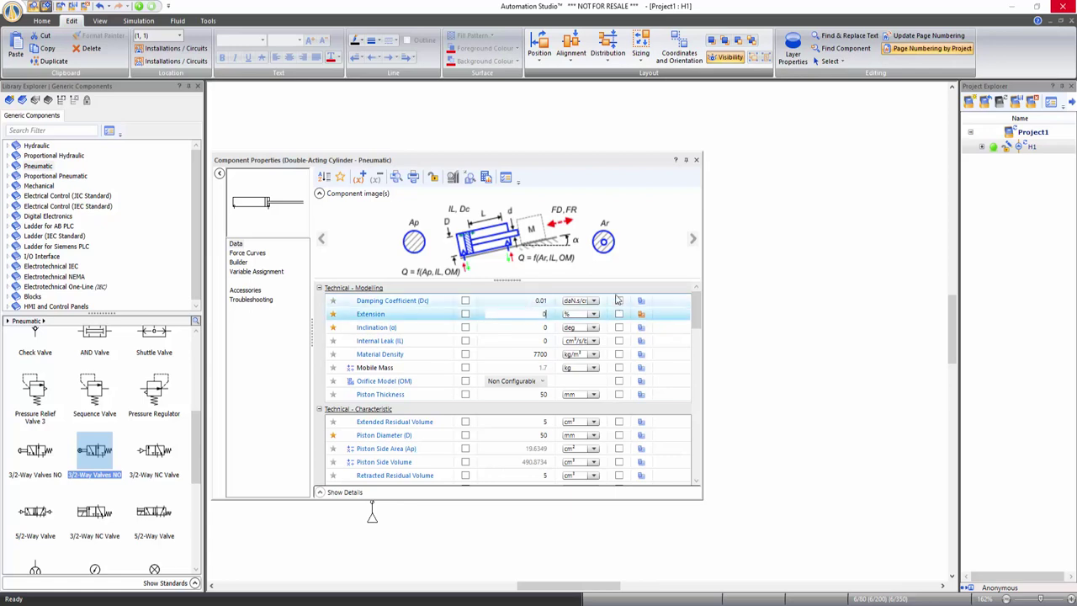
key(Return)
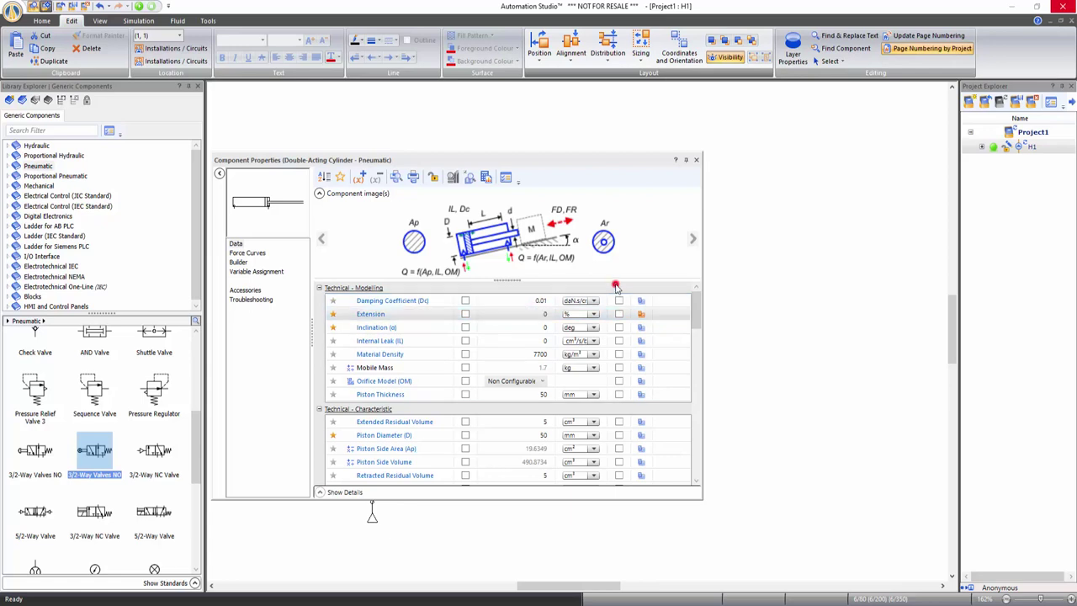
click(696, 159)
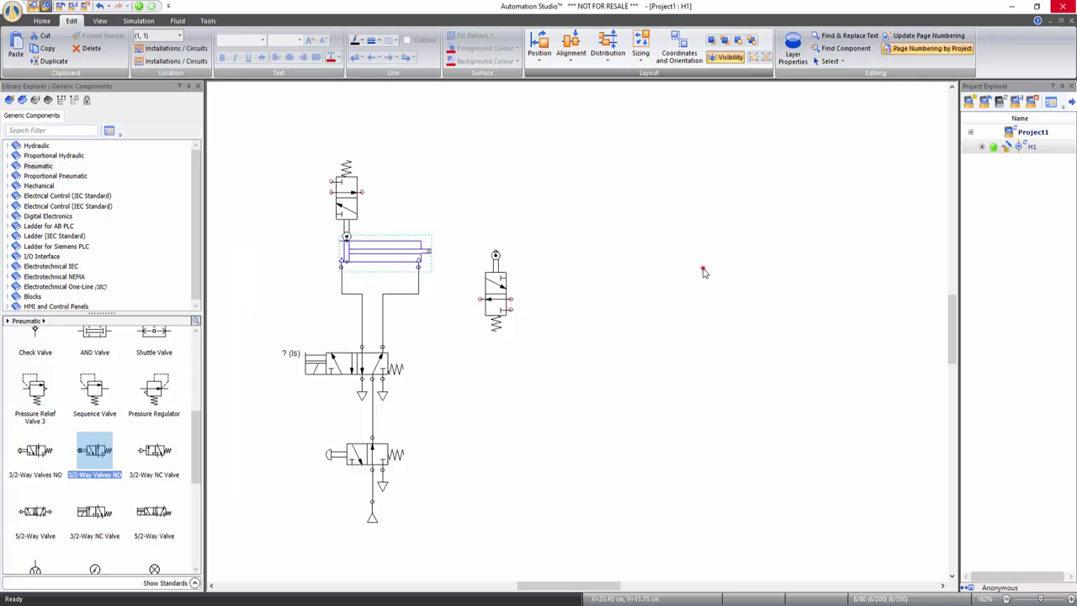
click(703, 266)
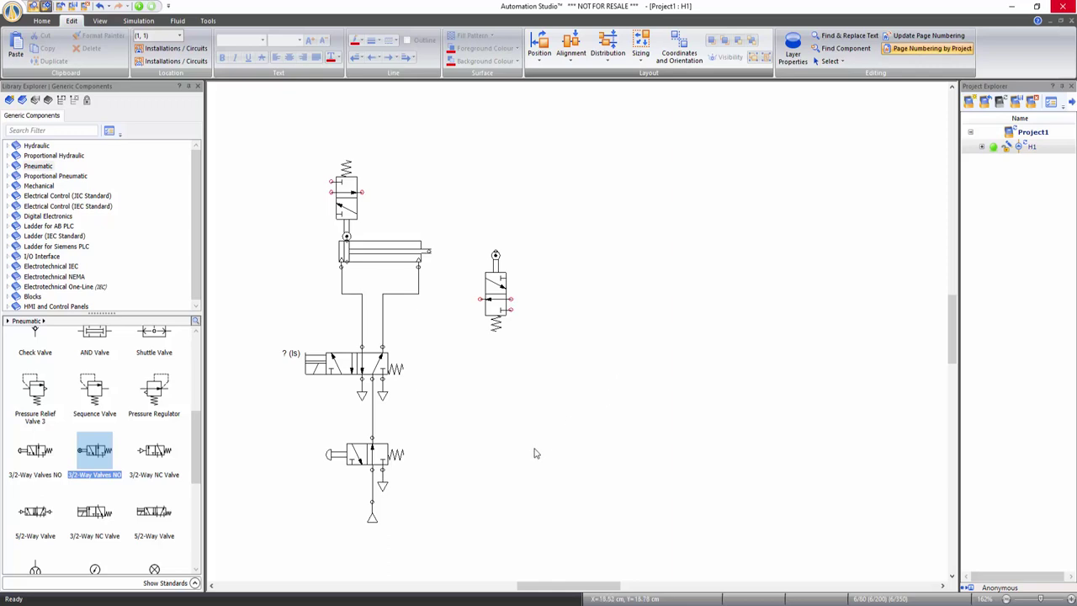
Set the pneumatic pressure source's orifice diameter to 0.6 mm and display that value on the schematic
double_click(371, 520)
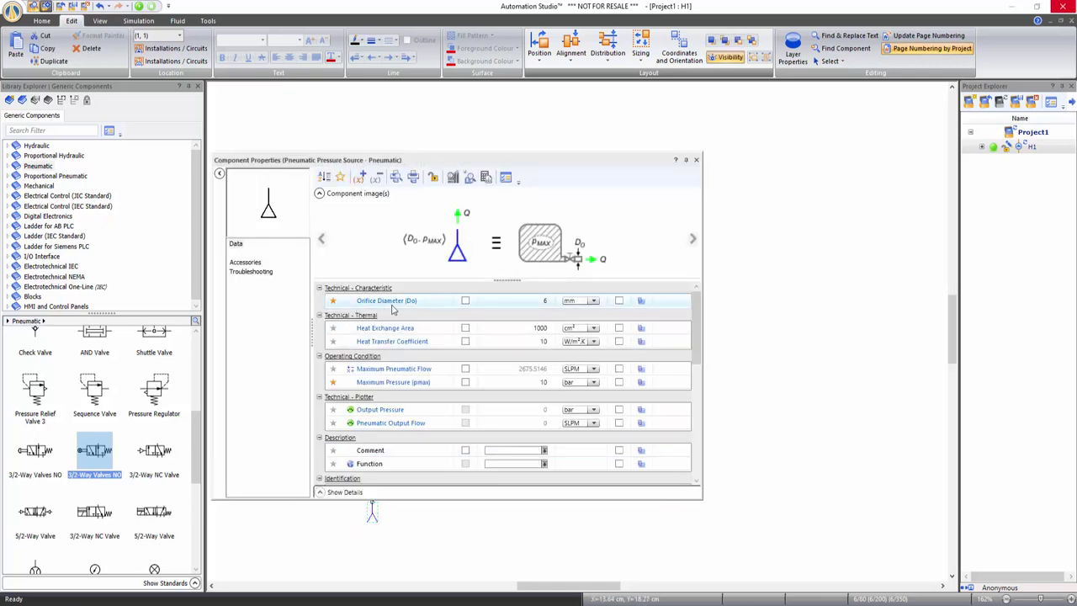
click(537, 300)
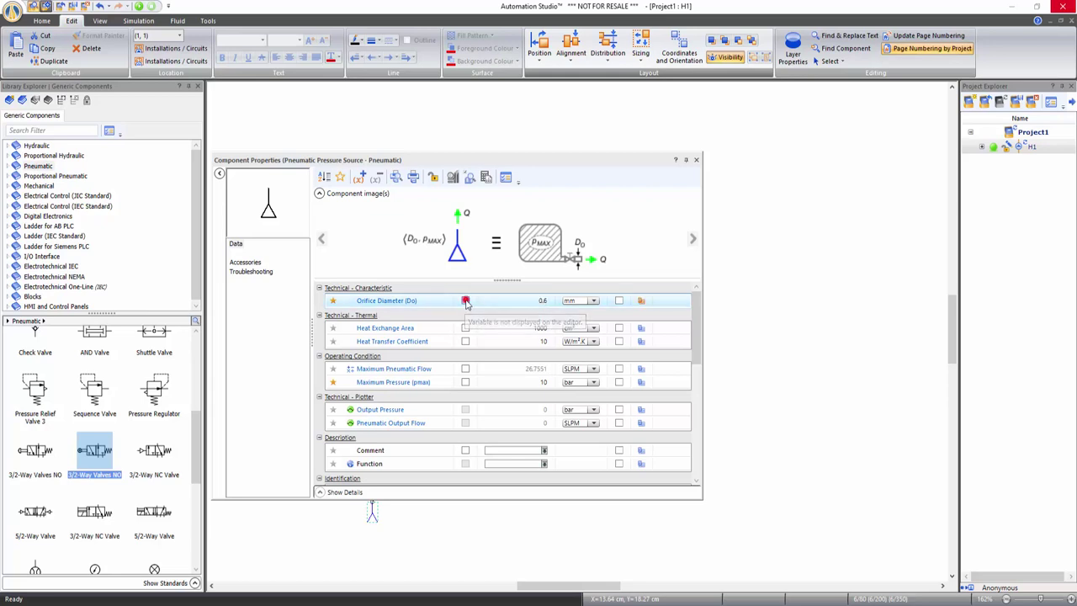
click(466, 302)
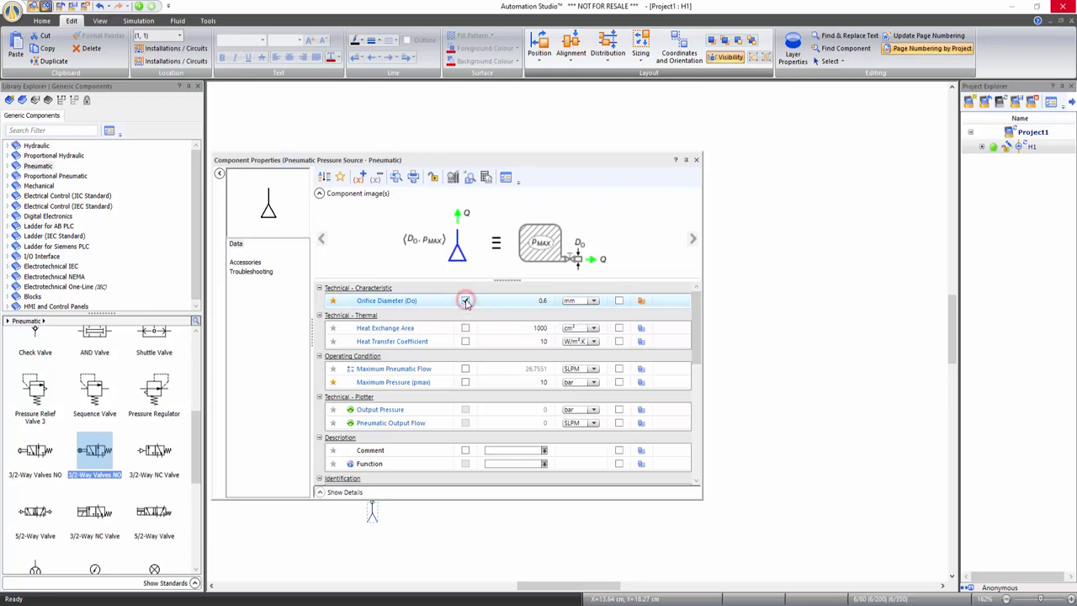
click(696, 159)
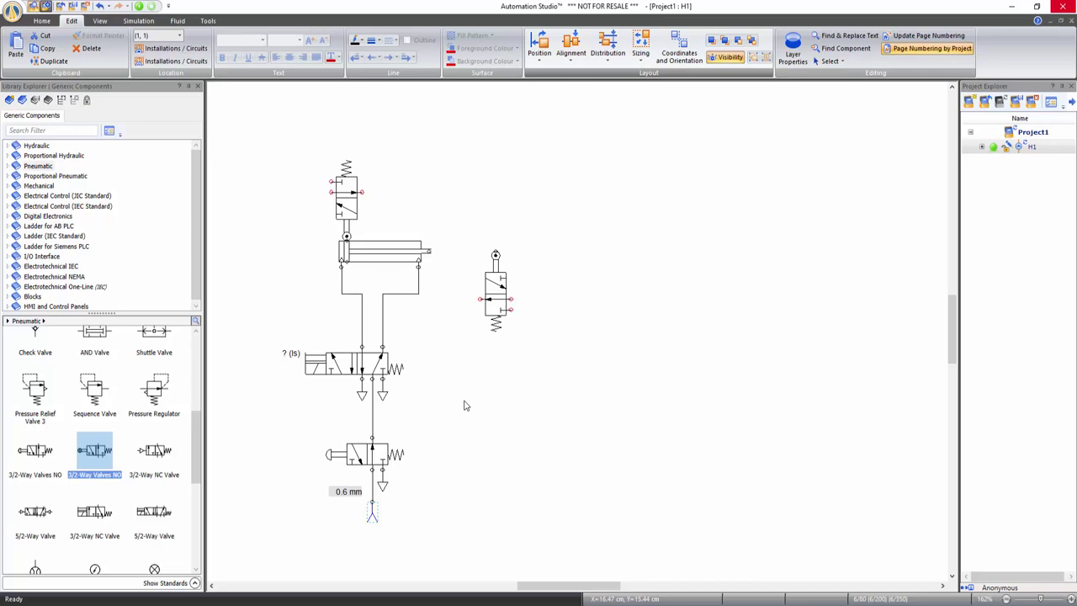
Open the context help for the double-acting cylinder and read through its operation and features
right_click(383, 255)
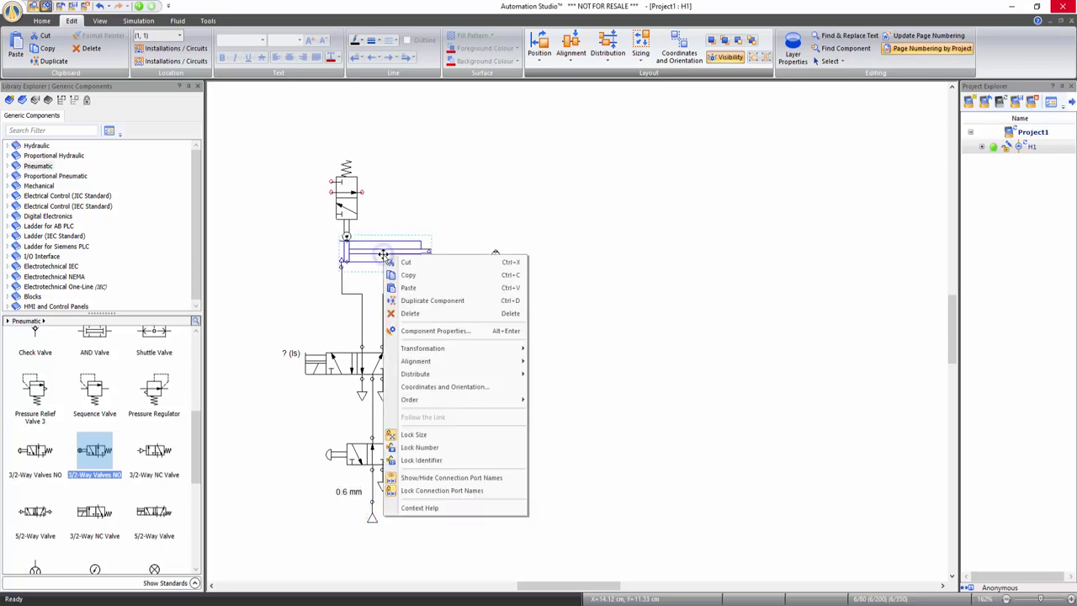
click(421, 508)
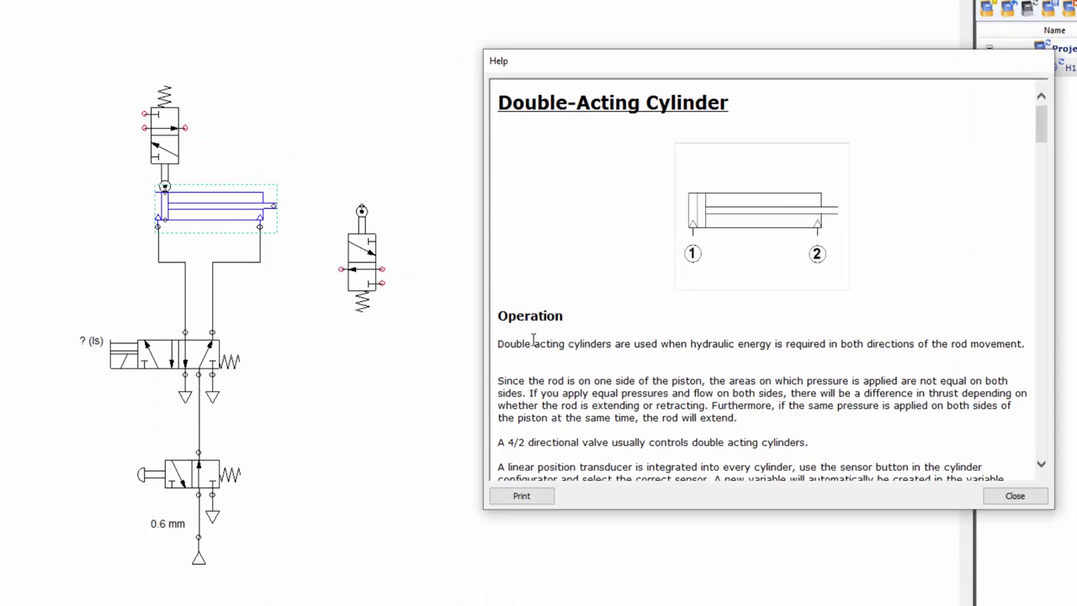
scroll(587, 344, down, 9)
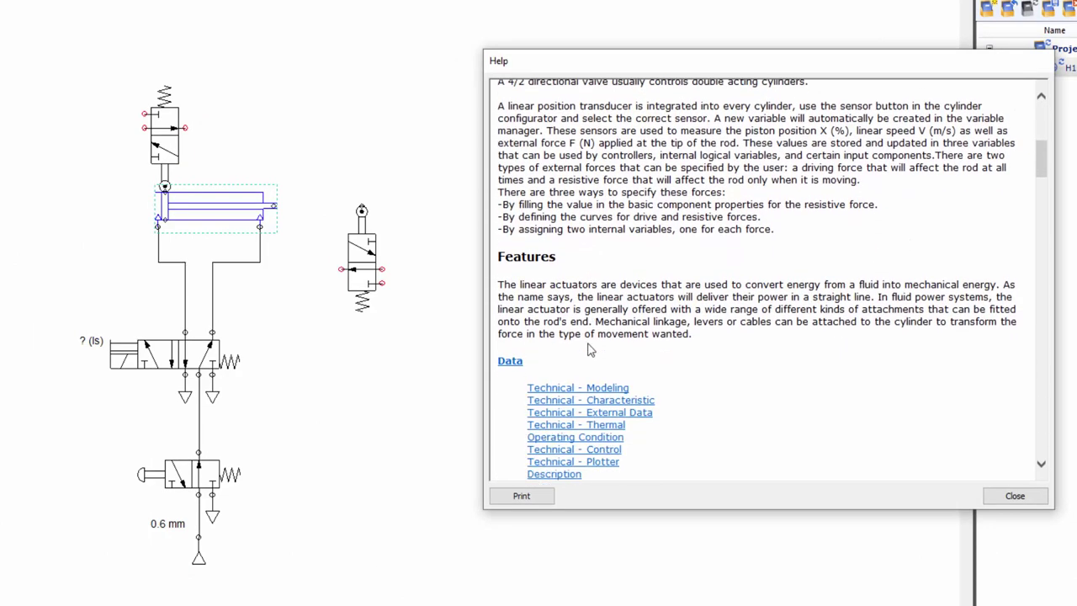
Read through the double-acting cylinder help's Data section, from the modeling parameters to the operating conditions, and close the help
scroll(631, 330, down, 5)
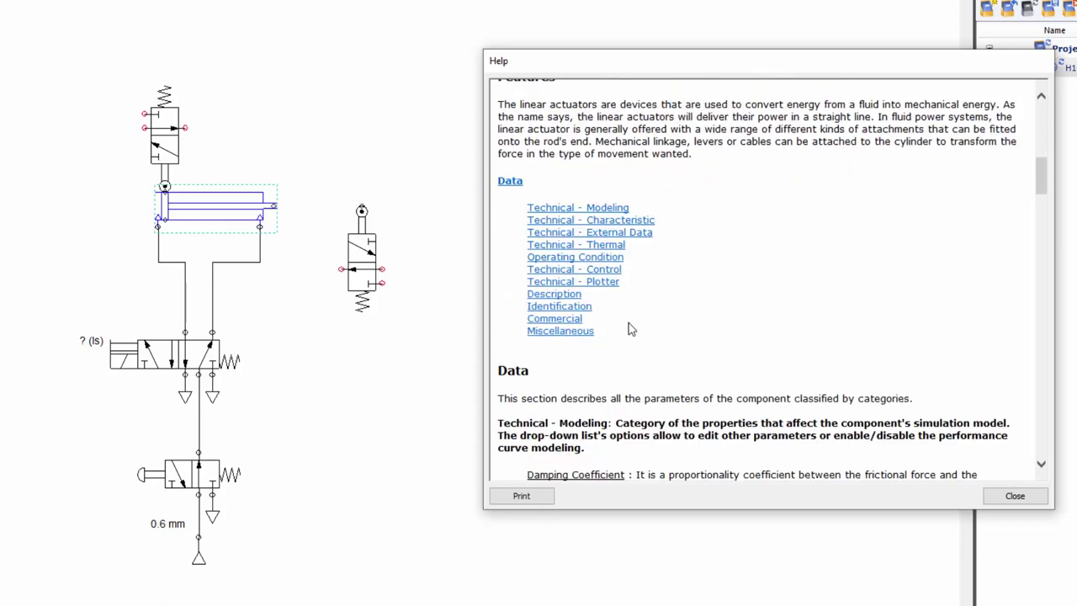
scroll(631, 330, down, 2)
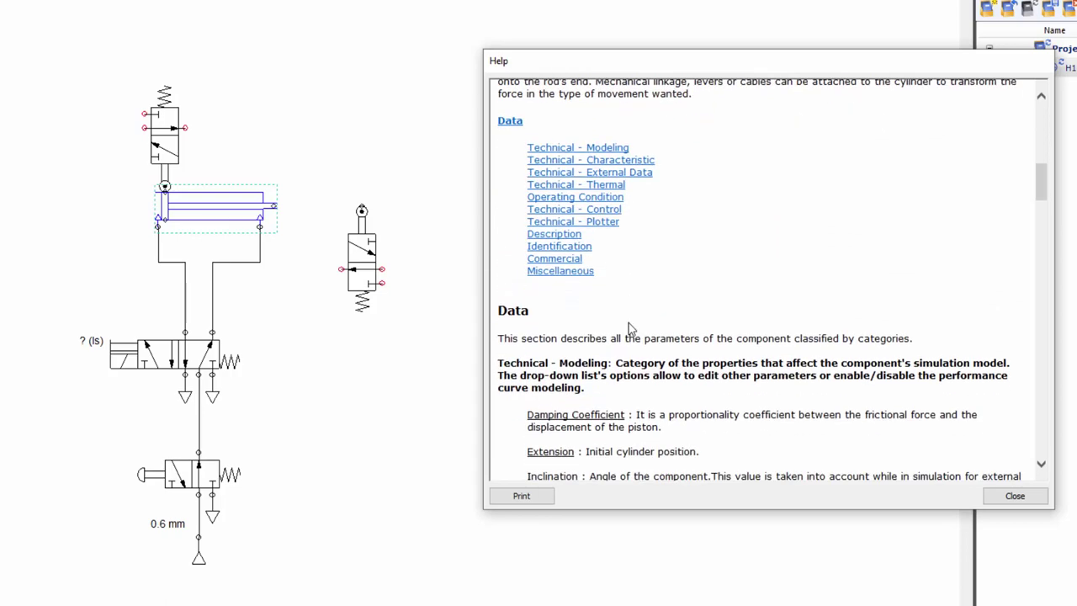
scroll(631, 330, down, 2)
scroll(631, 330, down, 2)
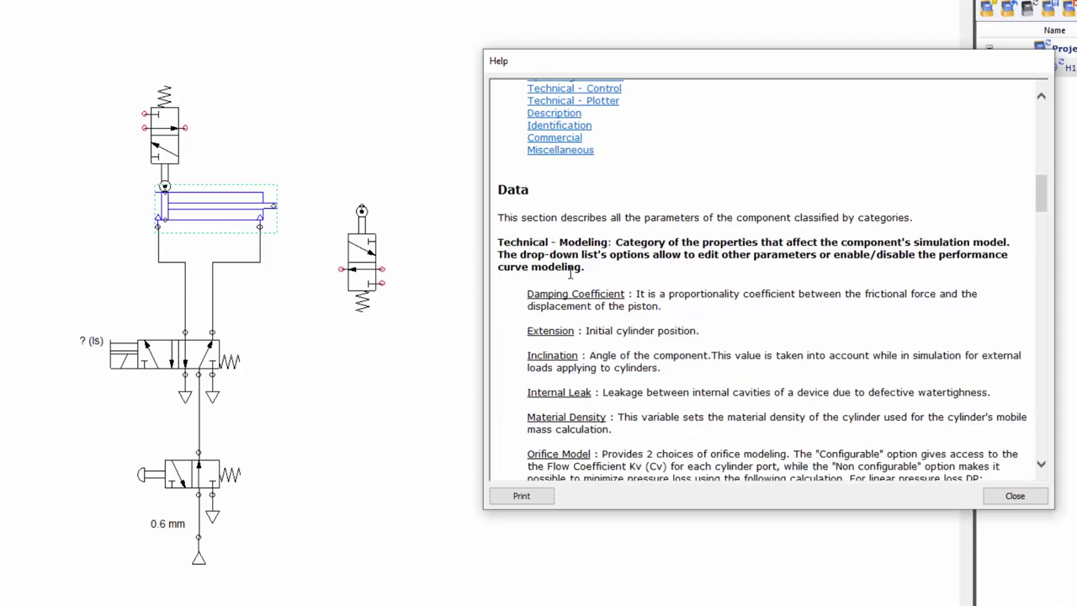
scroll(570, 272, down, 2)
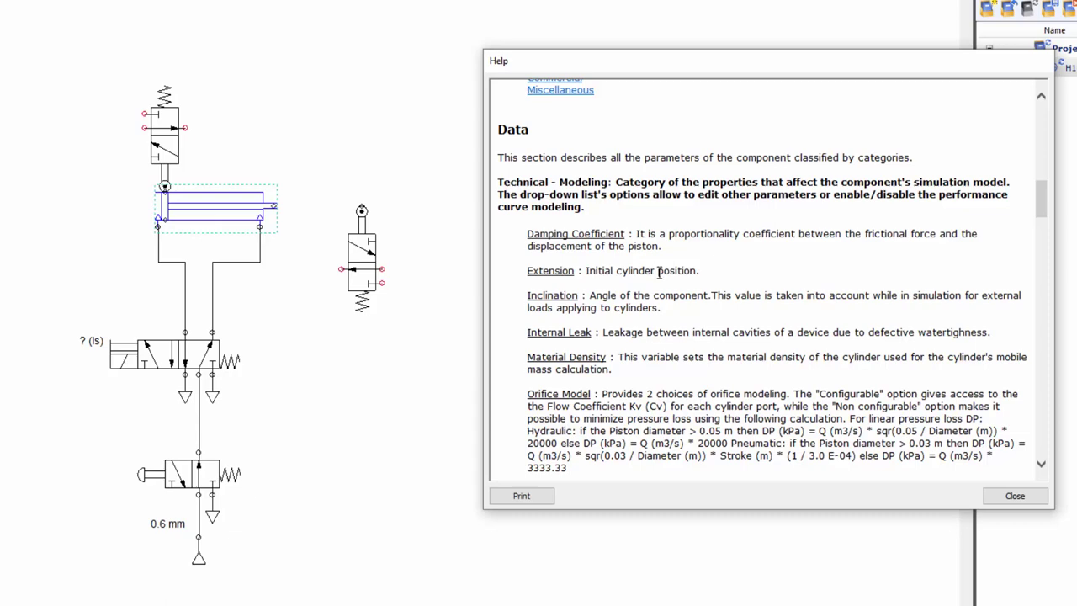
scroll(659, 271, down, 2)
scroll(659, 312, down, 8)
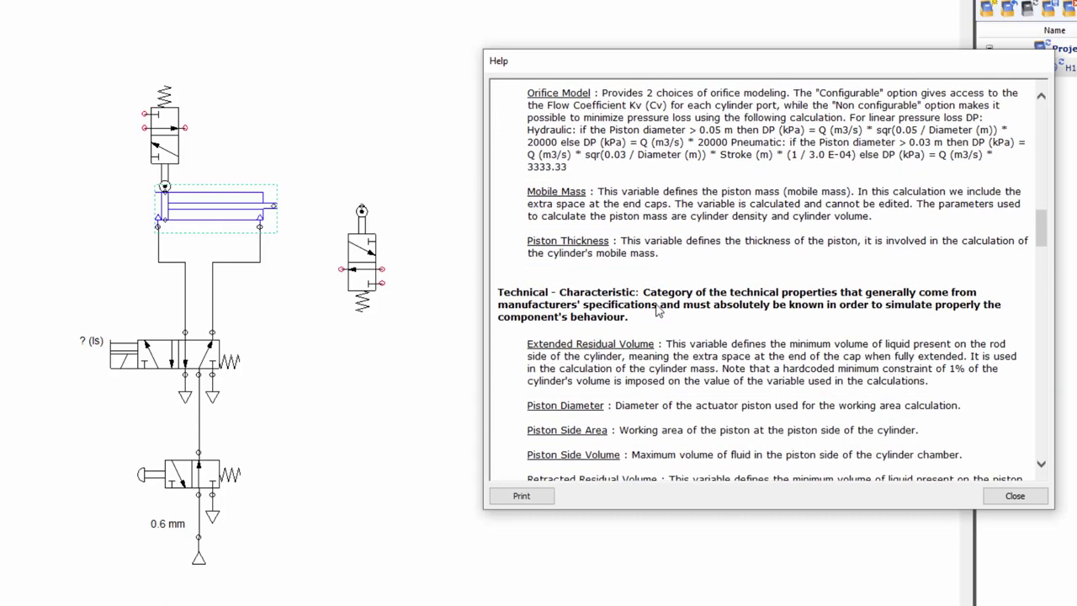
scroll(659, 312, down, 2)
scroll(652, 339, down, 2)
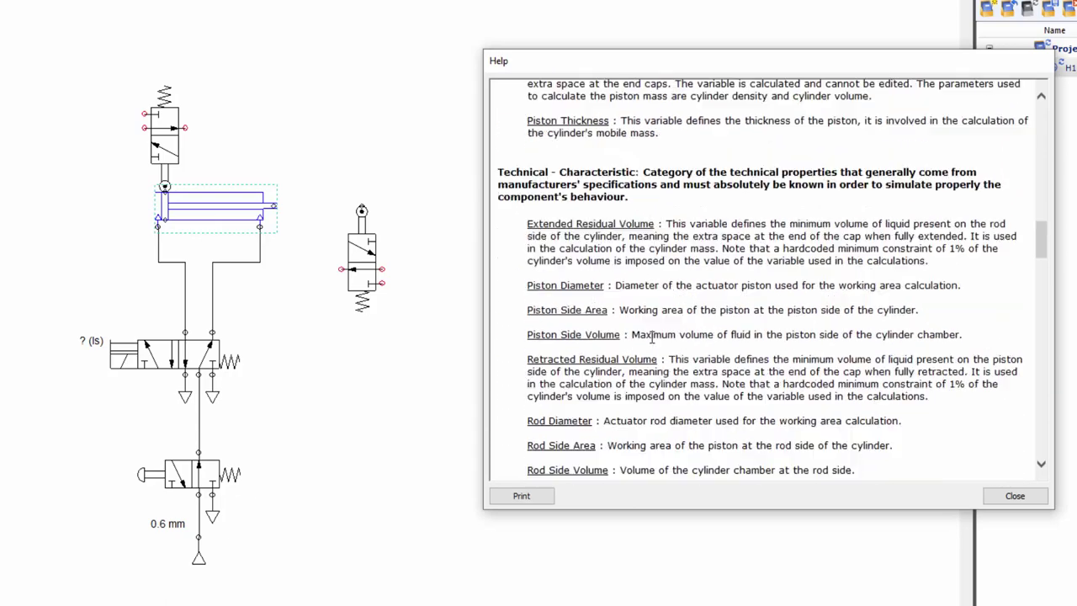
scroll(651, 338, down, 6)
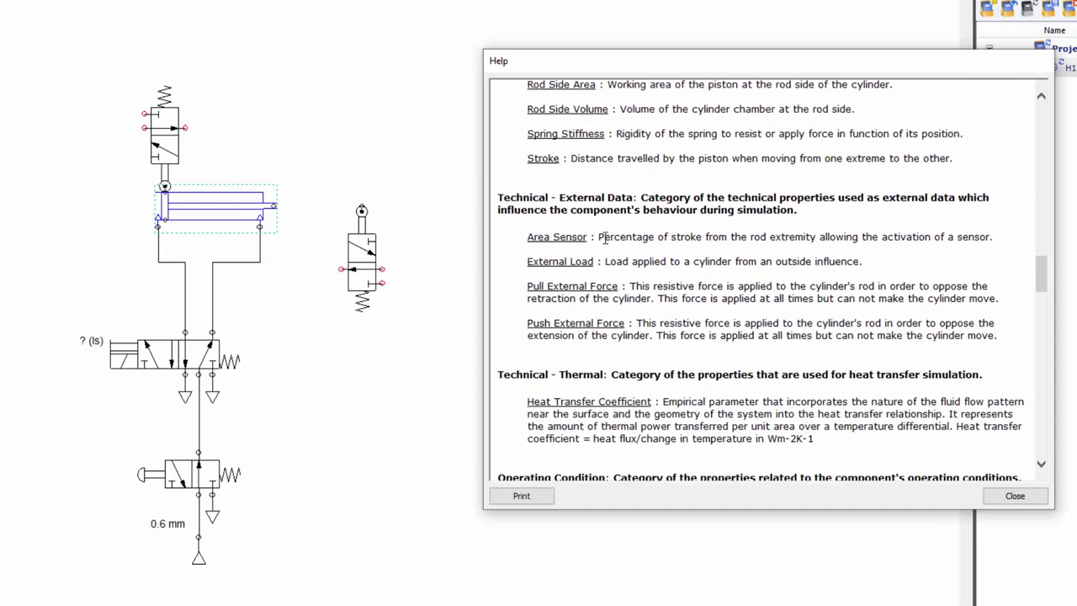
scroll(629, 303, down, 10)
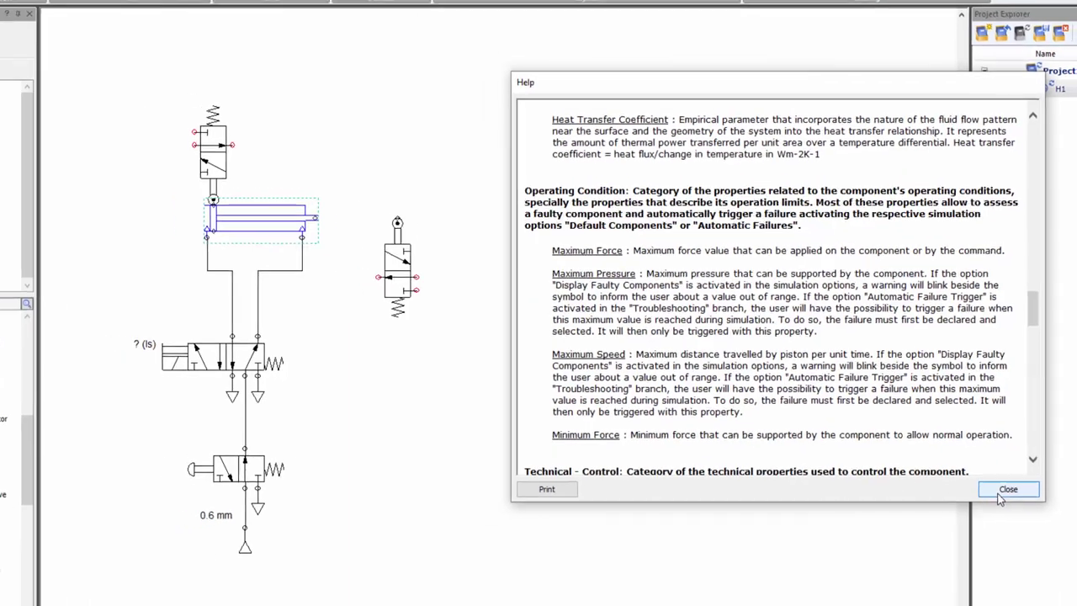
click(1006, 491)
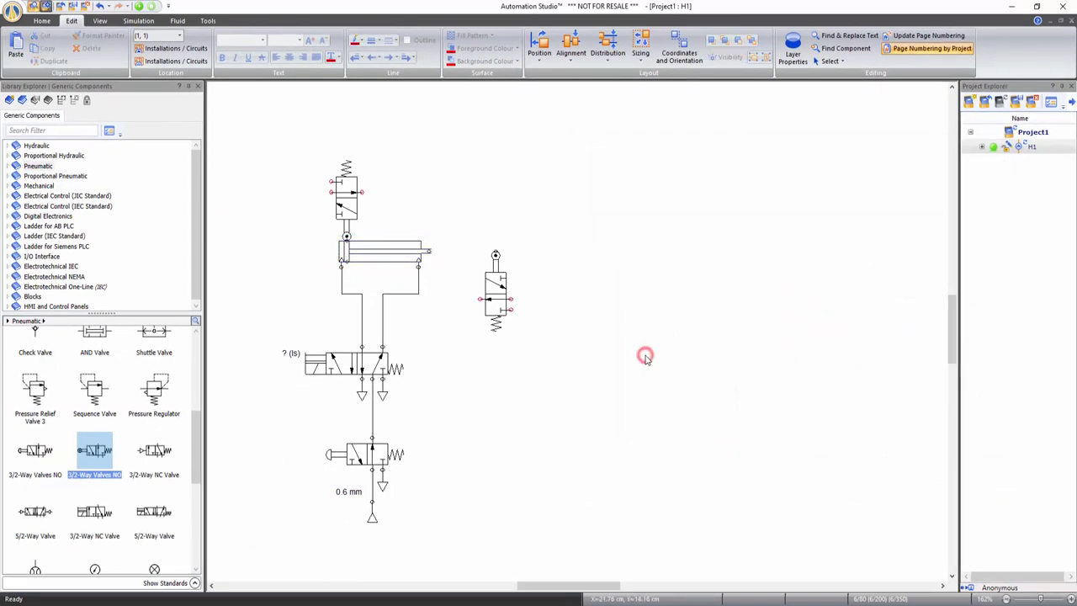
Reopen the context help for the double-acting cylinder, view its Operation description, then close it and deselect the cylinder
click(386, 257)
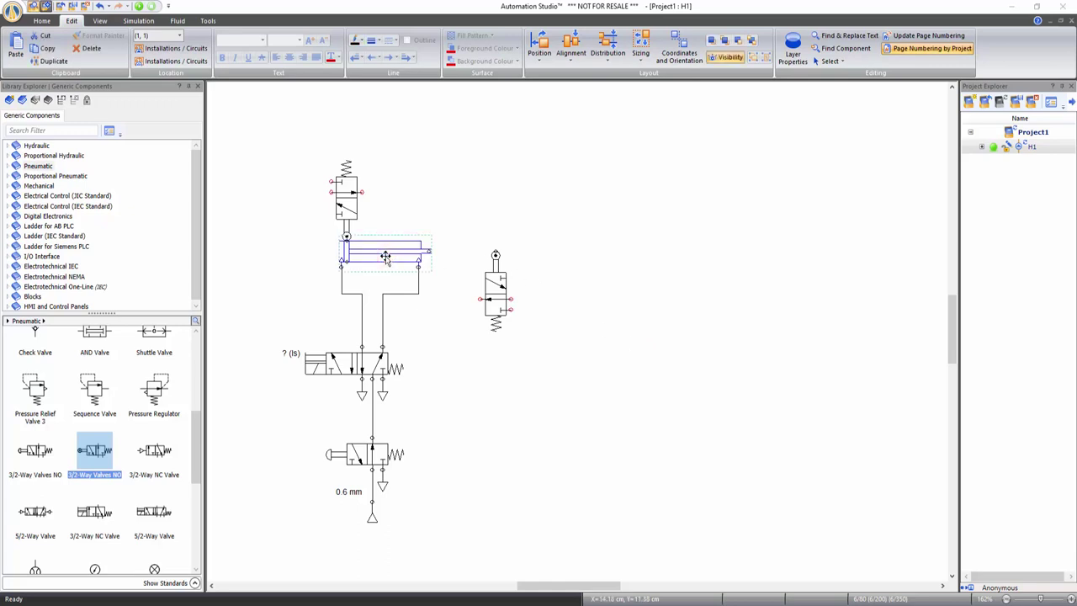
key(F1)
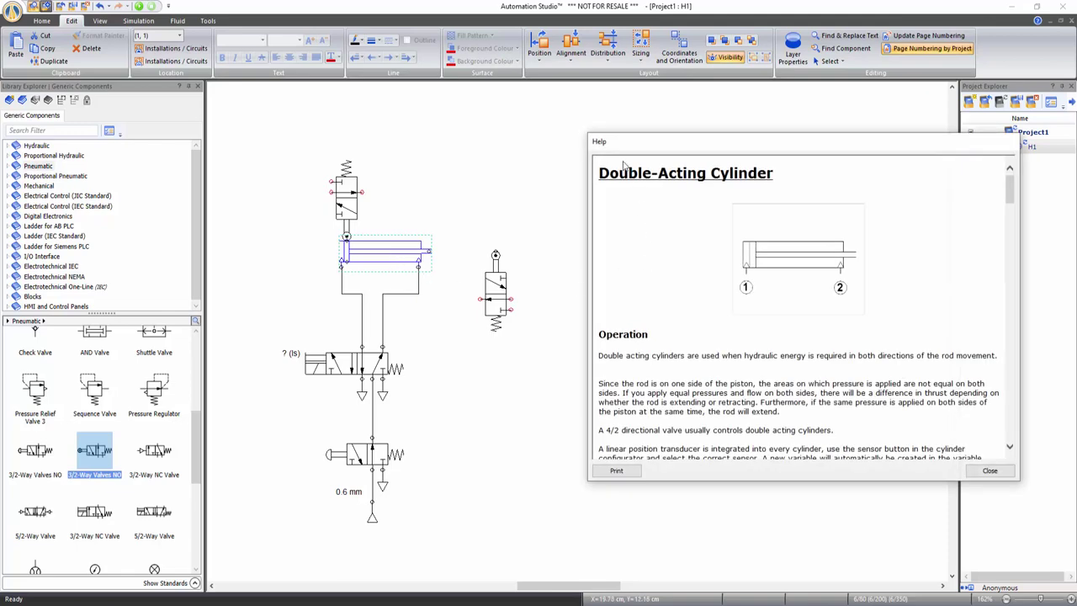
scroll(664, 311, down, 3)
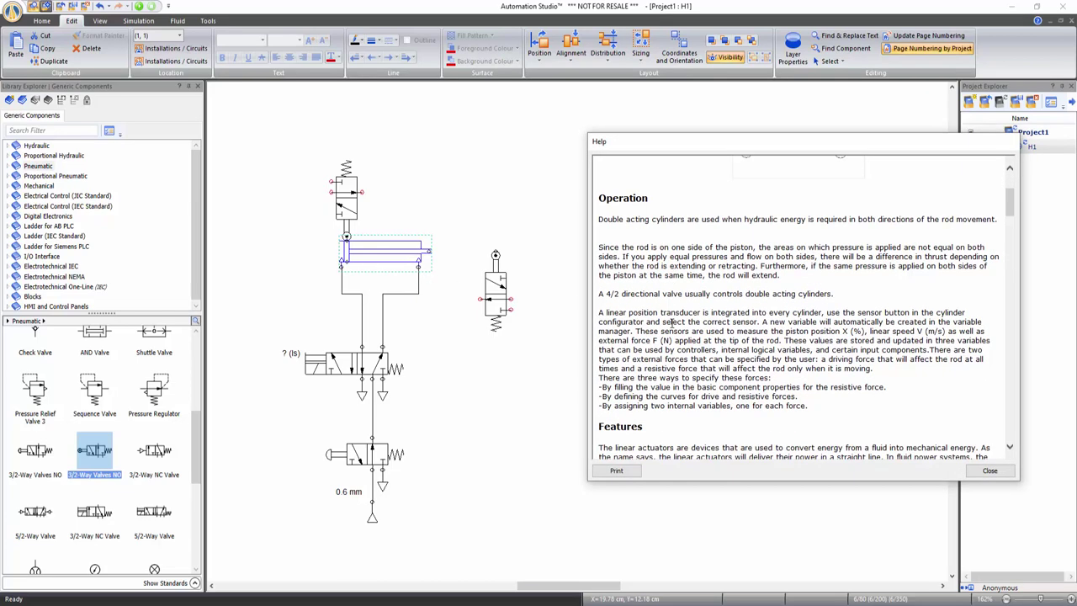
click(990, 471)
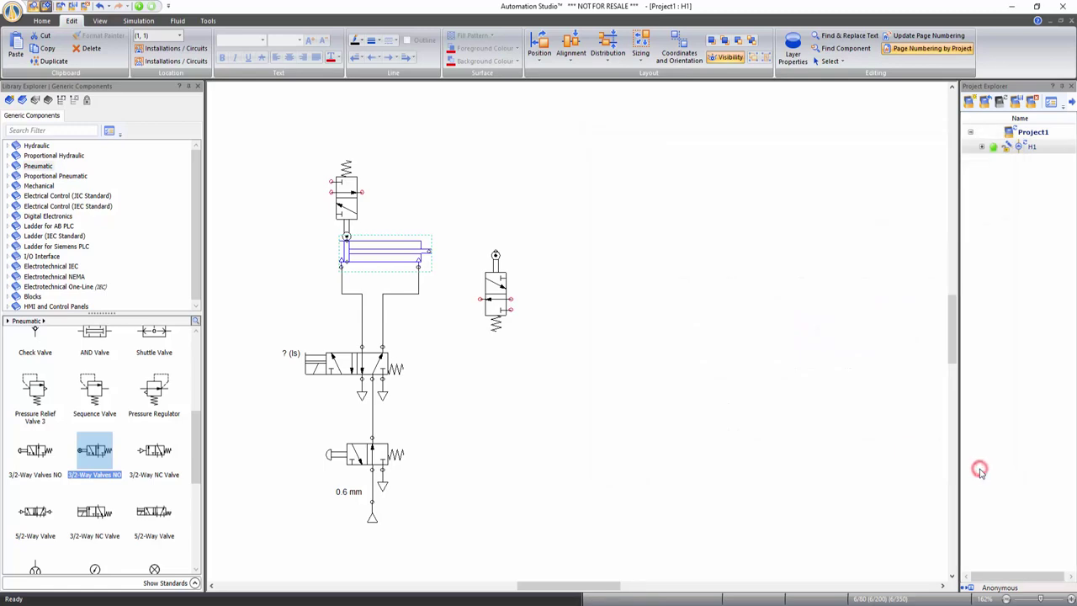
click(670, 378)
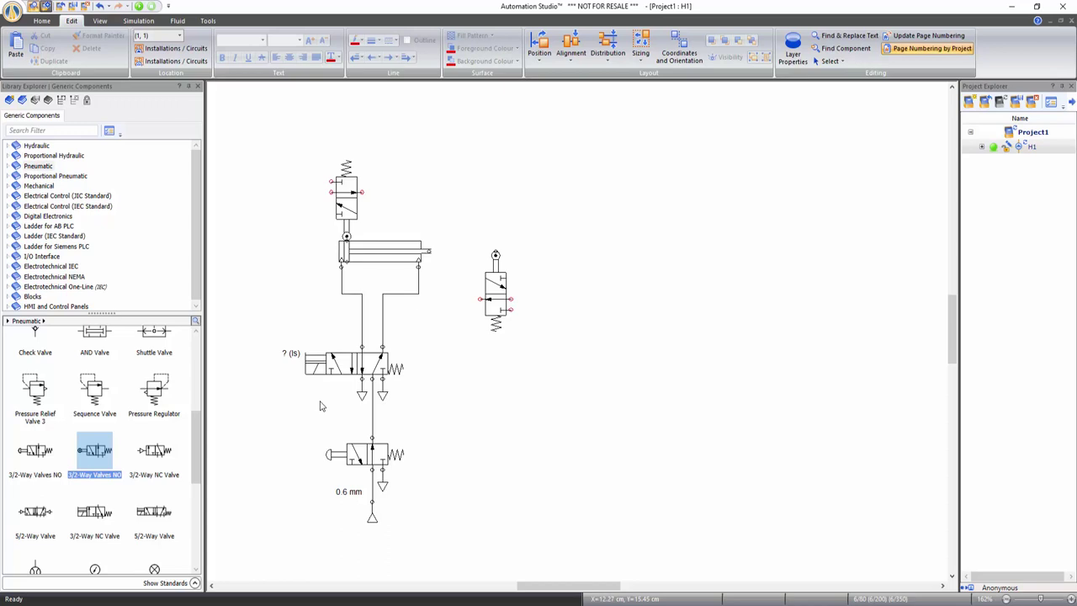
Open the 5/2-way valve's builder and delete the manual command stacked above the solenoid
double_click(357, 363)
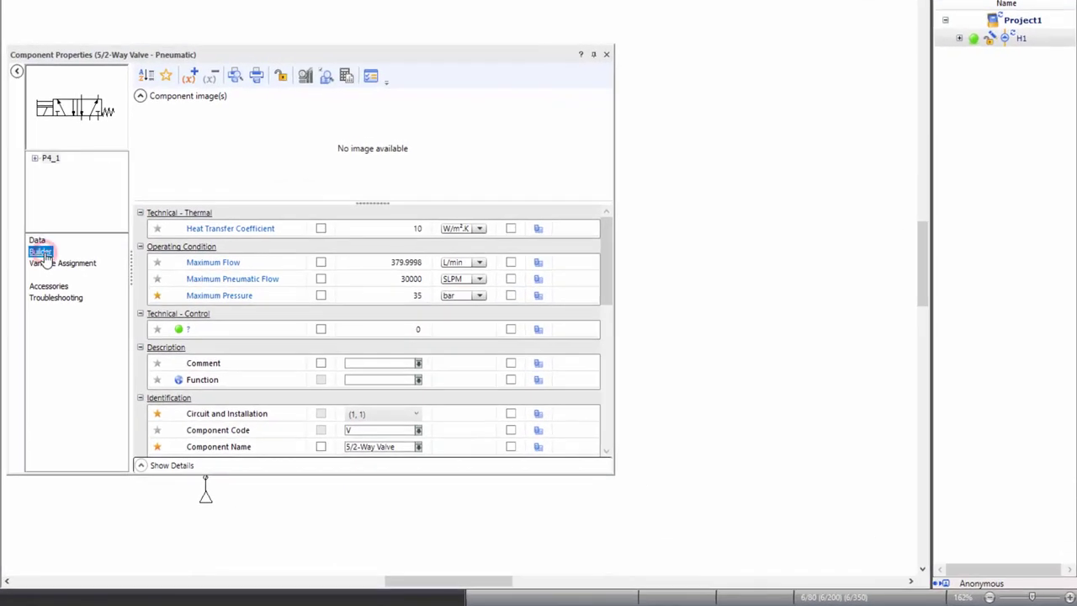
click(42, 252)
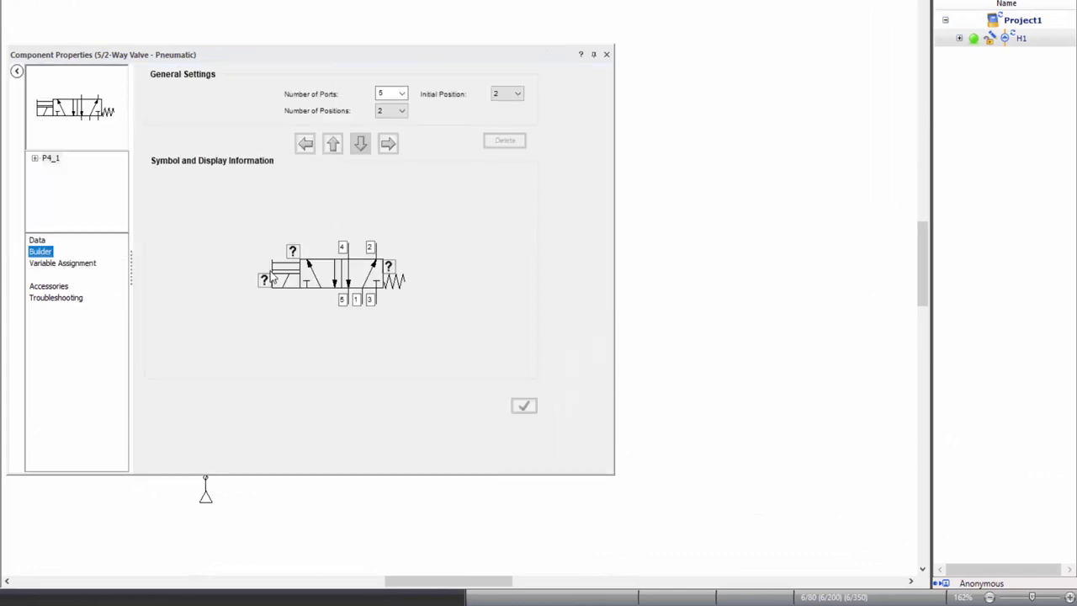
click(278, 267)
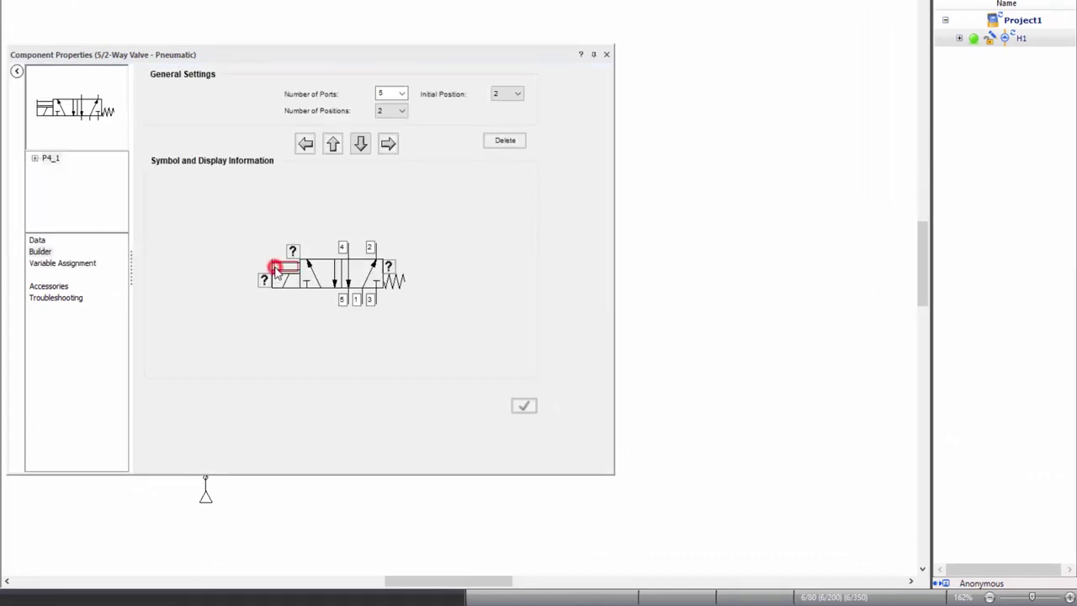
click(505, 141)
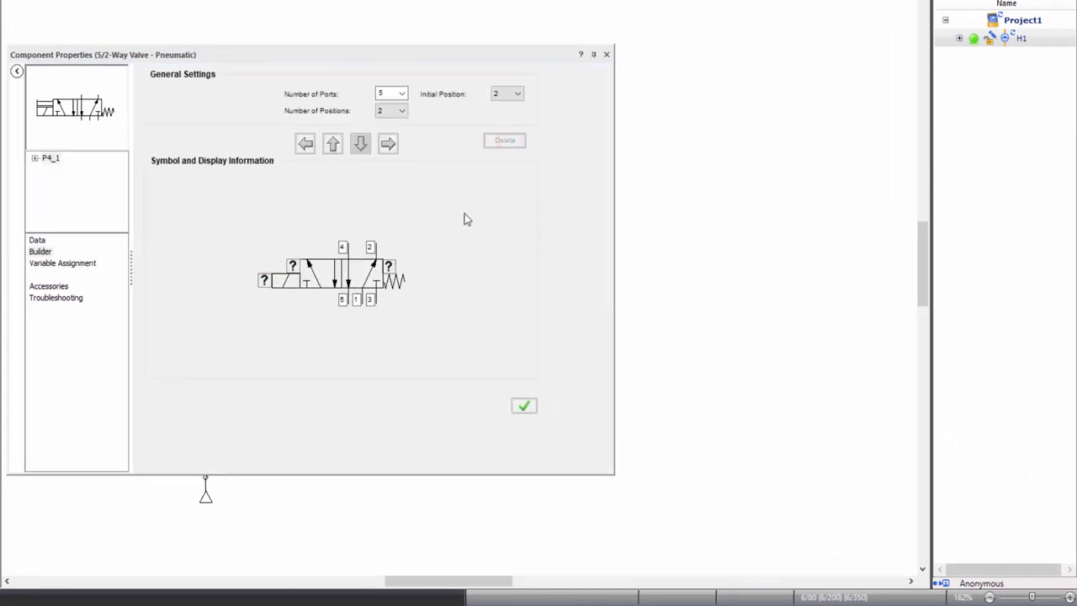
Replace the 5/2-way valve's spring return with the External Pneumatic Pilot command drawn as a small triangle on a line
click(391, 280)
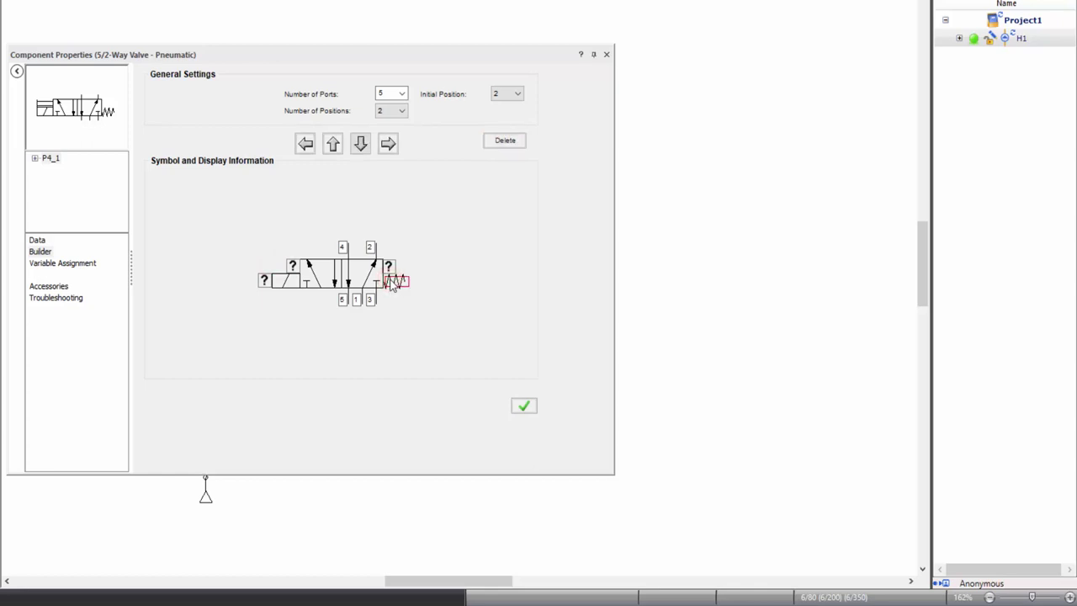
double_click(392, 283)
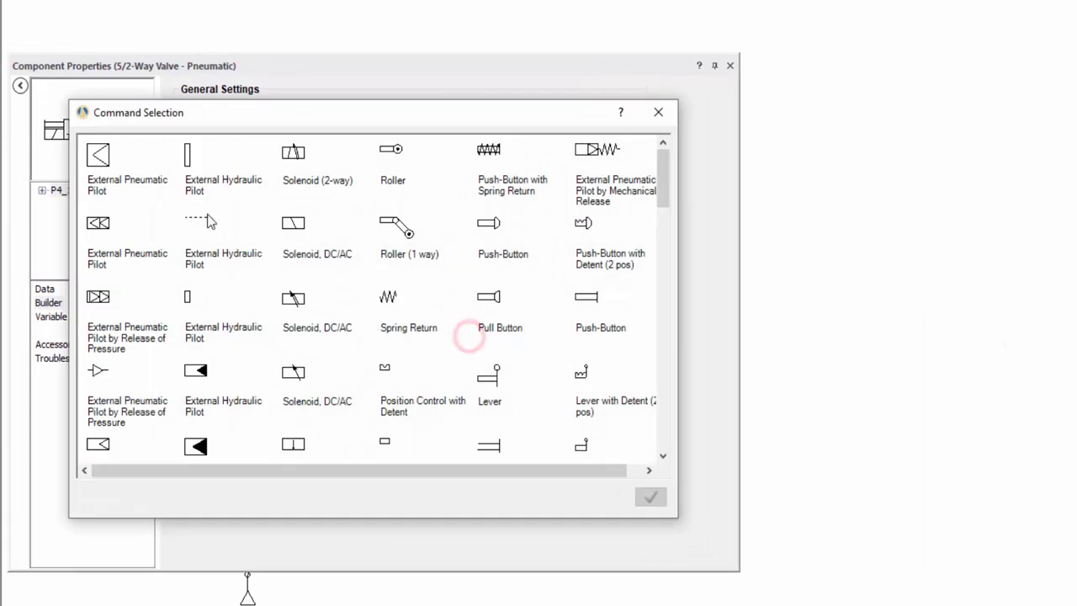
drag(661, 202, 647, 398)
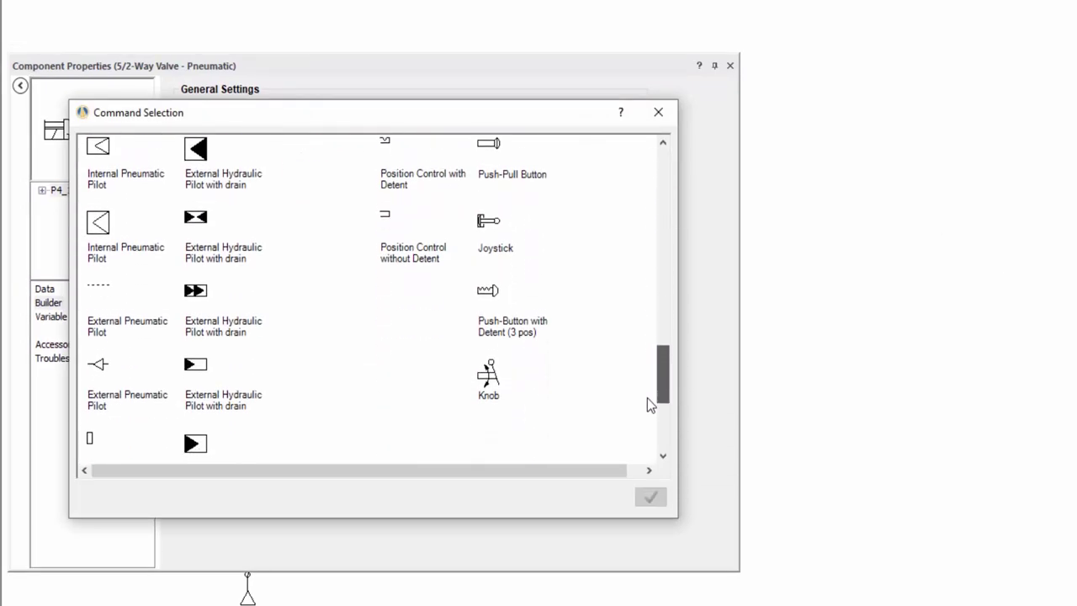
click(97, 358)
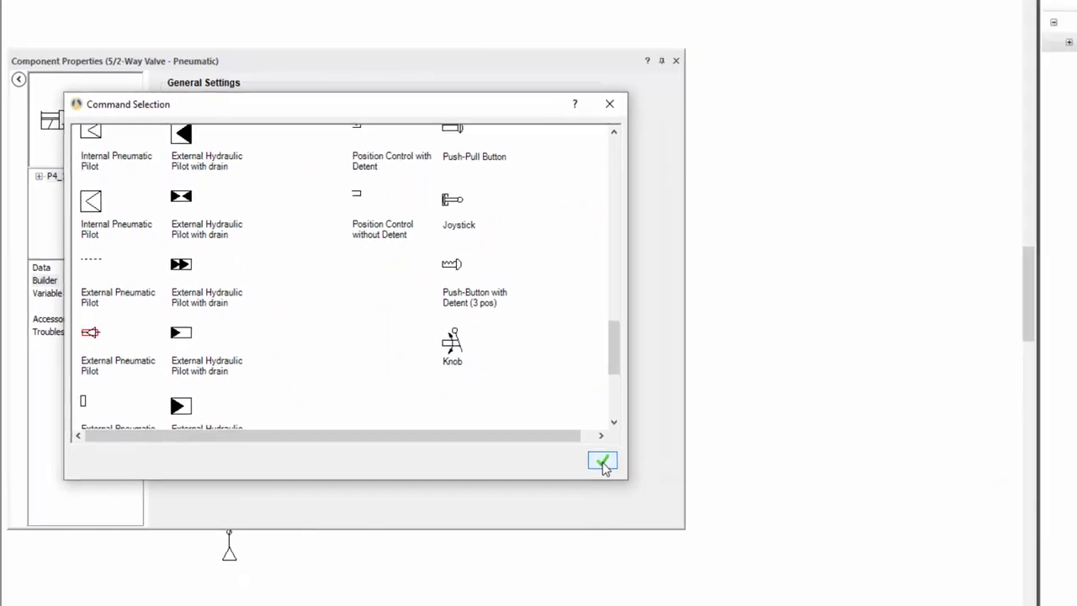
click(602, 464)
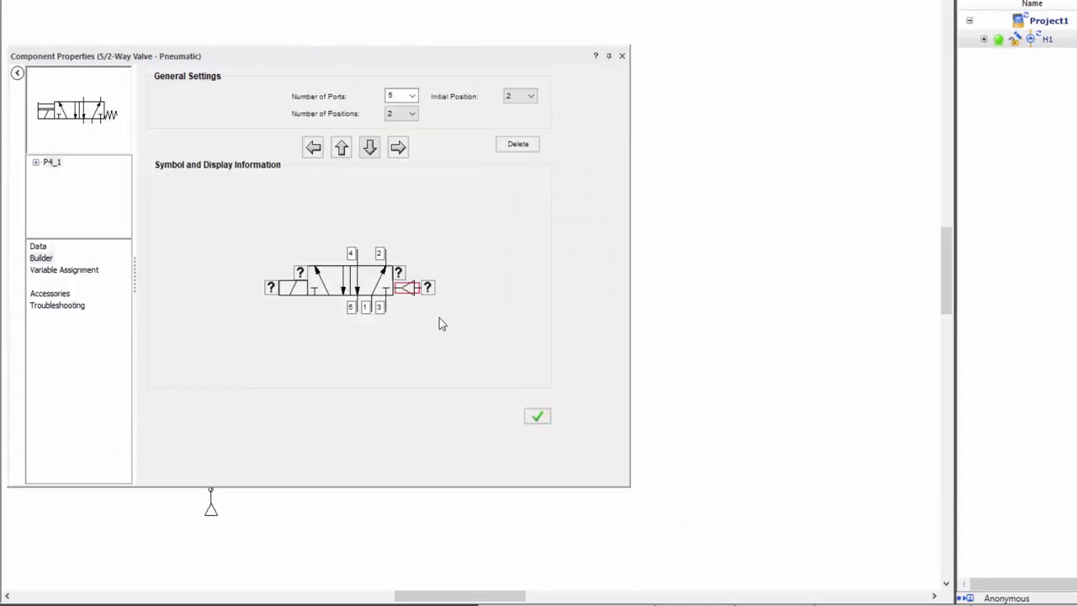
click(421, 317)
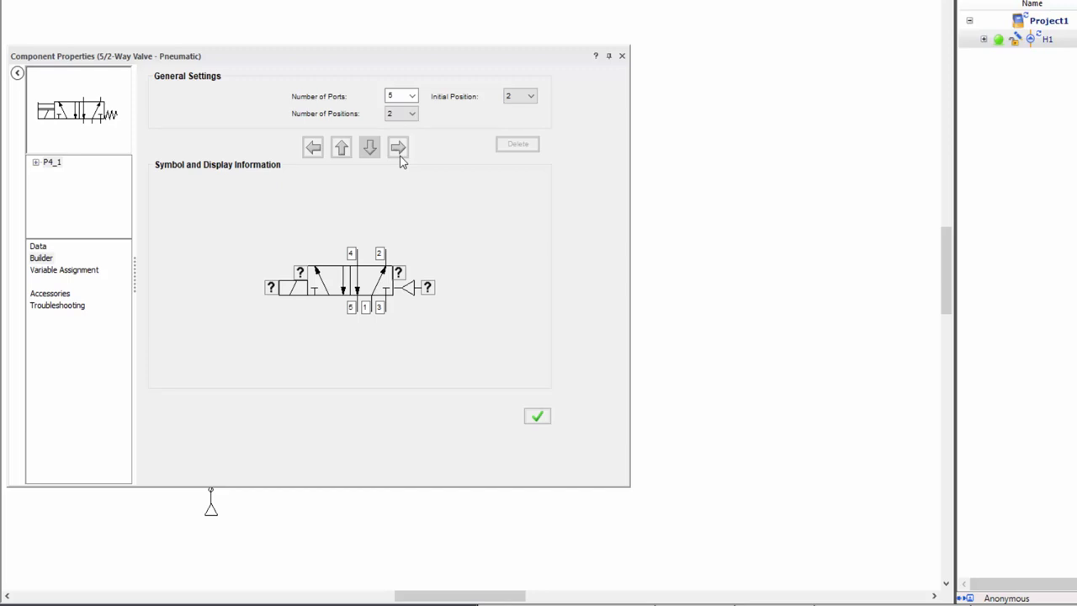
Replace the 5/2-way valve's solenoid with the matching triangular External Pneumatic Pilot, apply the changes and close the valve's properties
click(293, 290)
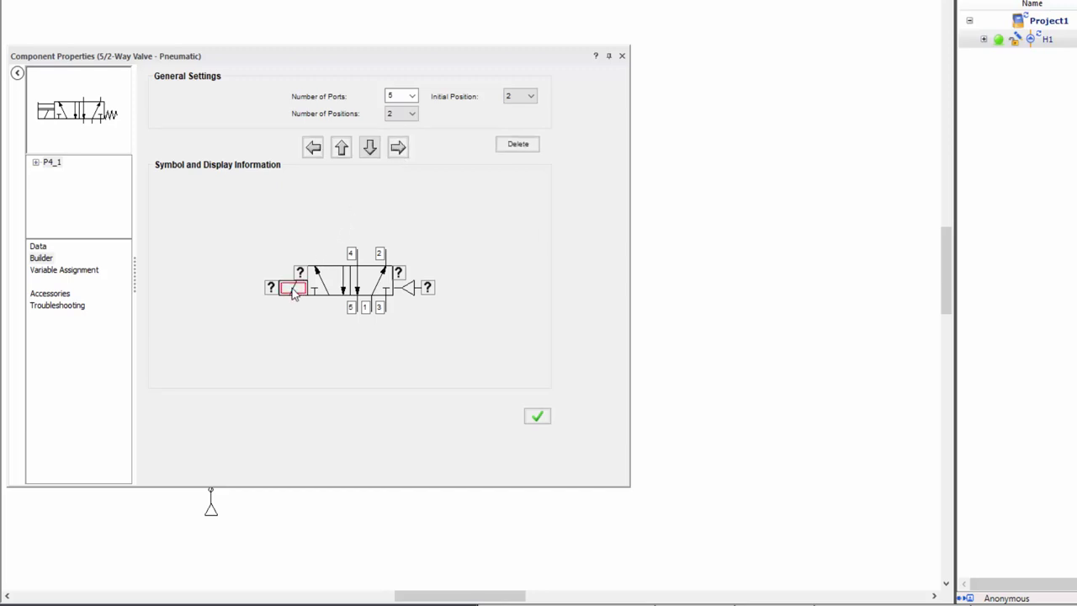
double_click(292, 290)
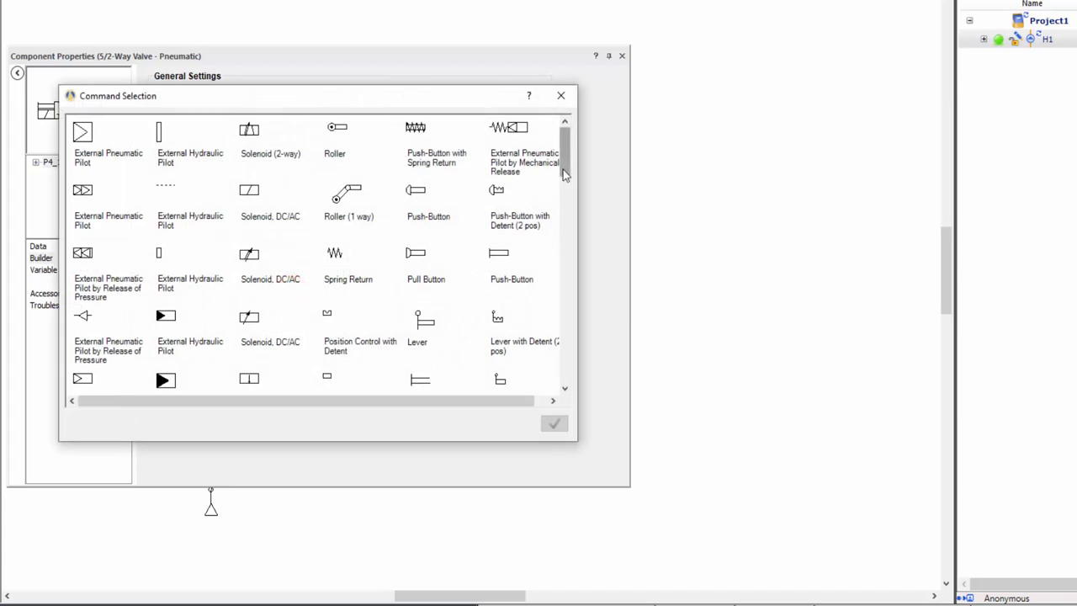
drag(563, 171, 555, 345)
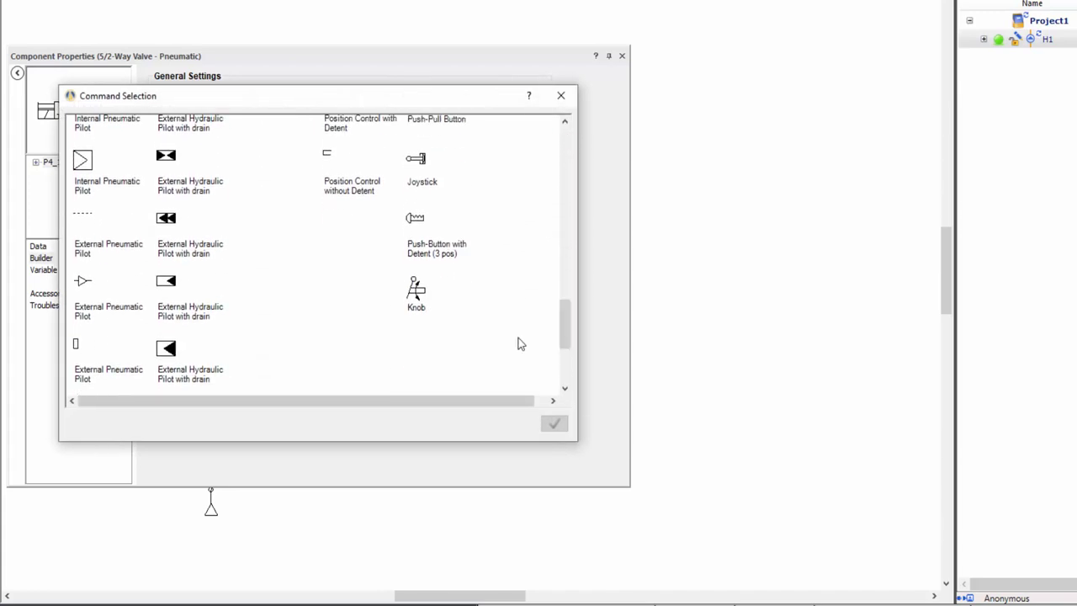
click(83, 281)
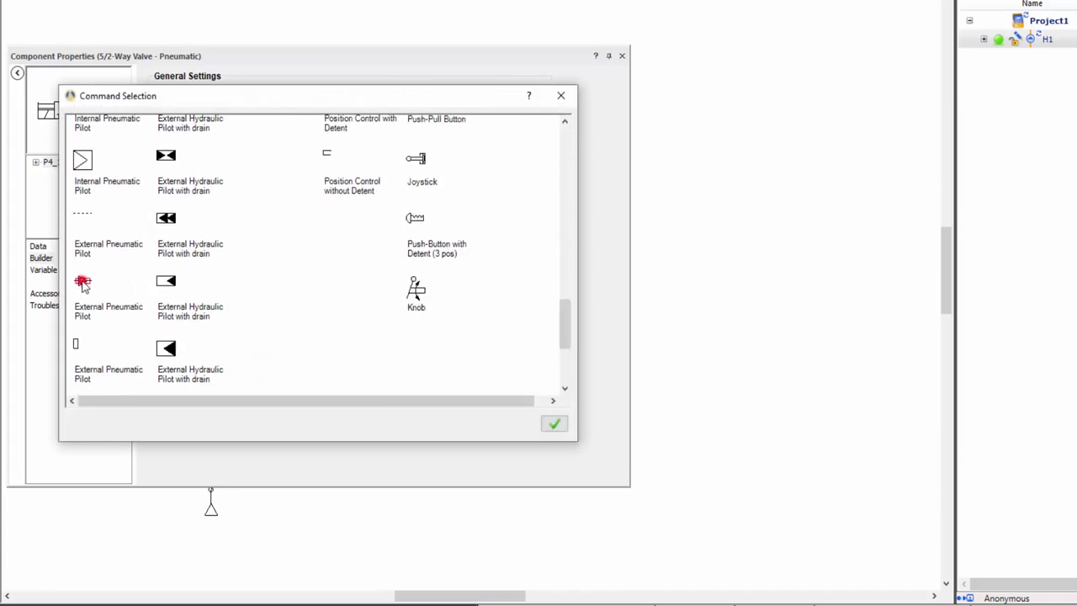
click(554, 425)
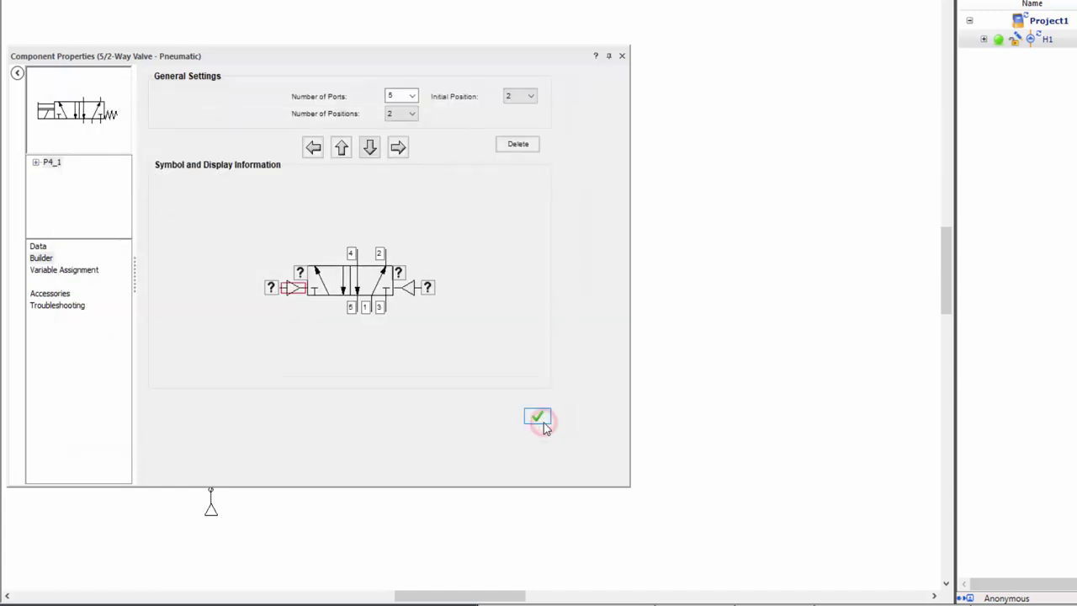
click(378, 360)
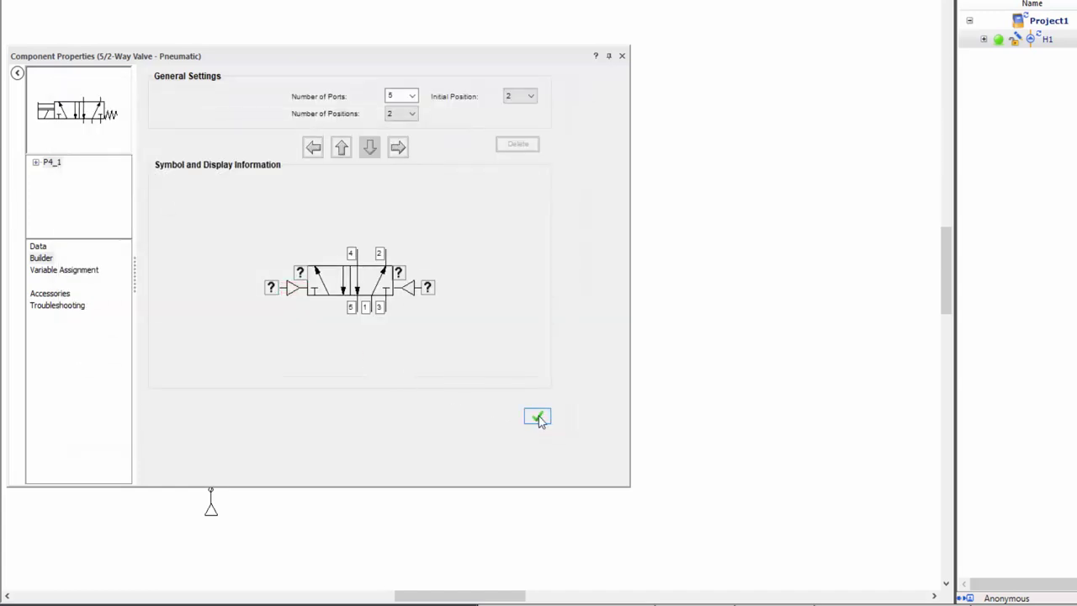
click(539, 416)
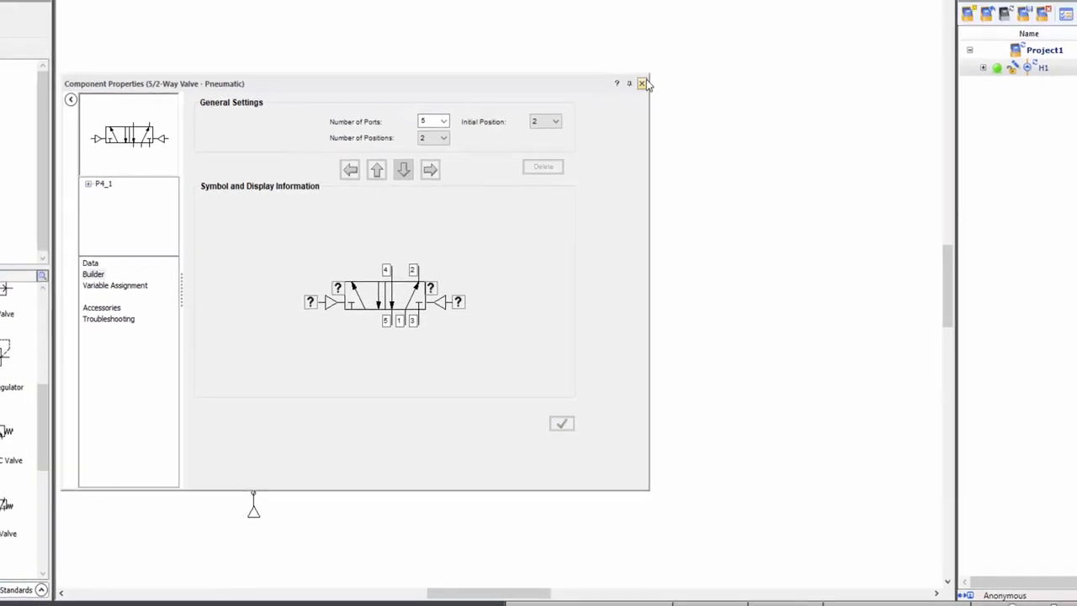
click(643, 84)
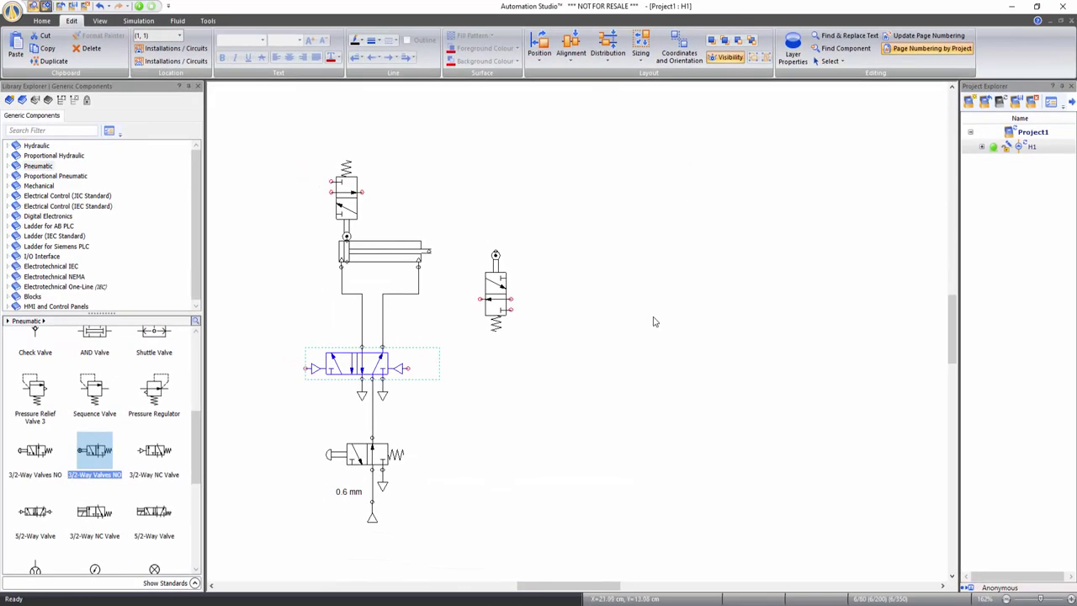
click(652, 320)
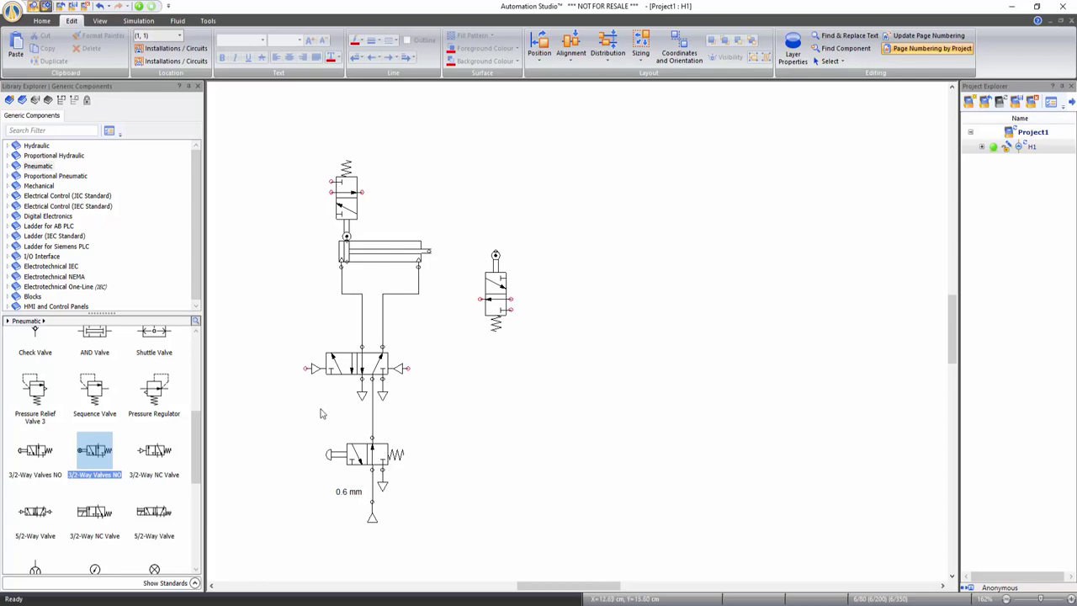
Place two pneumatic pressure sources, one below the roller valve beside the cylinder and one left of the roller valve above it
drag(196, 452, 194, 368)
drag(99, 357, 531, 340)
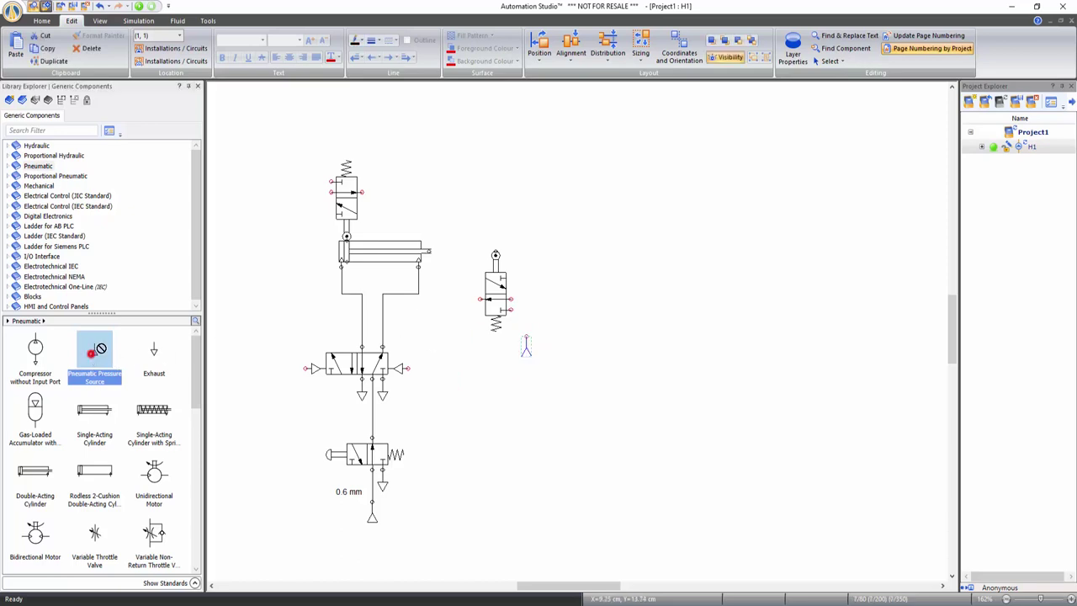
drag(96, 357, 278, 192)
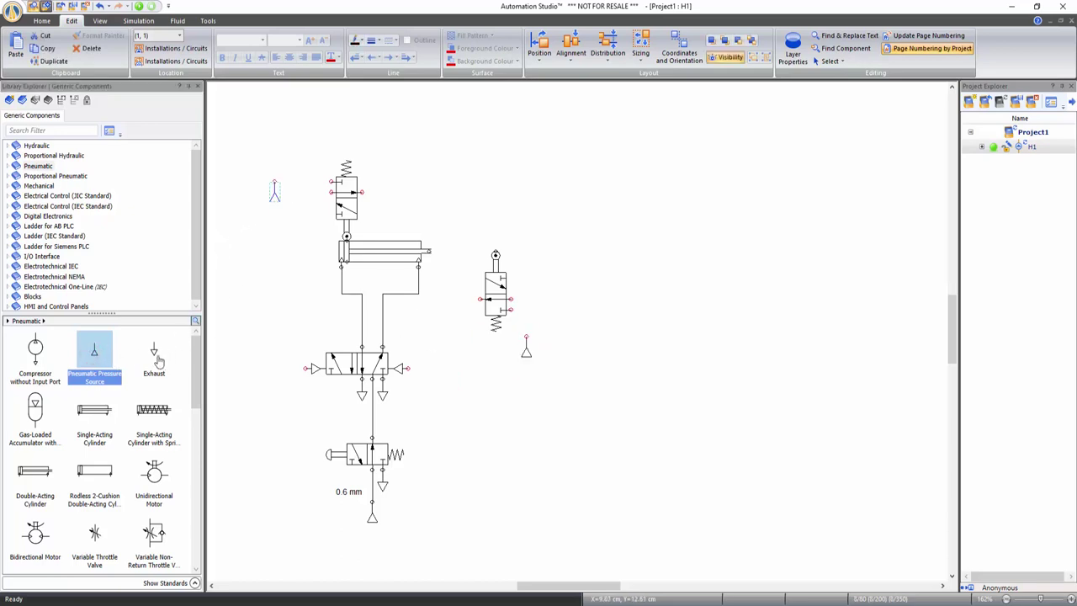
Place an exhaust near each roller valve and rotate the exhaust and pressure source beside the right-hand roller valve 90° left
drag(155, 358, 584, 312)
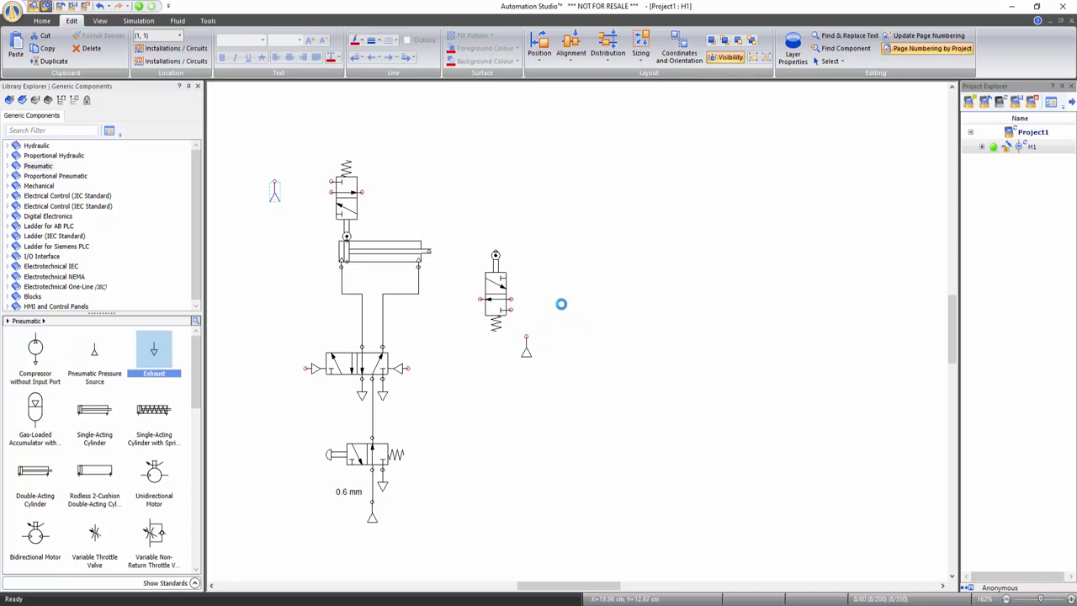
drag(154, 352, 294, 224)
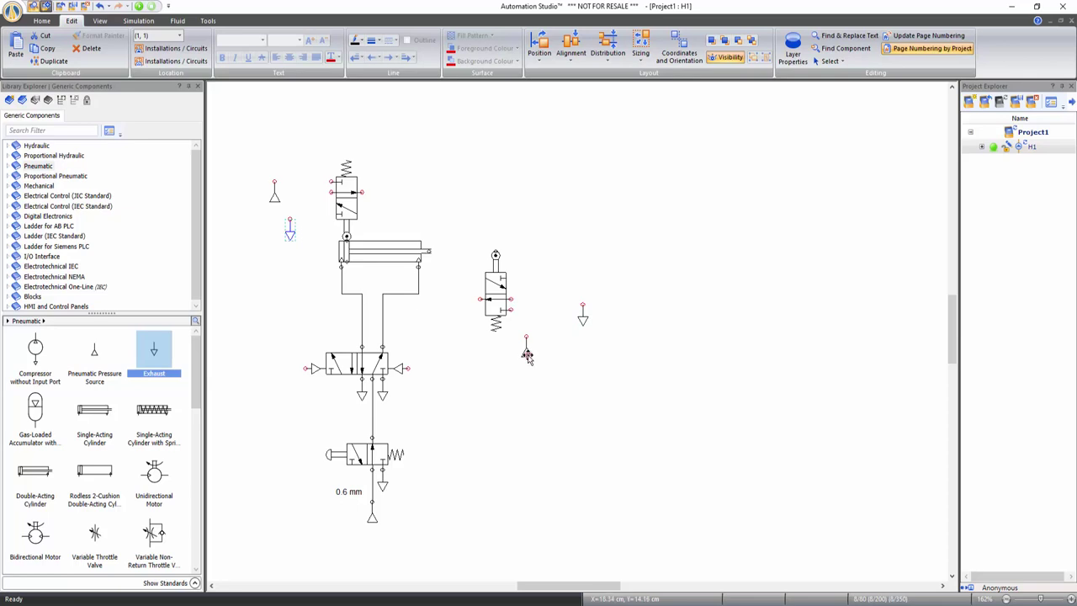
drag(527, 353, 528, 356)
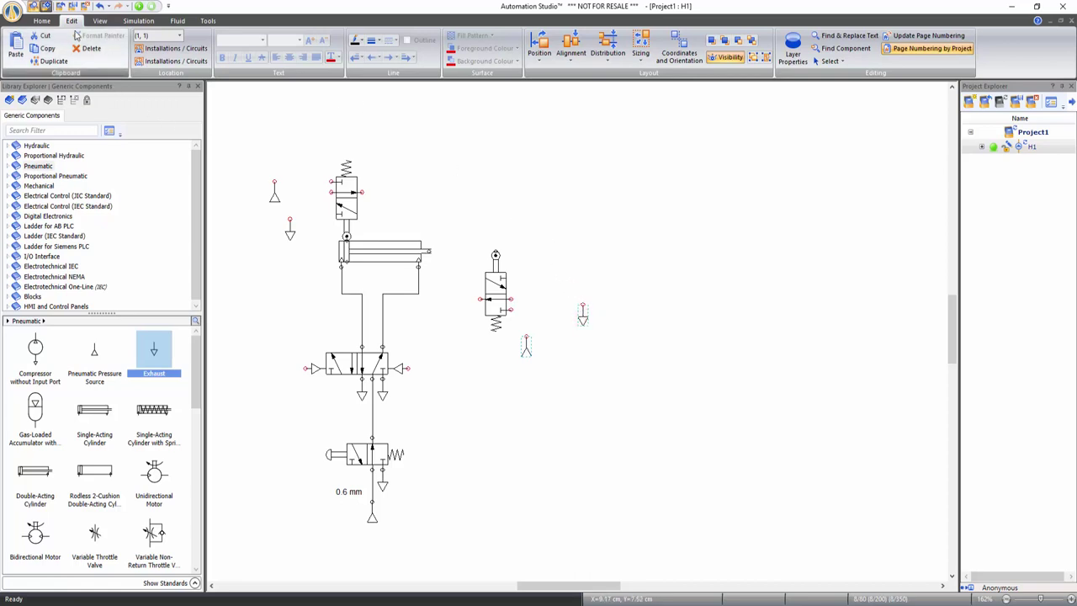
click(540, 58)
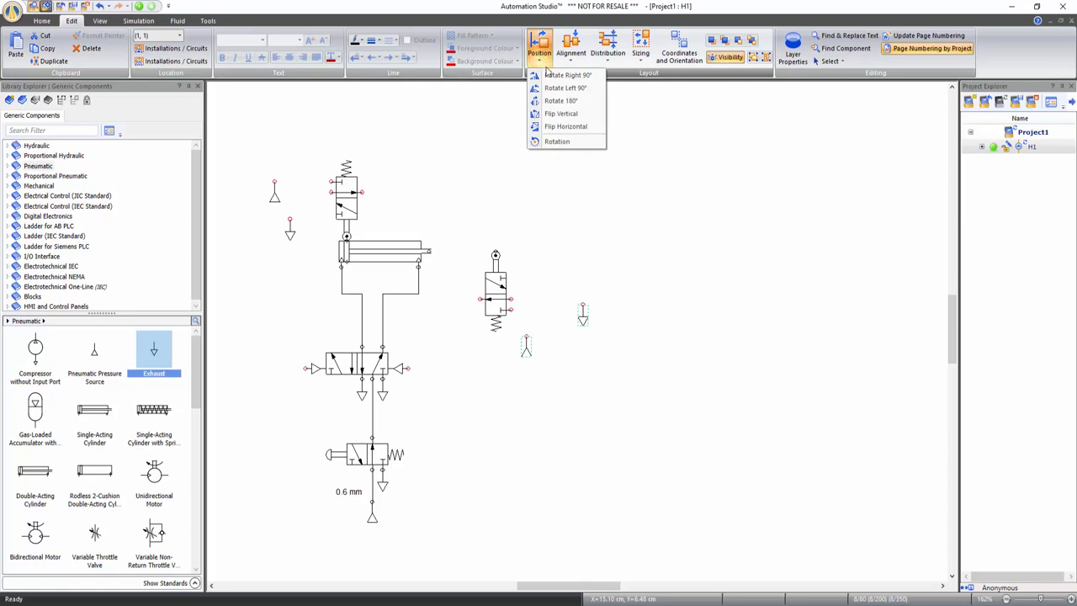
click(555, 88)
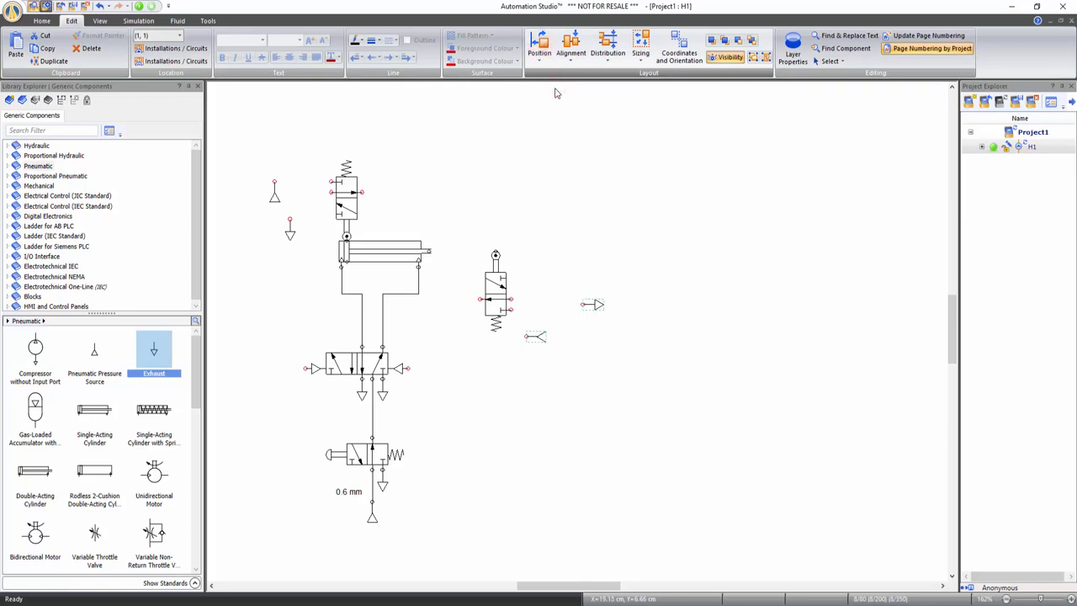
click(277, 267)
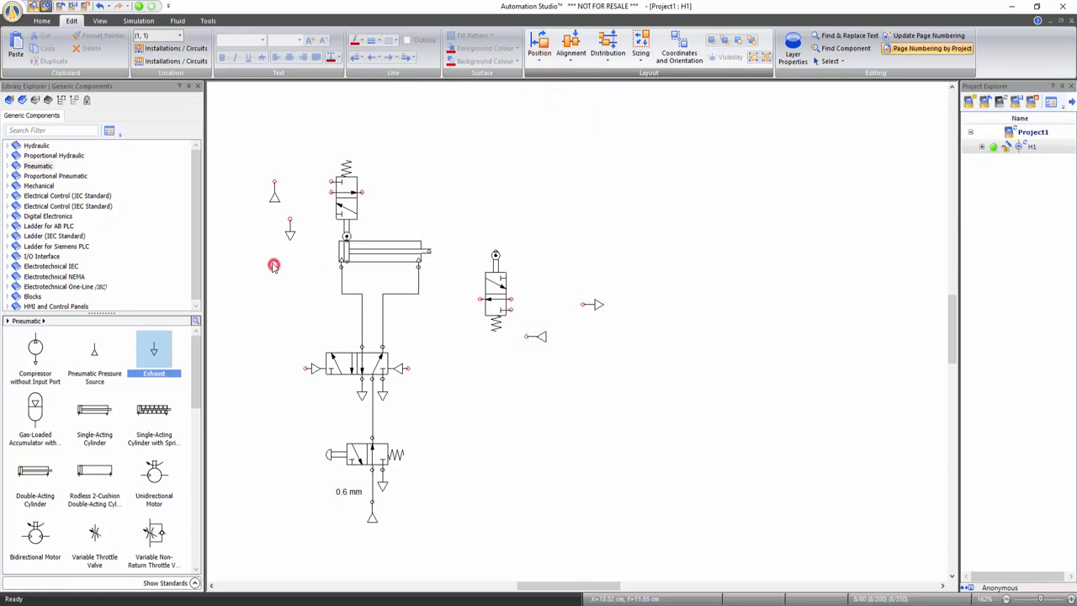
Rotate the pressure source and exhaust beside the upper roller valve 90° right
click(274, 198)
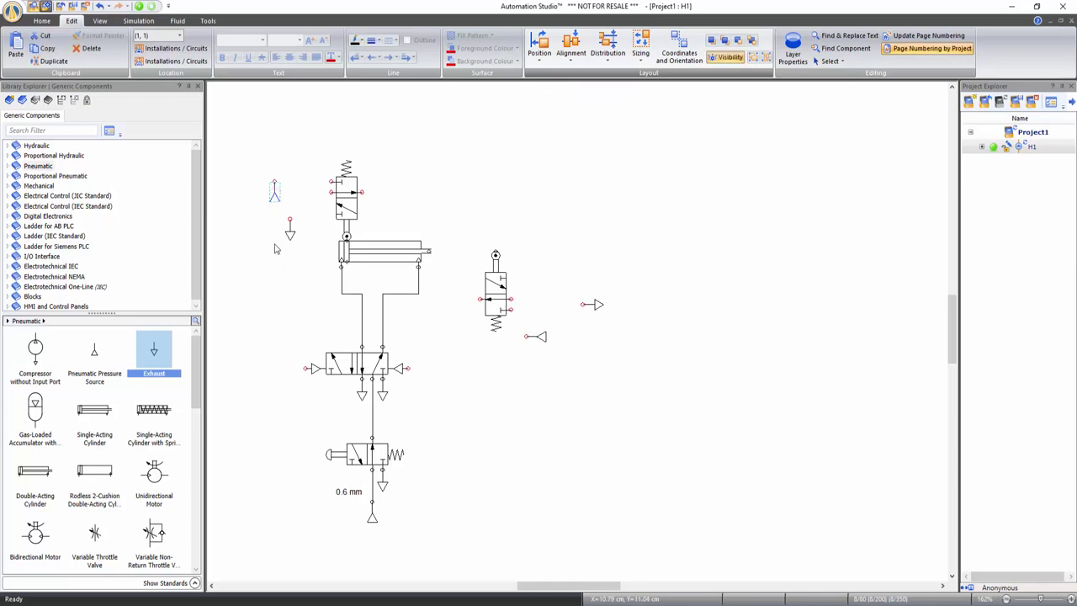
ctrl+click(289, 229)
click(540, 55)
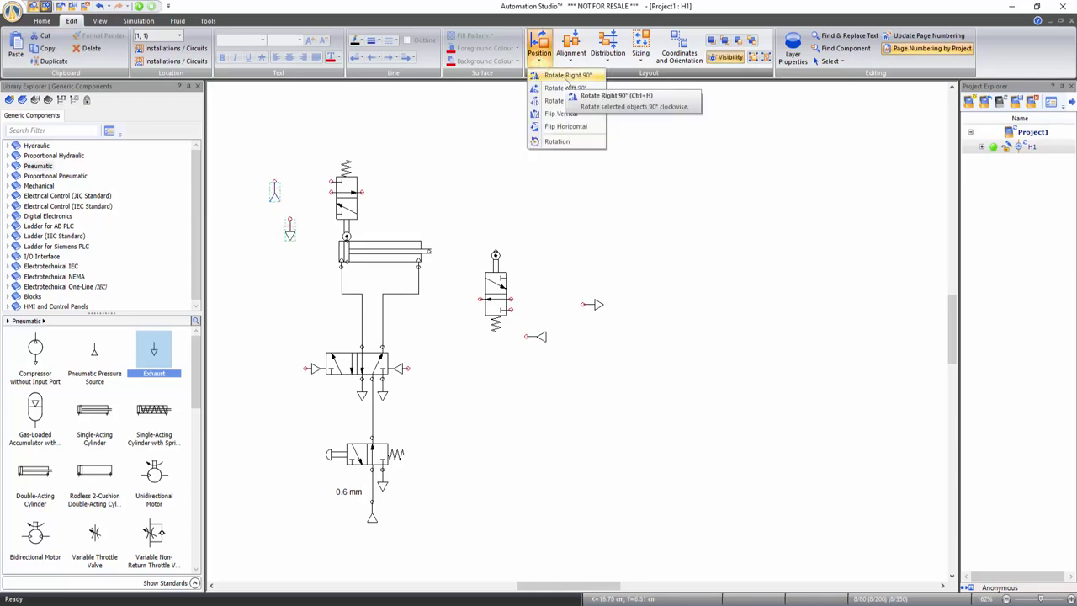
click(567, 77)
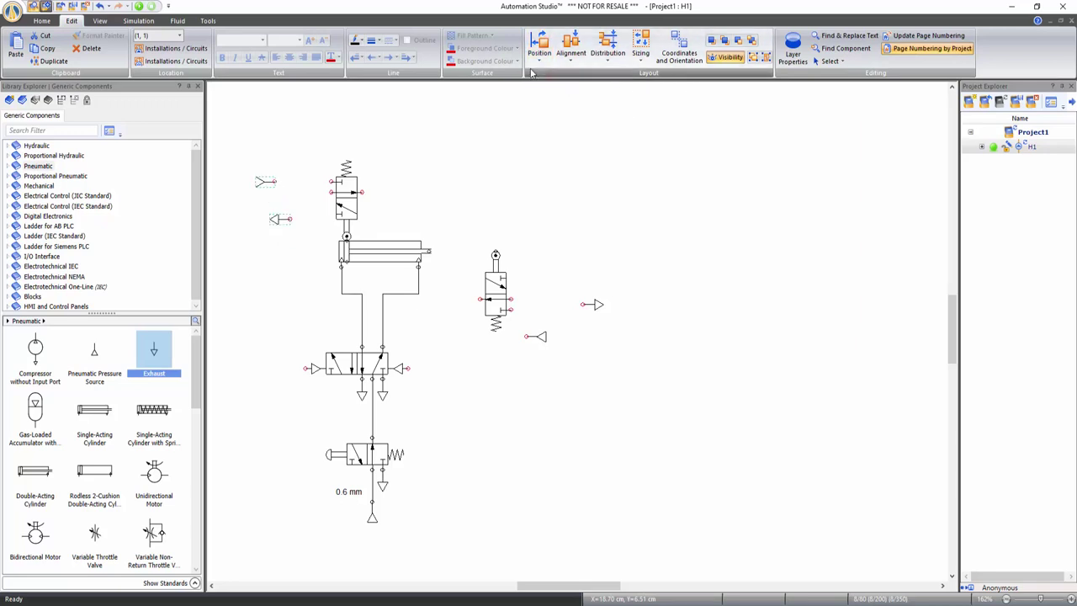
click(616, 241)
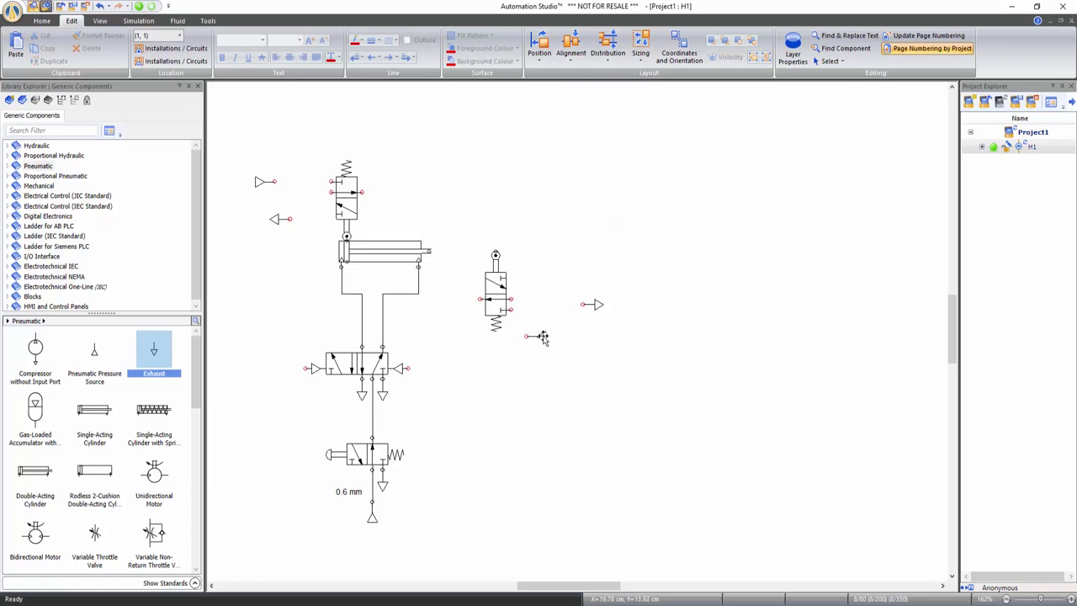
Connect the pressure source to the right-hand roller valve's lower right port and attach the exhaust to the port above it
mouse_move(543, 337)
mouse_down()
mouse_move(550, 309)
mouse_move(554, 320)
mouse_up()
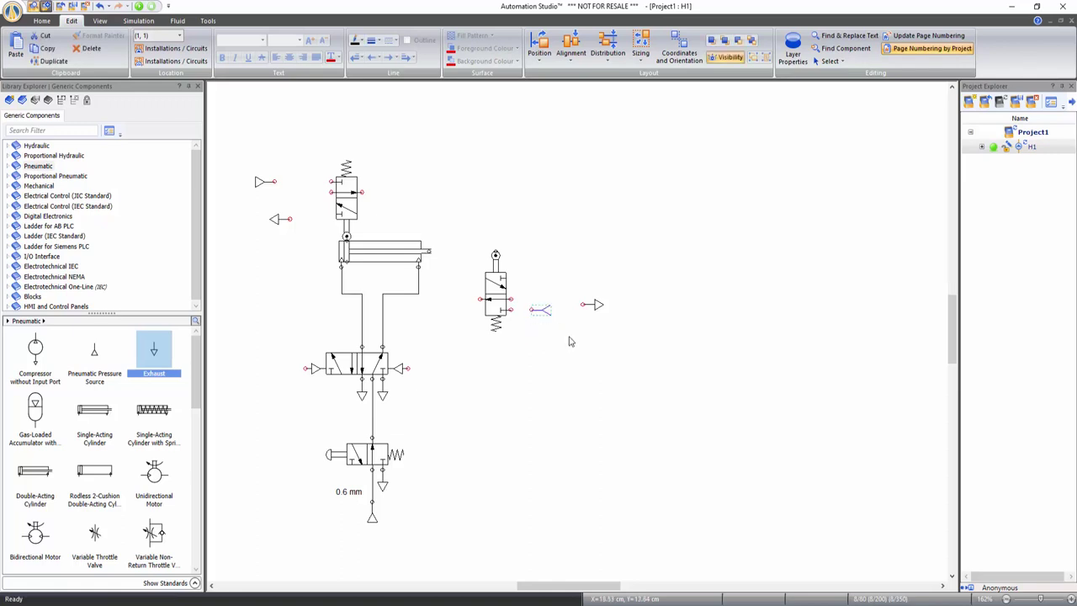
click(569, 338)
drag(533, 312, 510, 310)
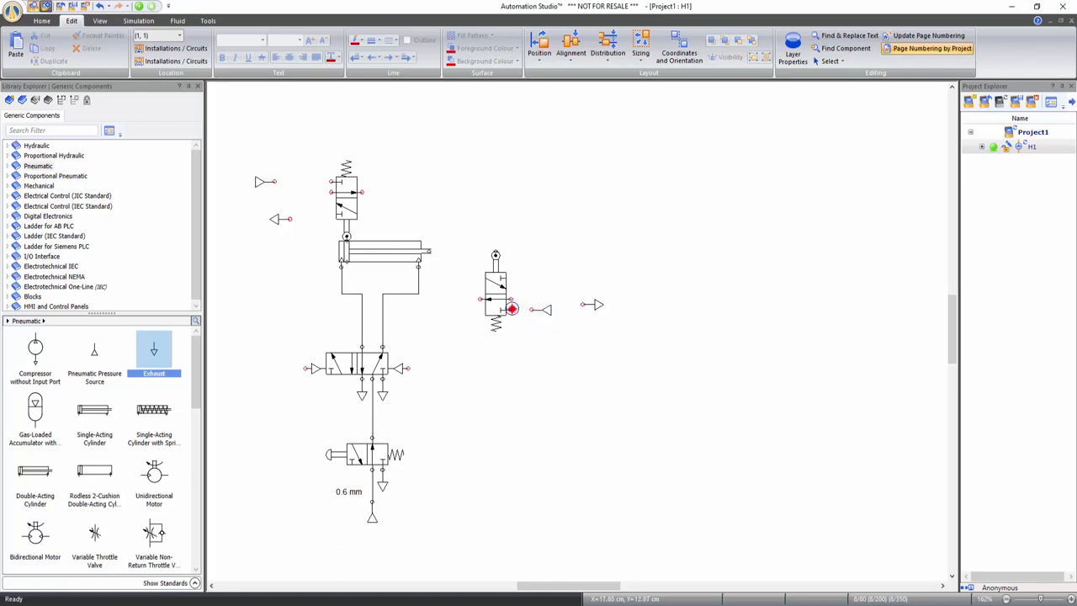
drag(589, 308, 520, 304)
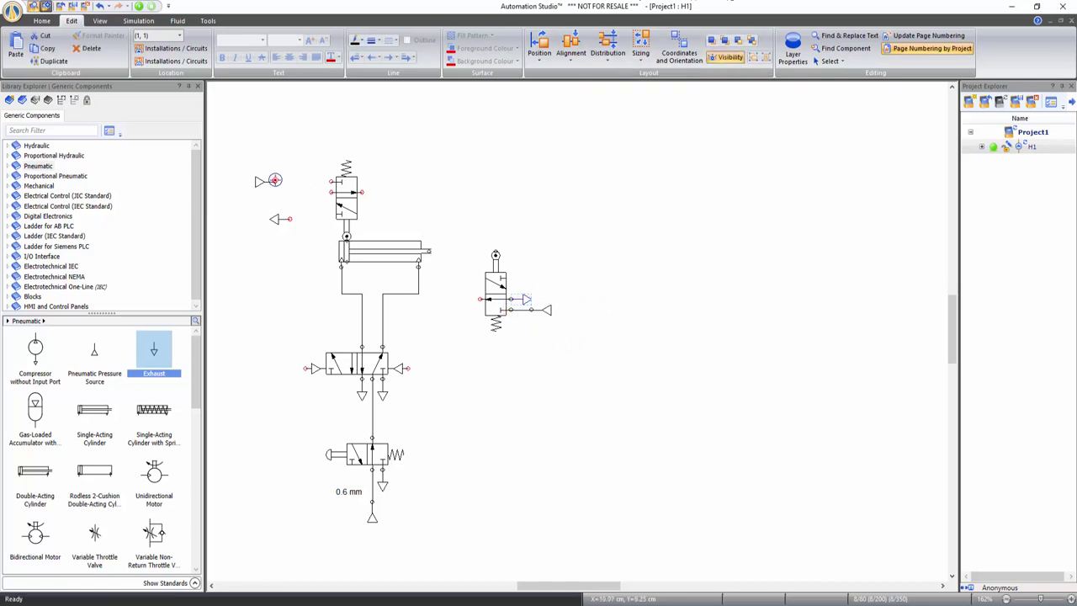
Connect the upper roller valve's pressure source and exhaust, and link both roller valves' outputs to the 5/2-way valve's left and right pilot ports
drag(254, 181, 330, 182)
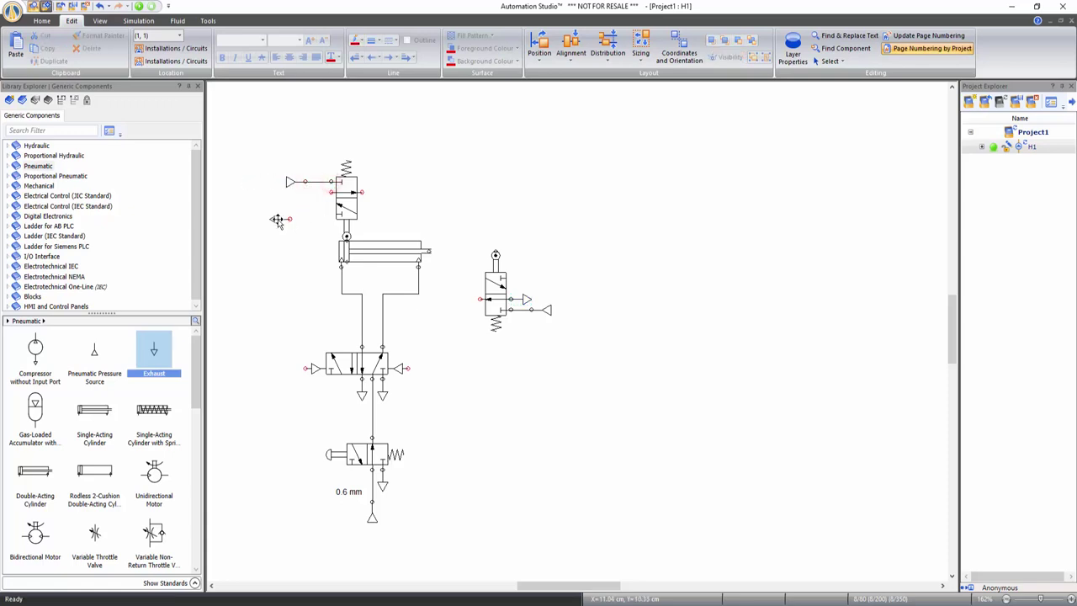
mouse_move(279, 218)
mouse_down()
mouse_move(320, 200)
mouse_move(416, 193)
mouse_move(425, 115)
mouse_move(235, 115)
mouse_move(229, 369)
mouse_move(305, 368)
mouse_up()
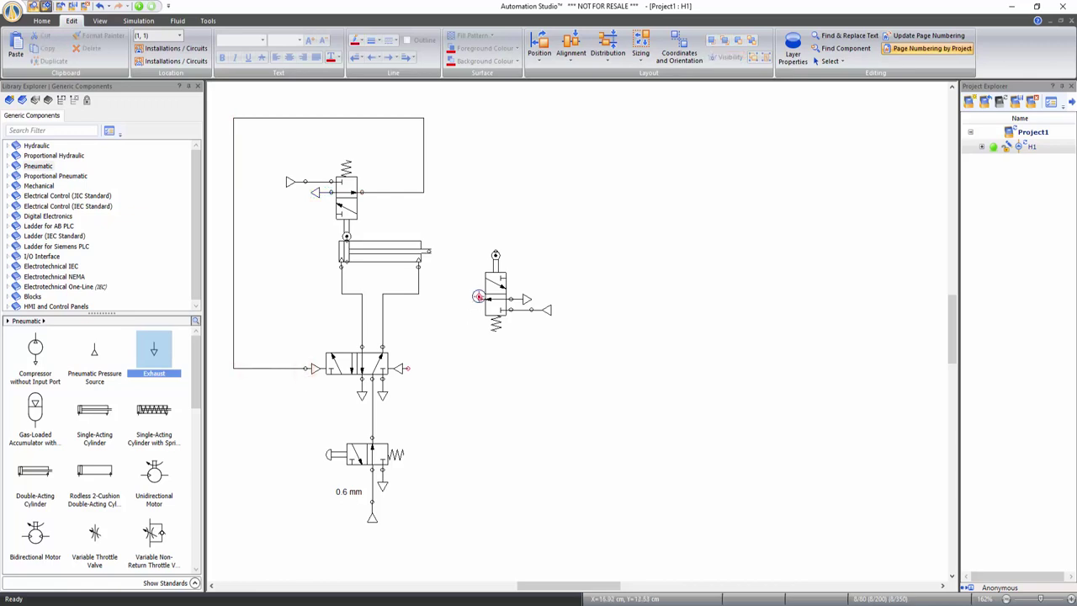
mouse_move(480, 299)
mouse_down()
mouse_move(448, 300)
mouse_move(459, 365)
mouse_move(406, 368)
mouse_up()
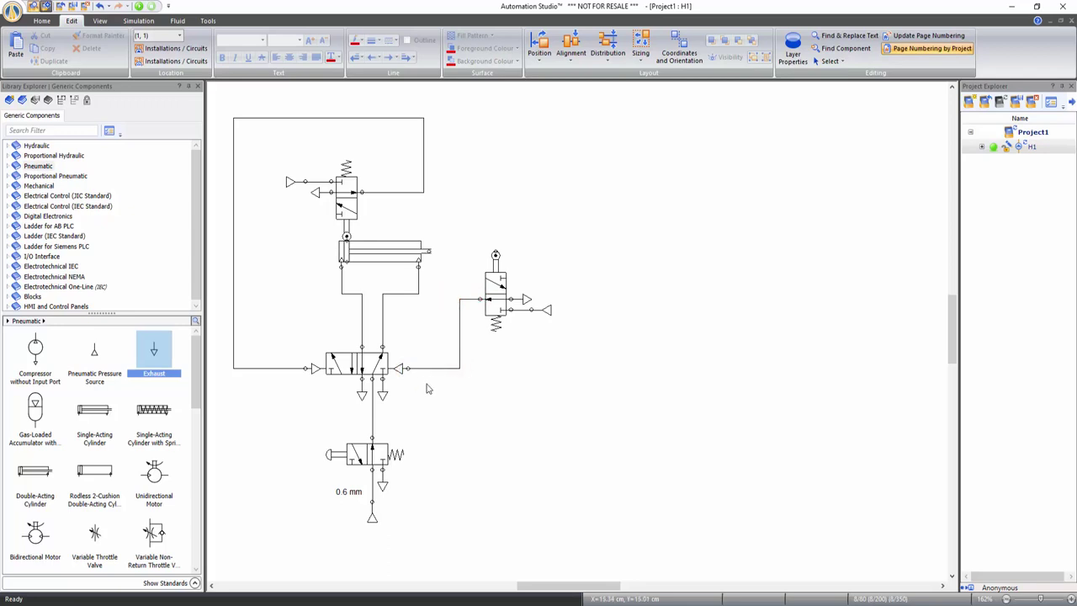
Set the line function of both lines leading to the 5/2-way valve's pilot ports to Pilot
click(267, 368)
right_click(269, 367)
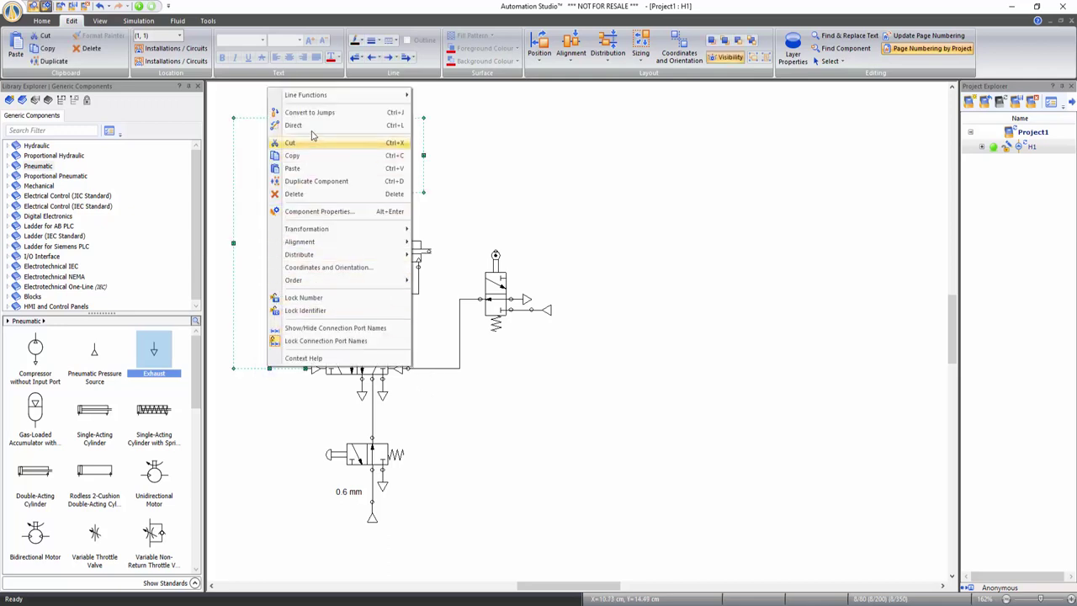
click(327, 96)
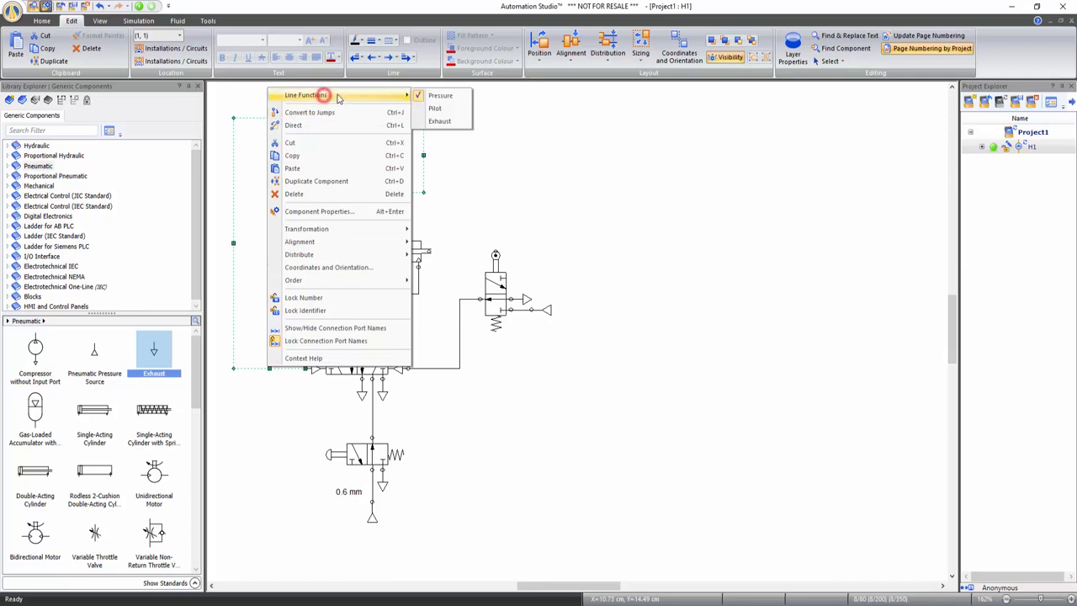
click(446, 110)
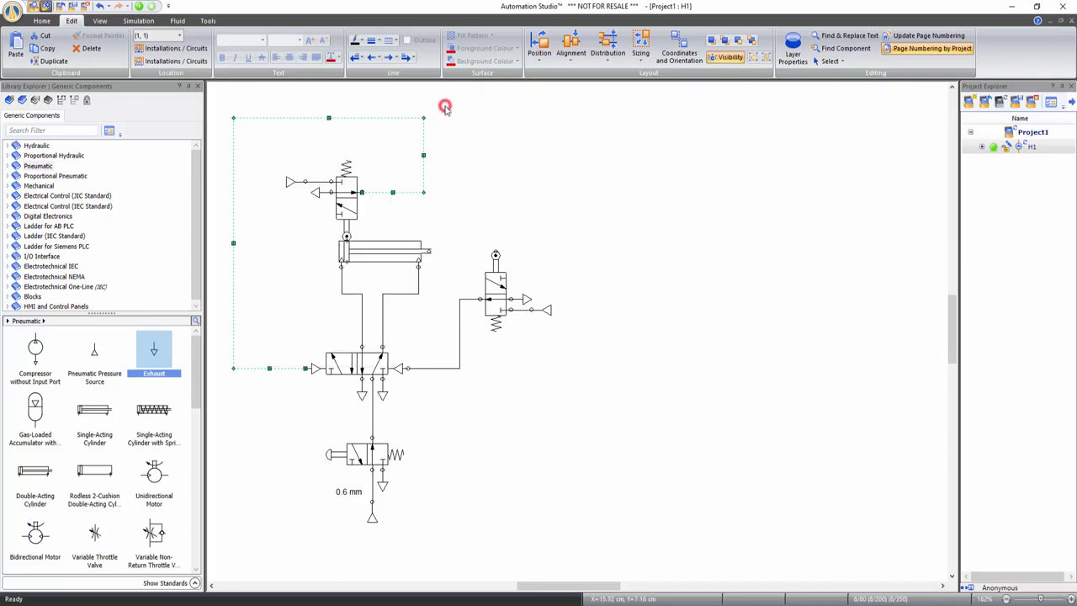
right_click(451, 369)
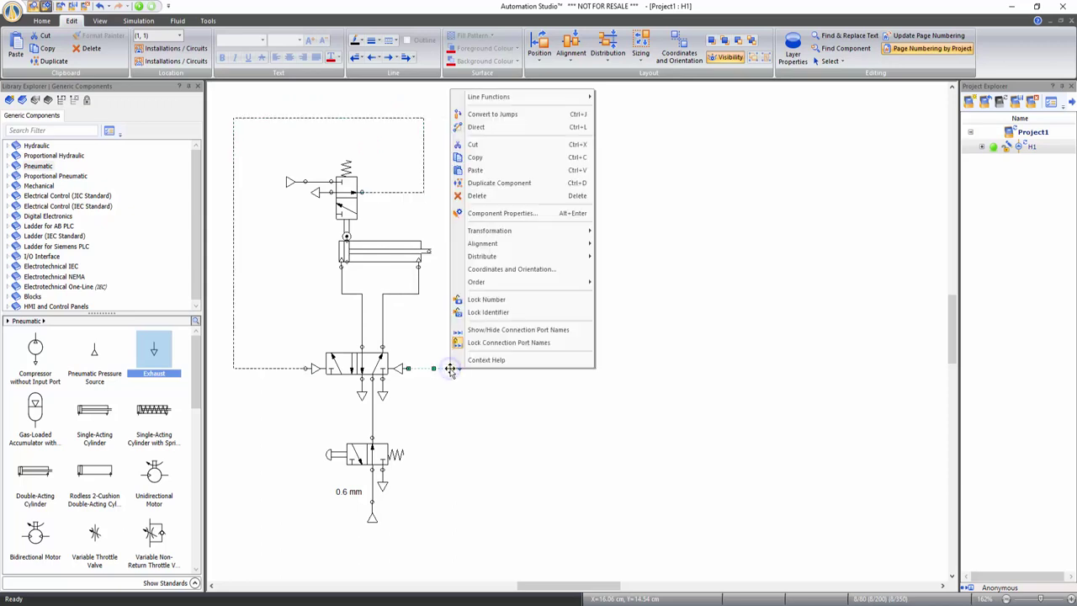
click(534, 96)
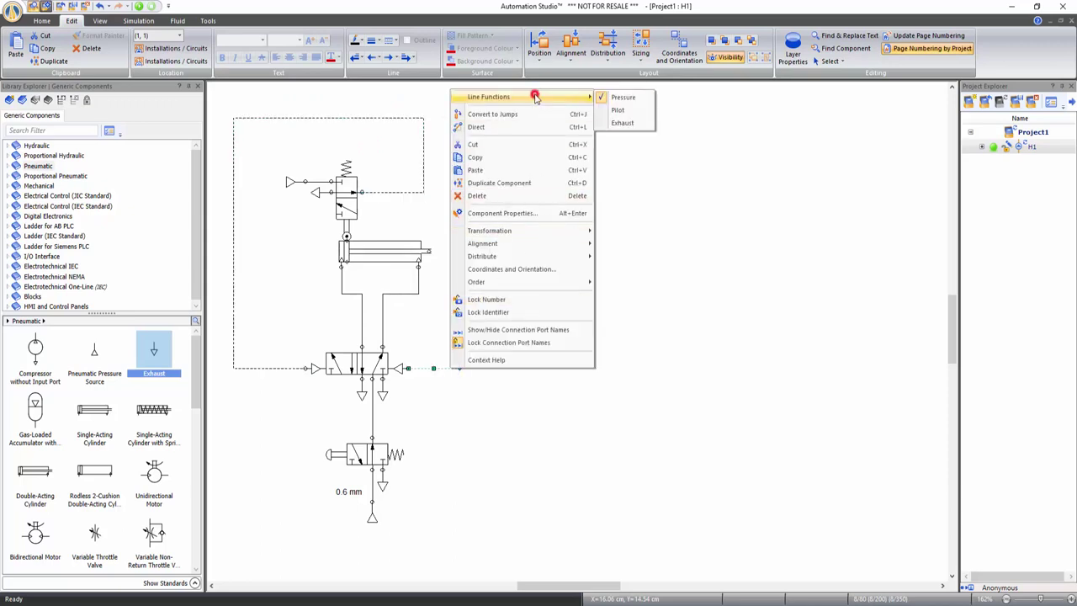
click(619, 113)
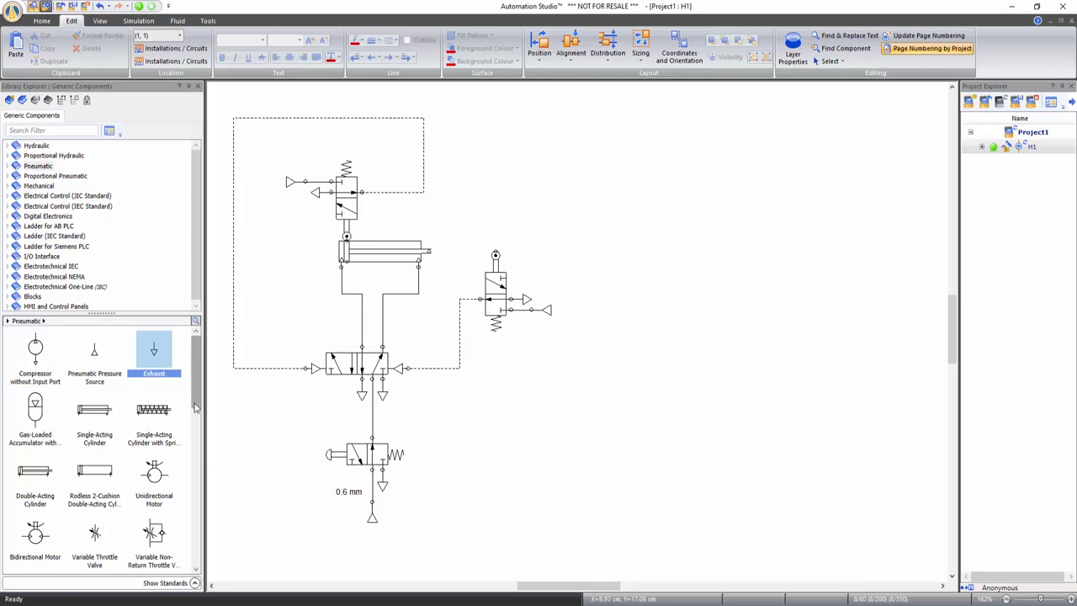
Place two pressure gauges, one left of the cylinder and one above the right-hand roller valve
drag(195, 404, 181, 487)
scroll(181, 486, down, 3)
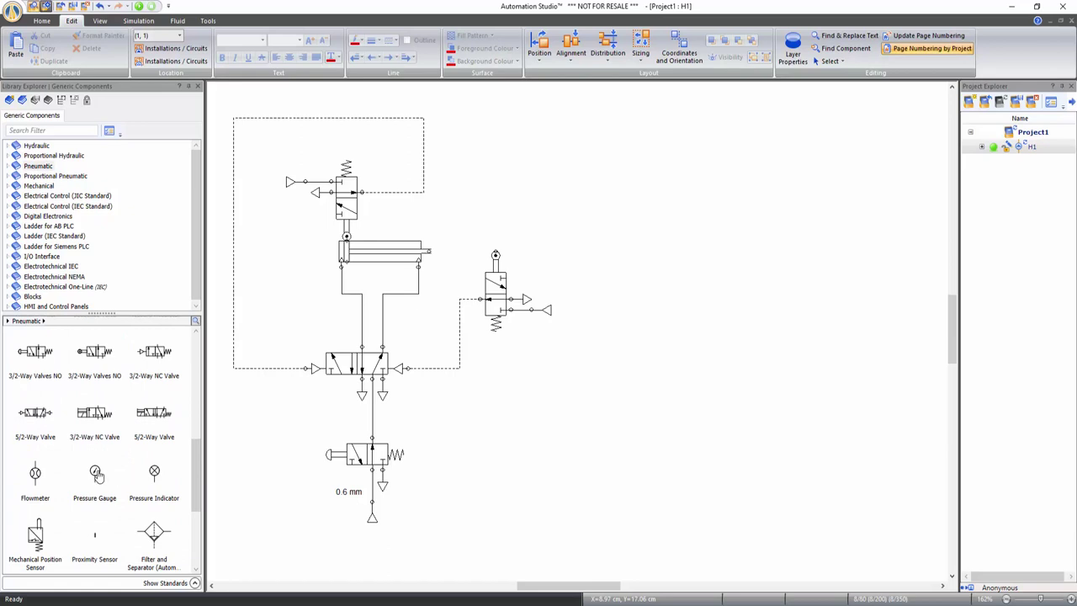
drag(97, 476, 295, 272)
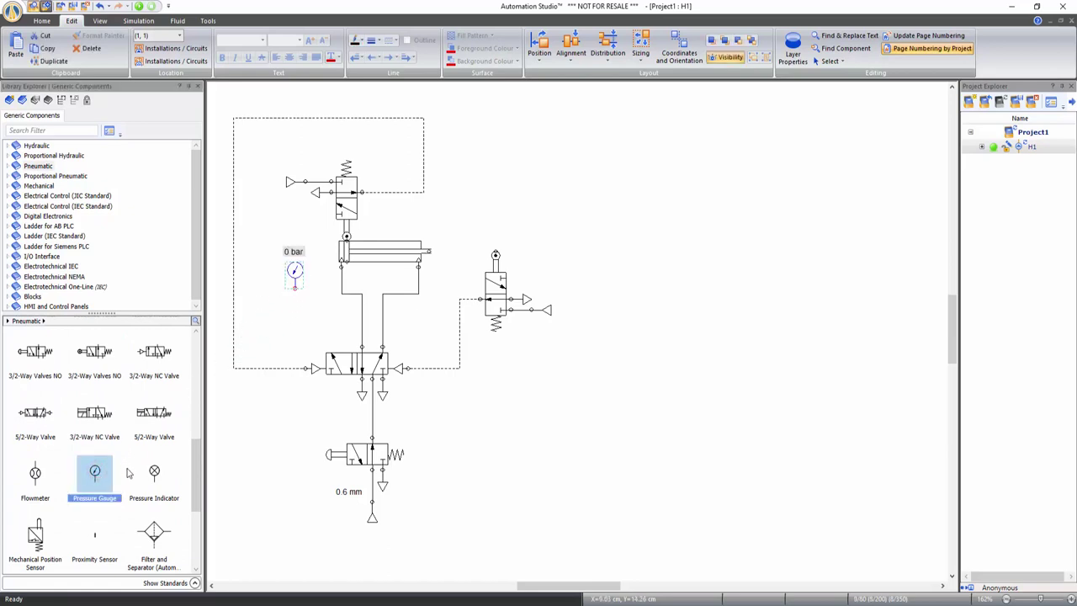
drag(94, 473, 482, 223)
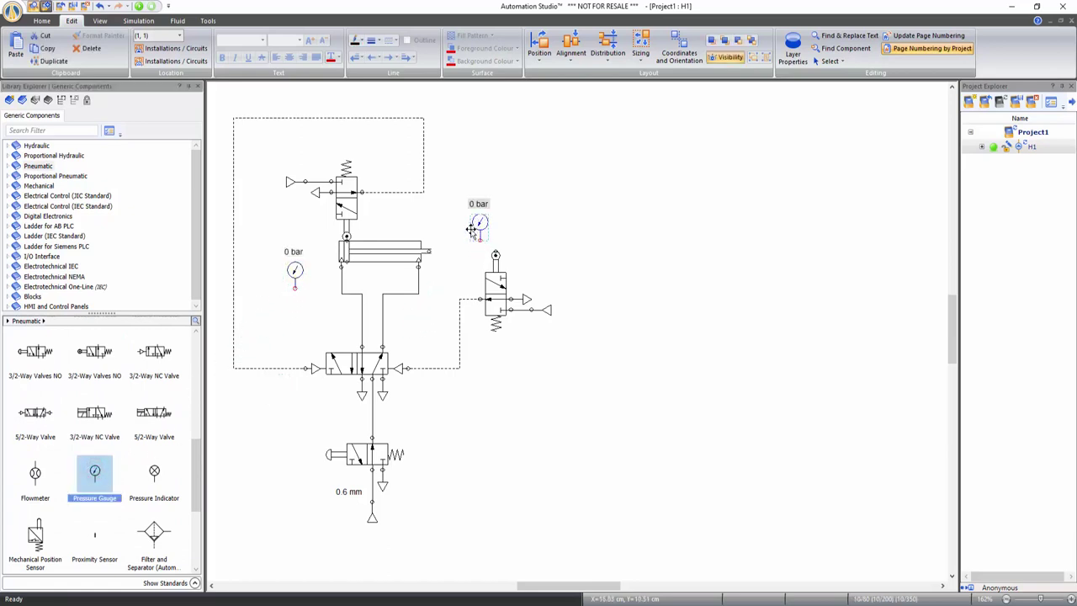
Rotate the pressure gauge left of the cylinder 90° left and attach it to the cylinder's left port
right_click(295, 269)
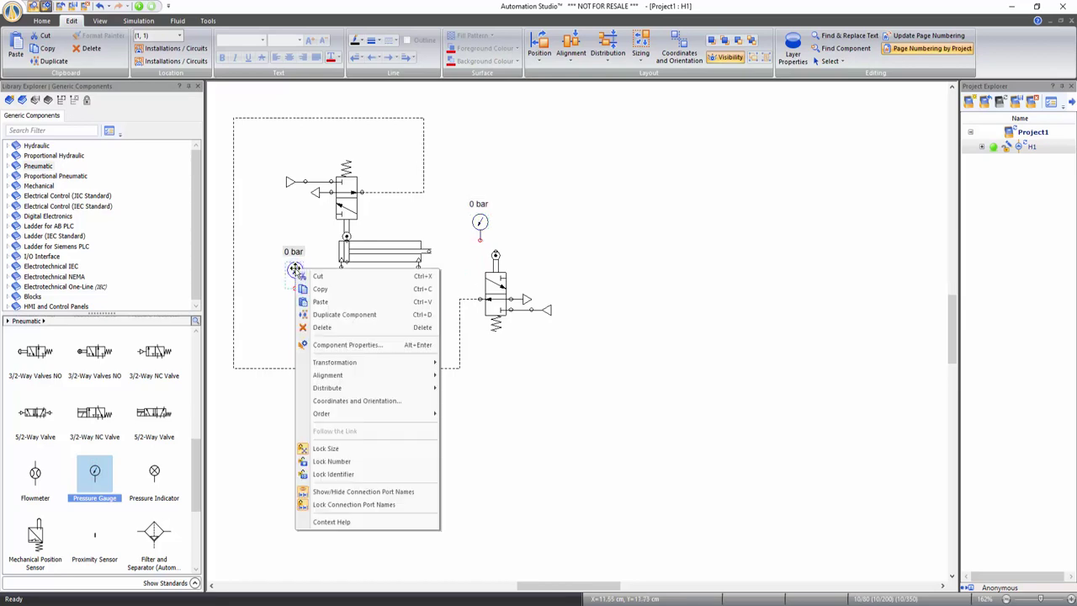
mouse_move(401, 369)
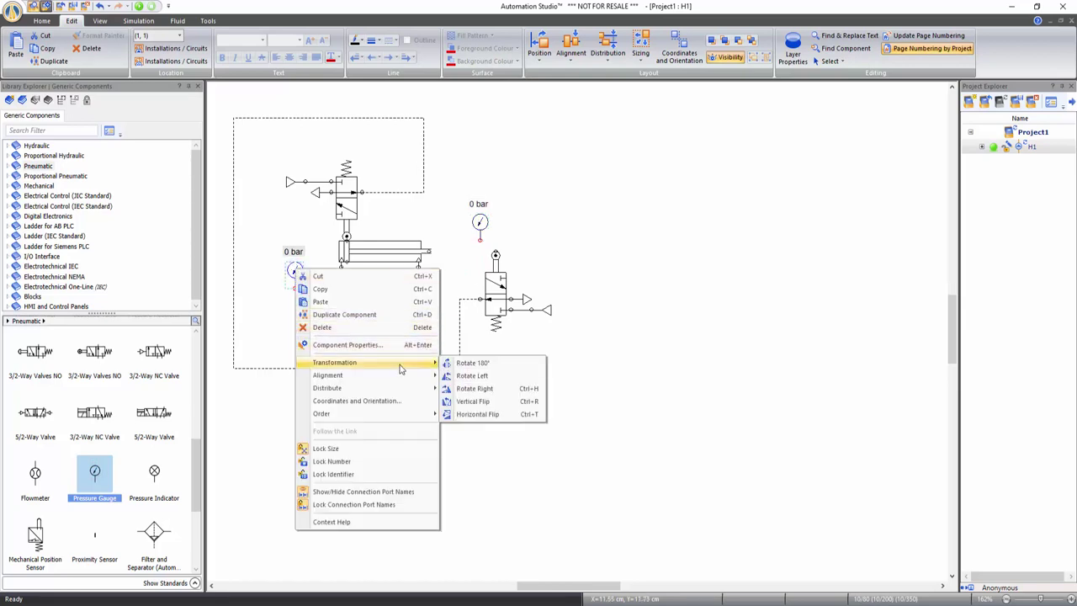
click(486, 379)
drag(287, 303, 333, 287)
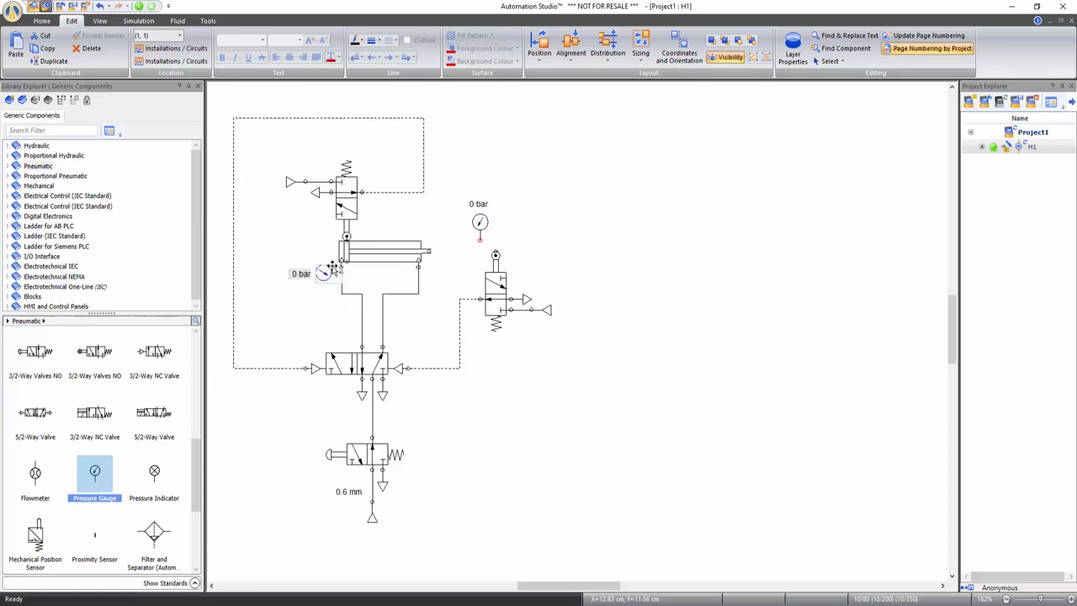
drag(319, 272, 319, 267)
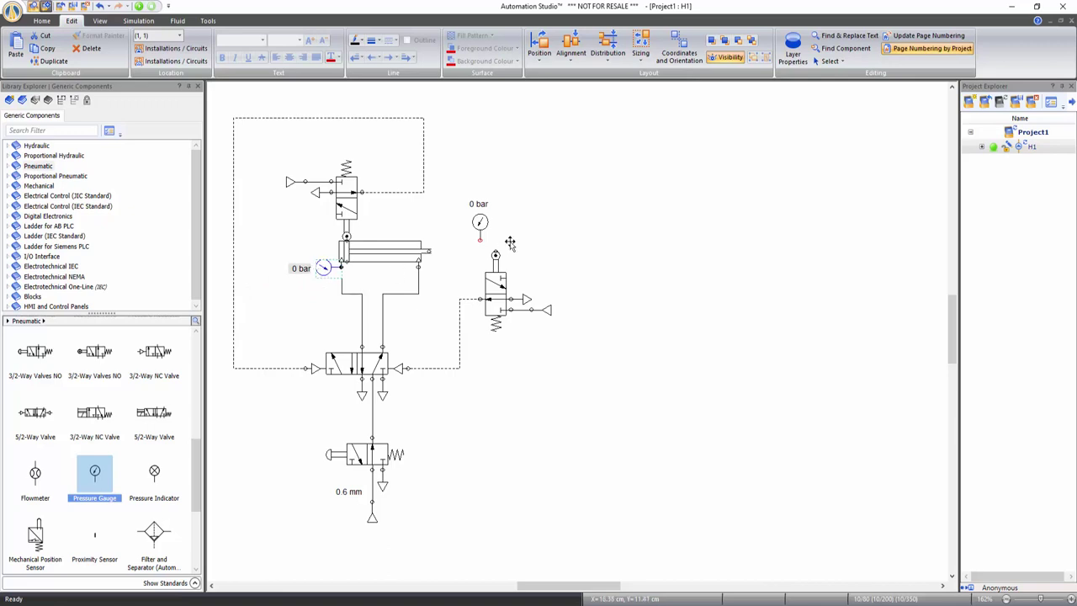
Rotate the second pressure gauge 90° right and attach it to the cylinder's right port
click(481, 223)
right_click(481, 224)
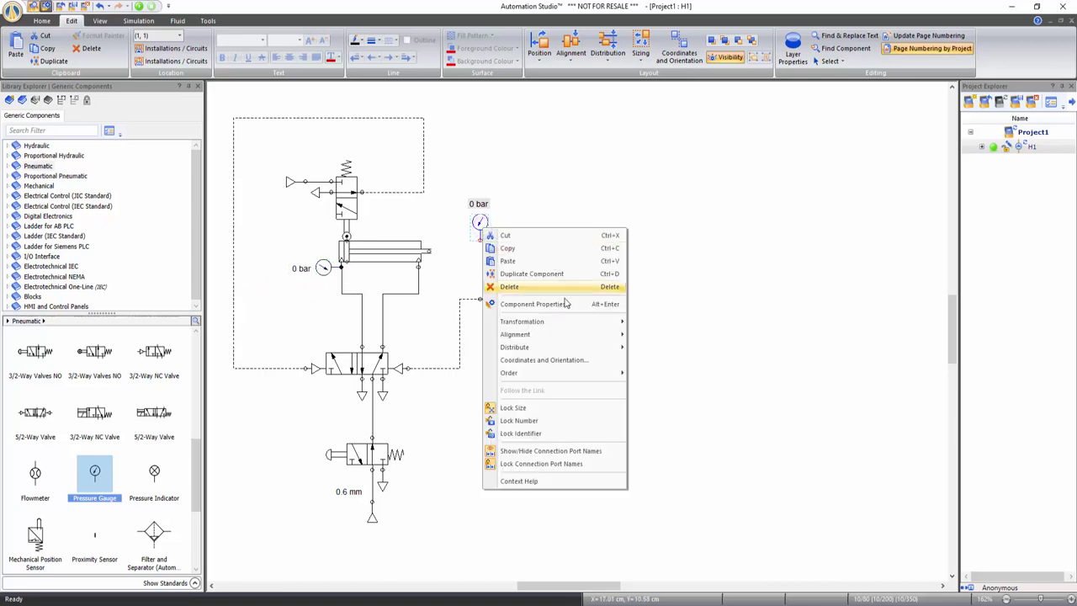
mouse_move(570, 324)
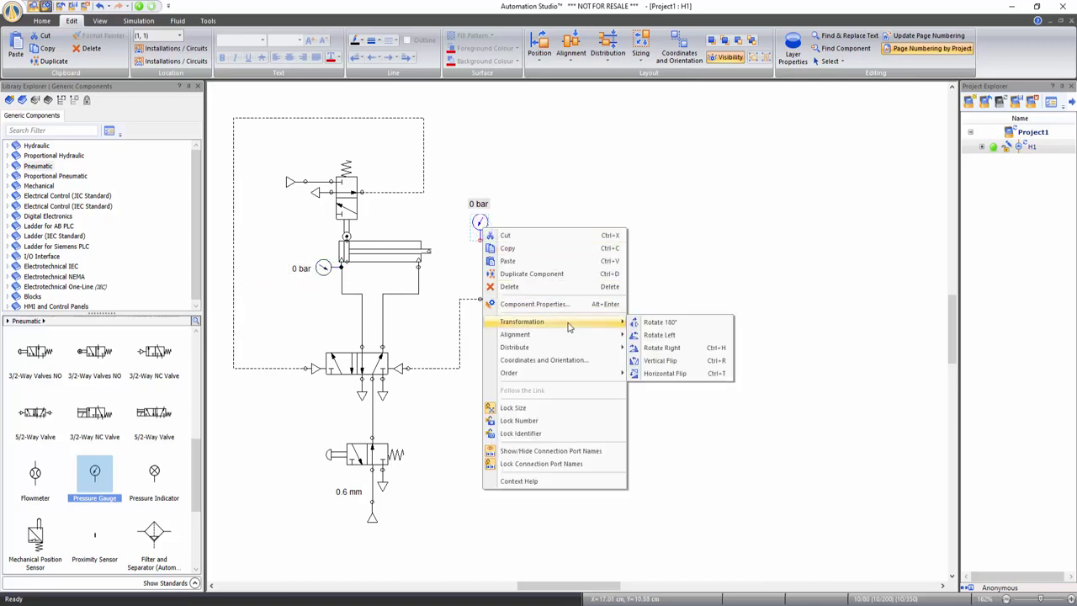
click(664, 348)
drag(481, 223, 436, 266)
click(449, 441)
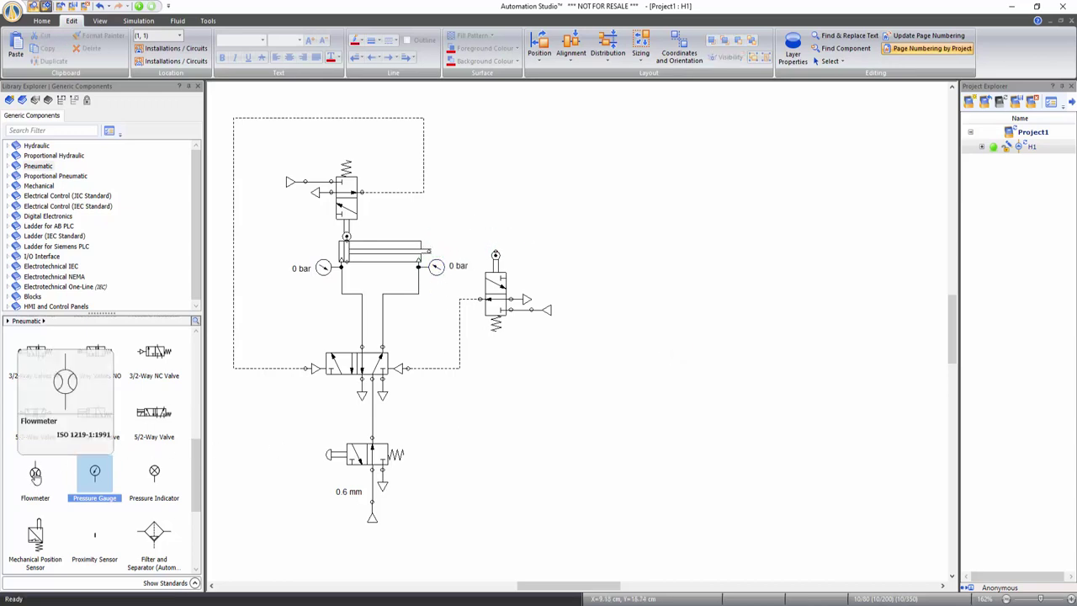
Insert a flowmeter in the supply line between the pushbutton 3/2-way valve and the 5/2-way valve
click(35, 475)
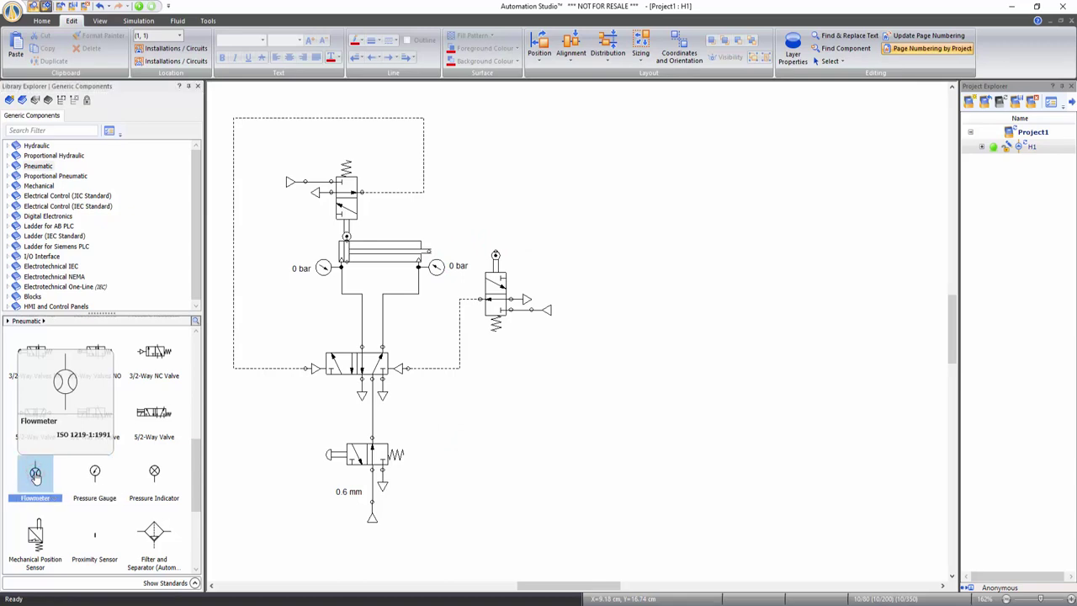
drag(35, 477, 377, 397)
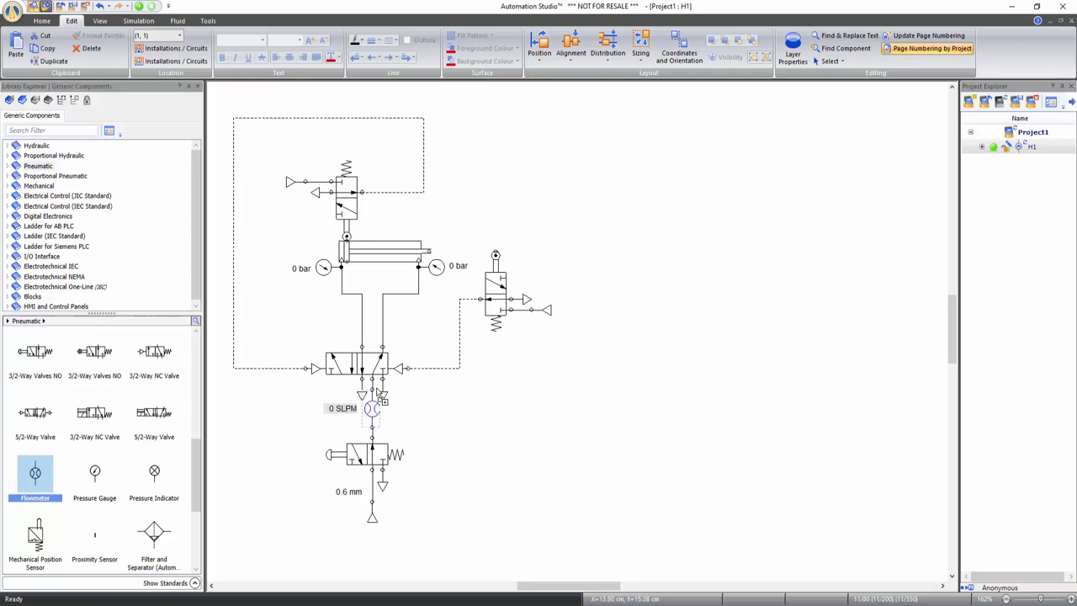
click(463, 414)
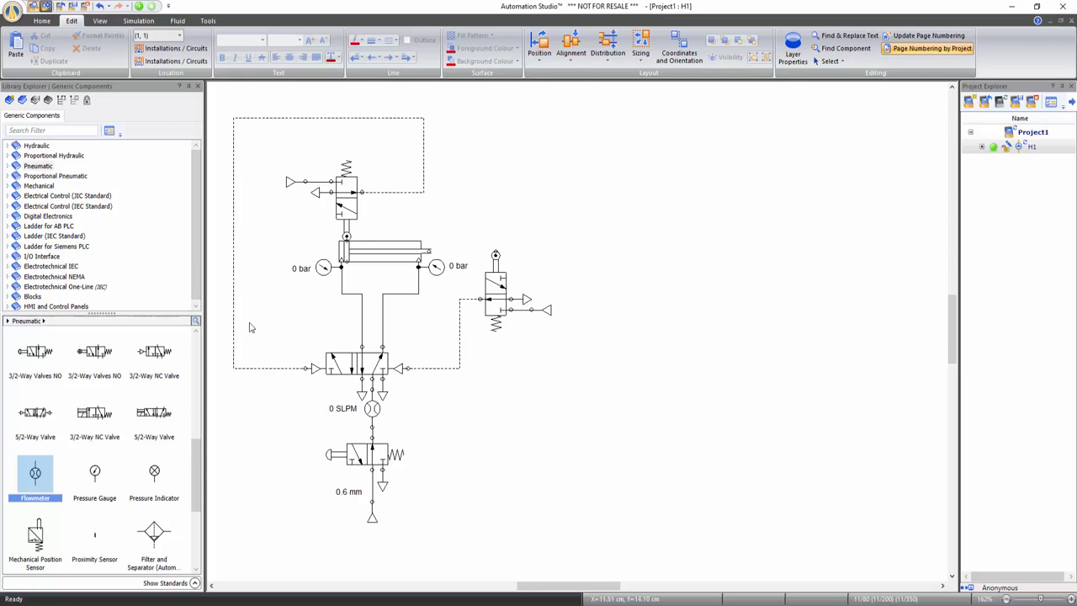
Run the circuit simulation, toggle the pushbutton 3/2-way valve off and on, and stop the simulation
click(137, 21)
click(22, 49)
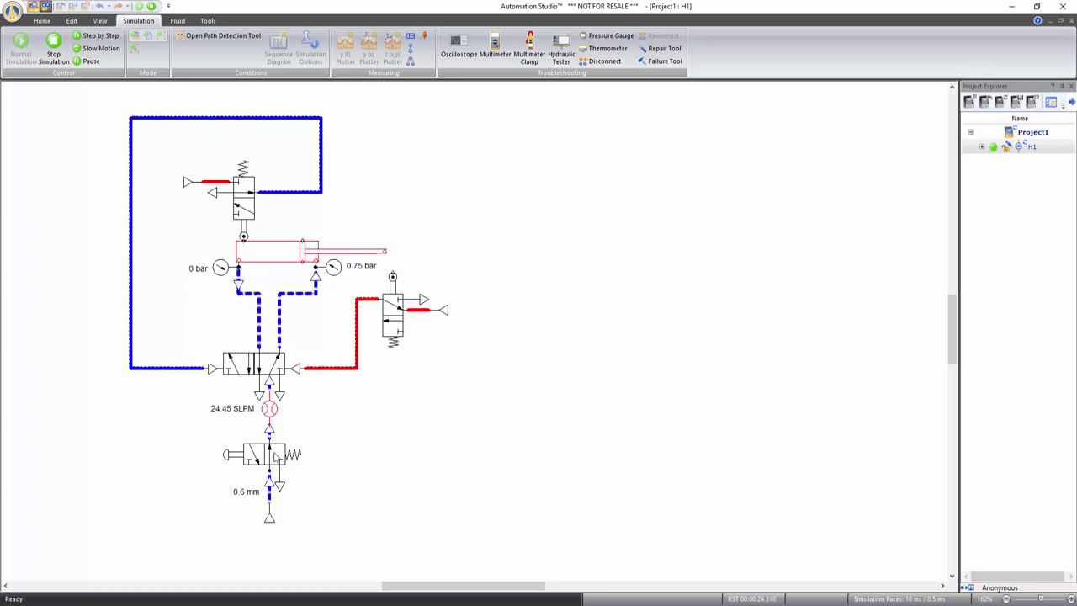
click(229, 460)
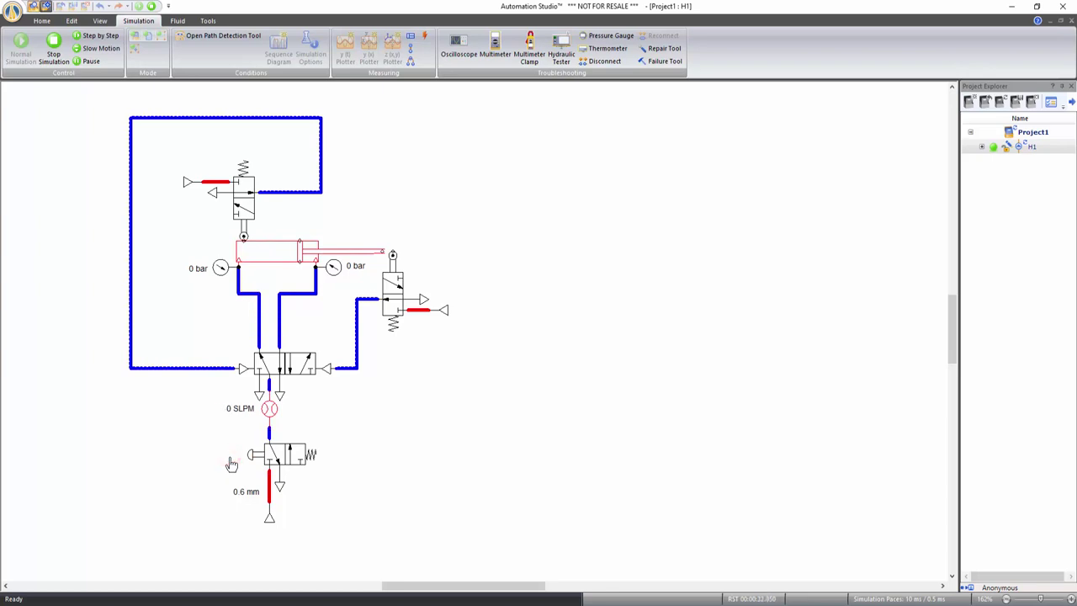
click(232, 463)
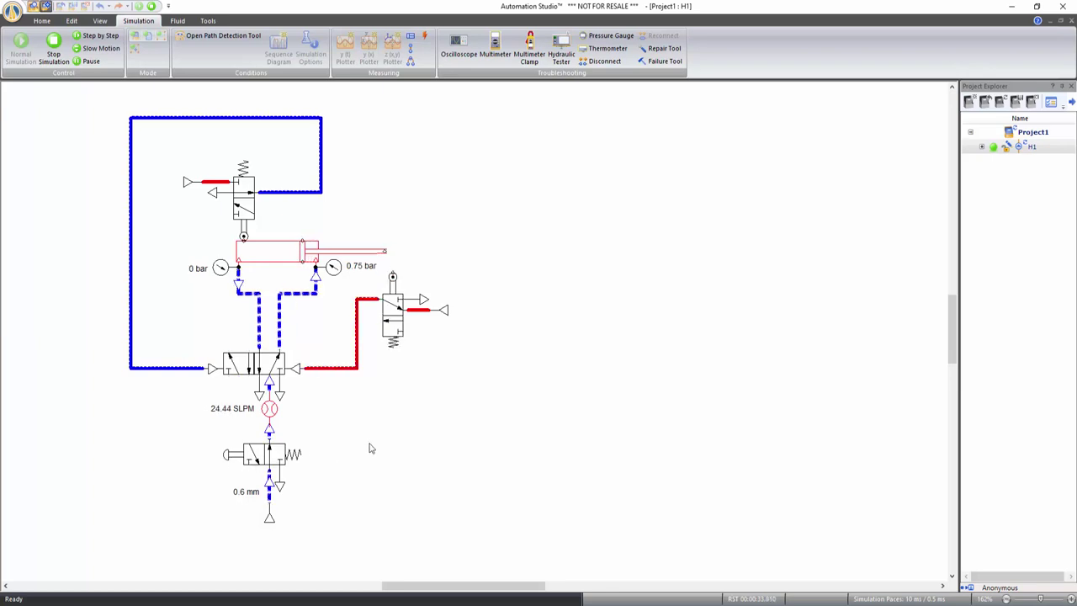
click(53, 57)
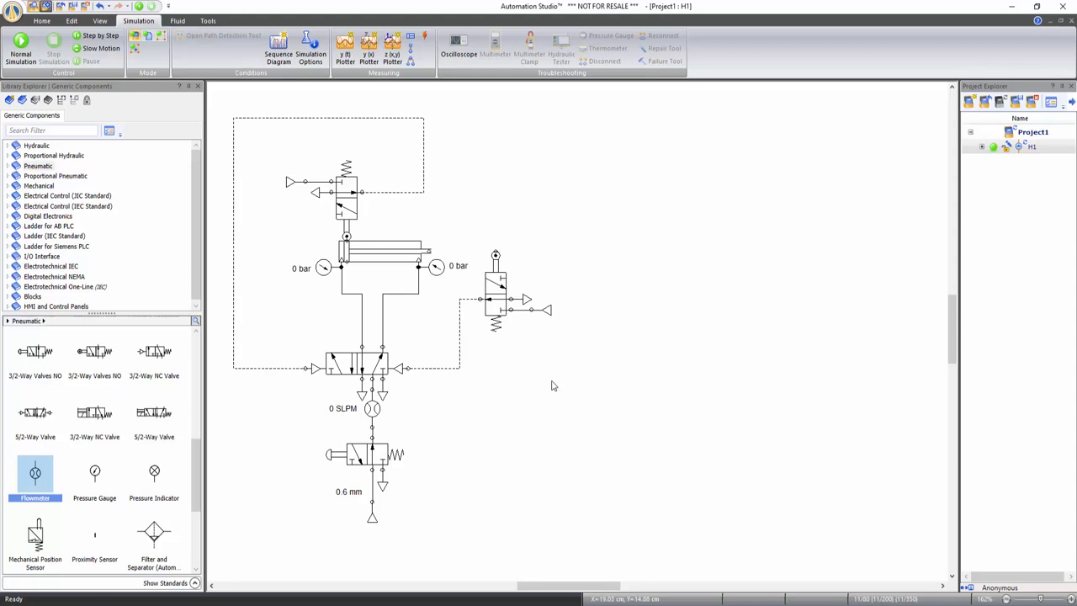
Move the flowmeter out of the supply line and delete it
click(373, 410)
drag(373, 411, 554, 444)
click(578, 444)
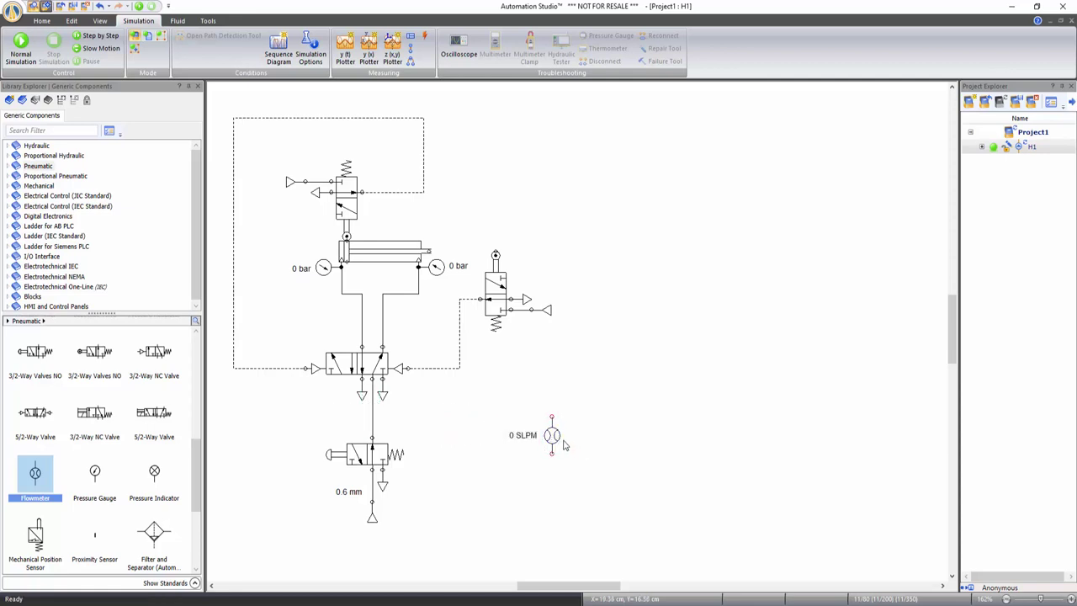
right_click(550, 431)
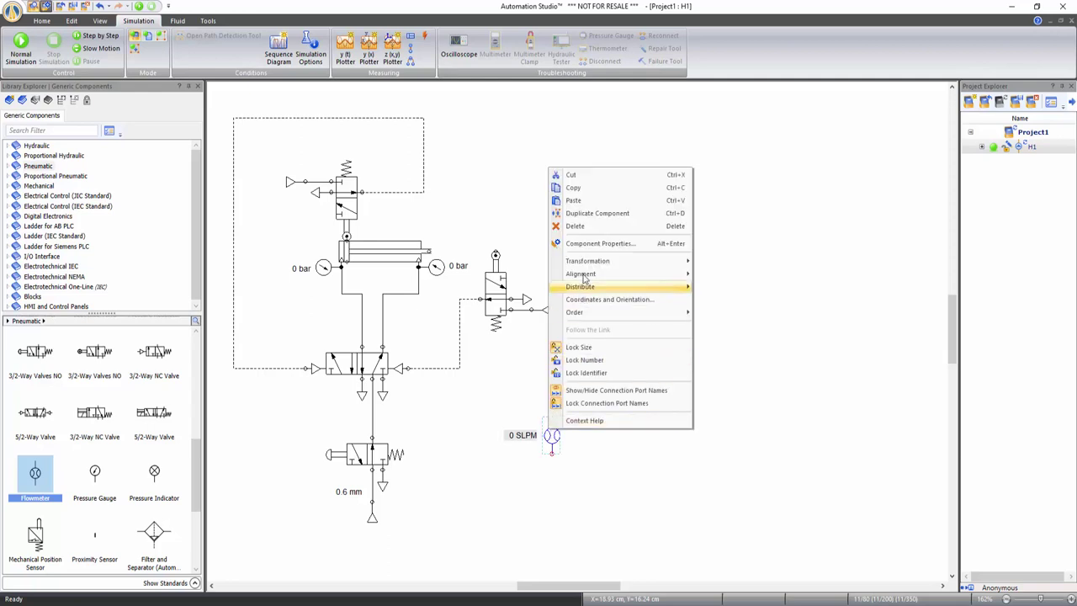
click(583, 231)
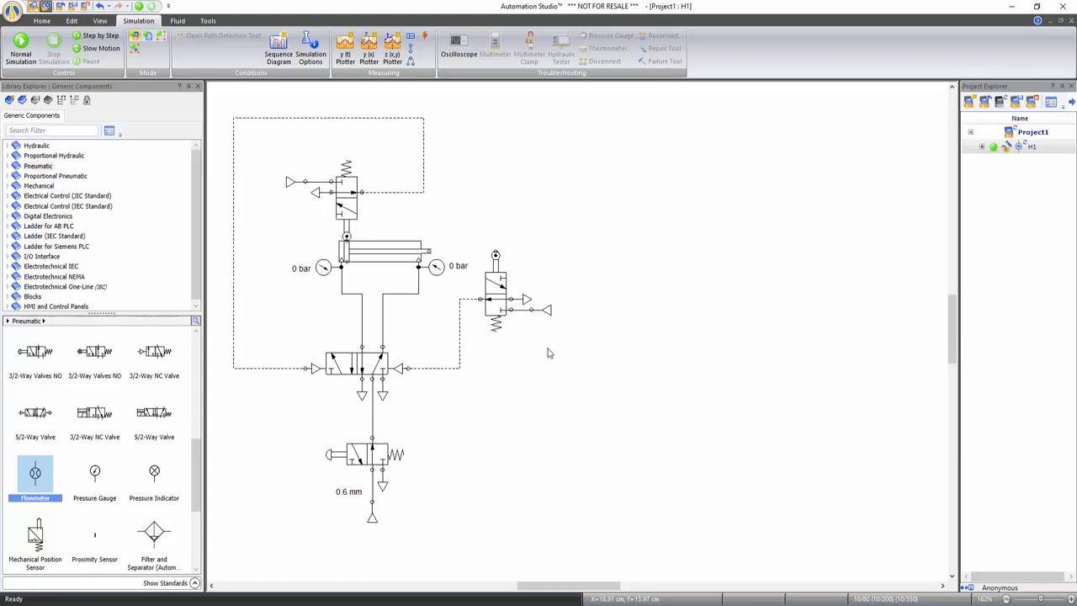
Delete both roller-actuated 3/2-way valves with their supplies, exhausts and pilot lines, along with the two pressure gauges
click(545, 309)
click(495, 308)
click(526, 301)
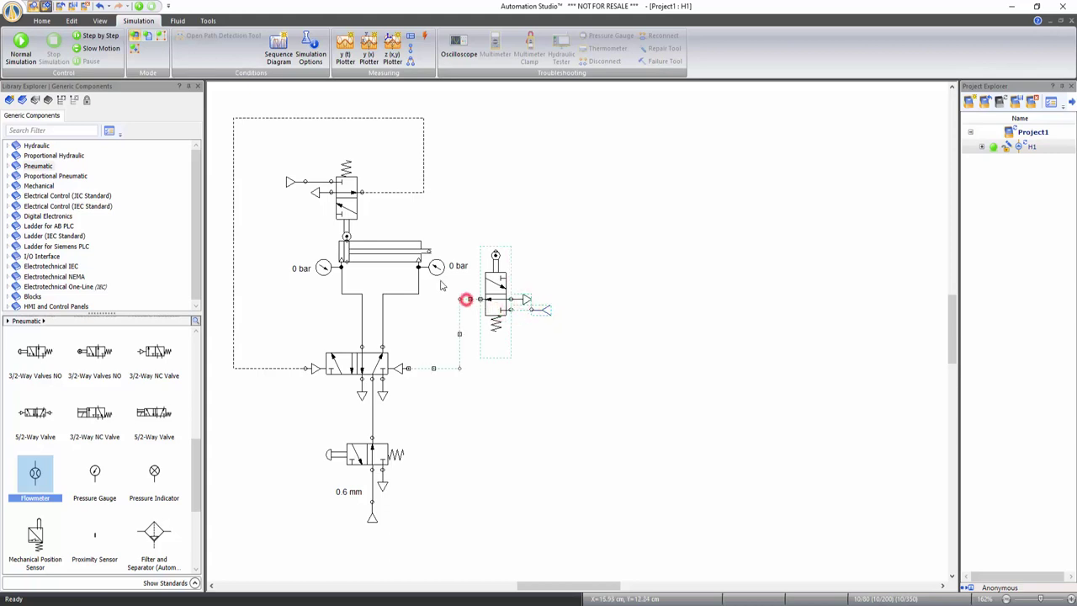
click(396, 194)
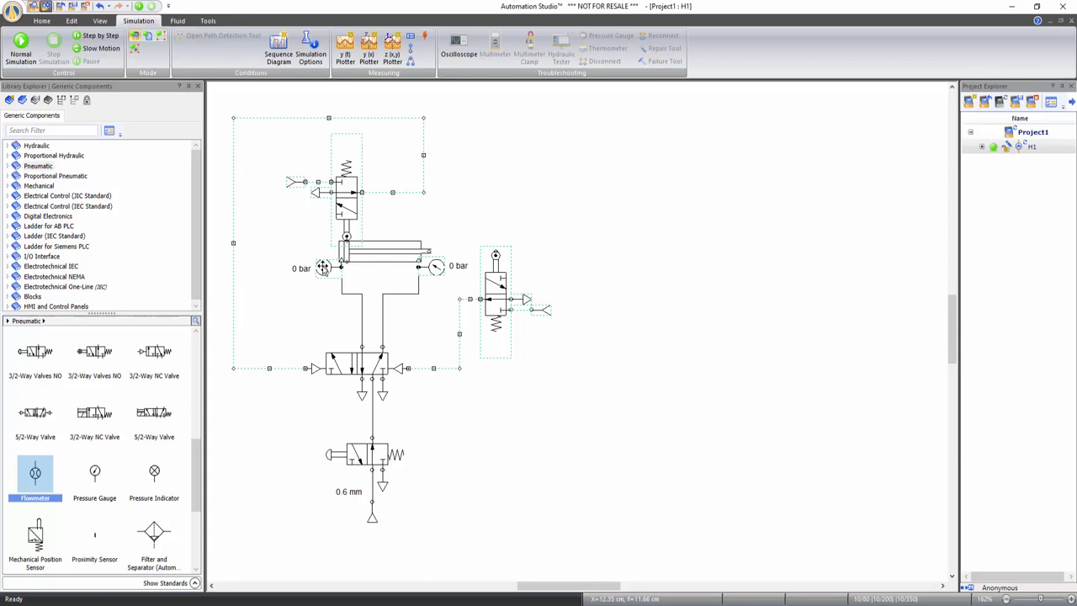
key(Delete)
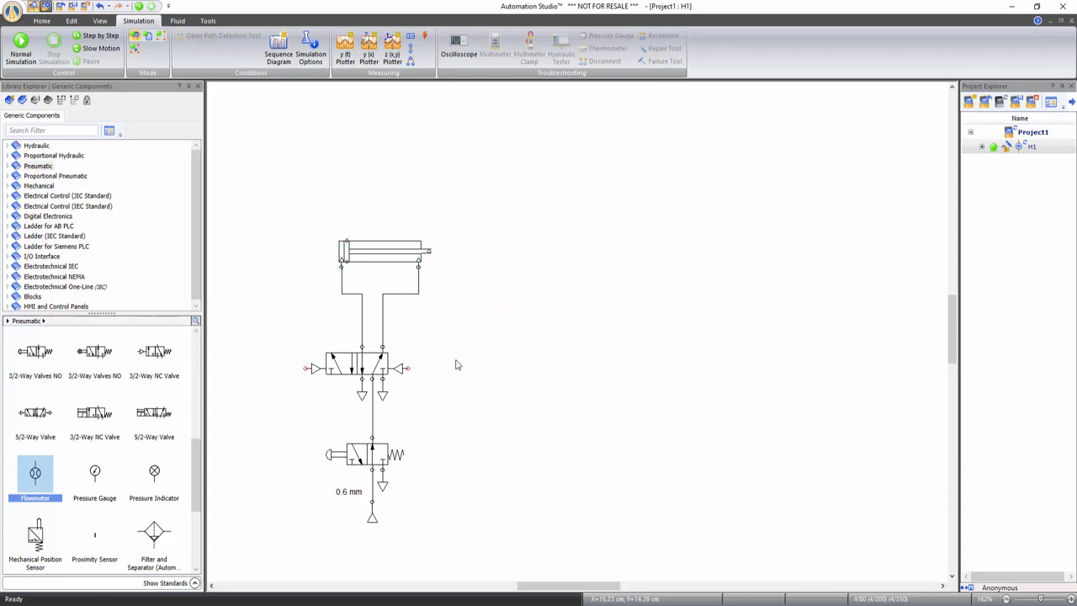
Replace the 5/2-way valve's left pneumatic pilot with a Solenoid, DC/AC command in the valve builder
click(457, 365)
double_click(360, 365)
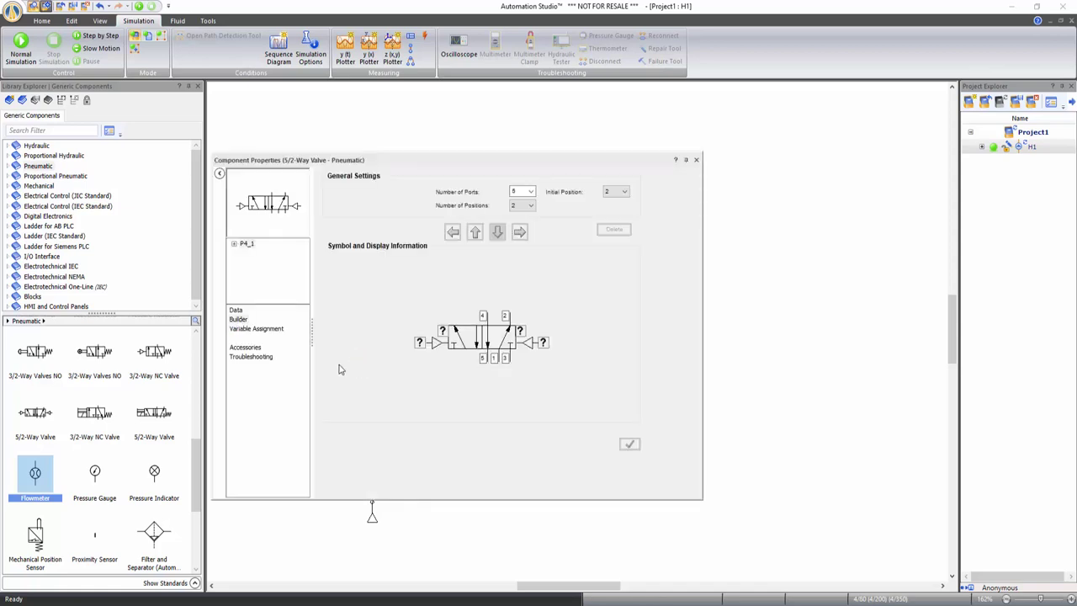
click(239, 320)
click(436, 344)
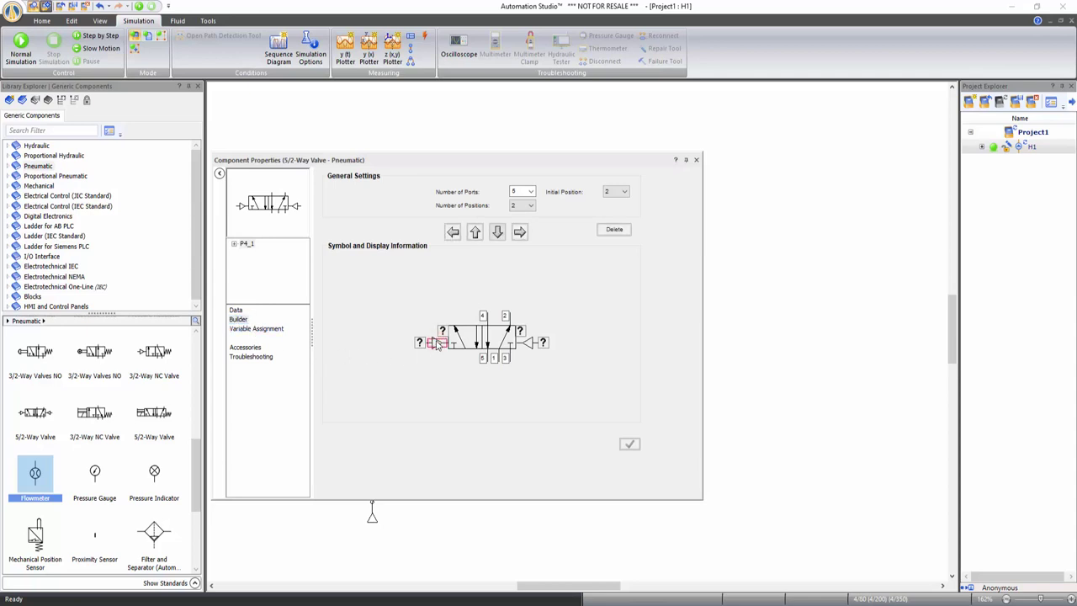
double_click(437, 345)
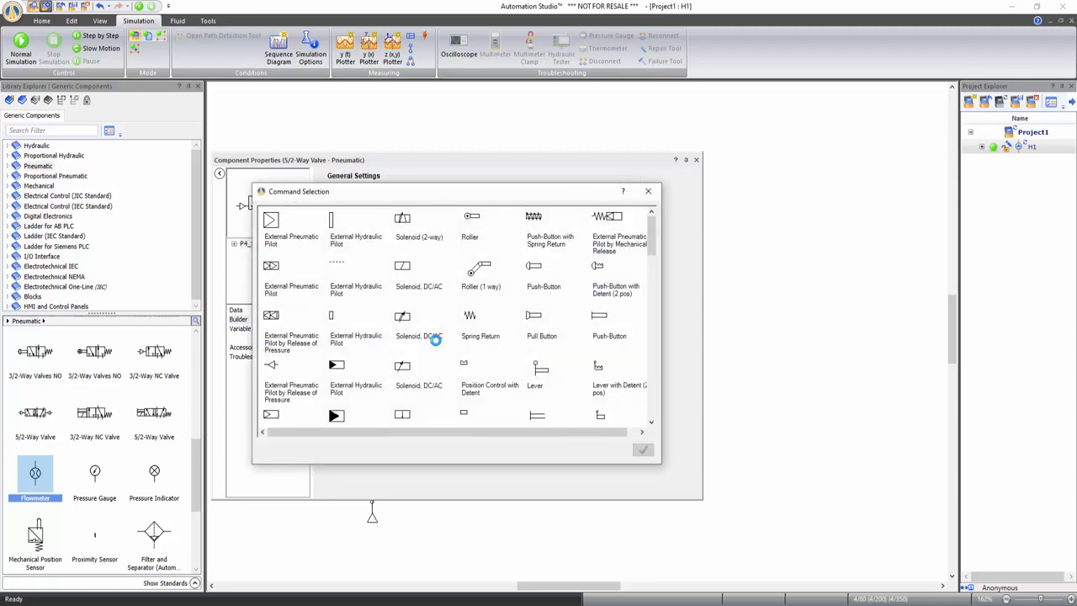
click(404, 268)
click(643, 451)
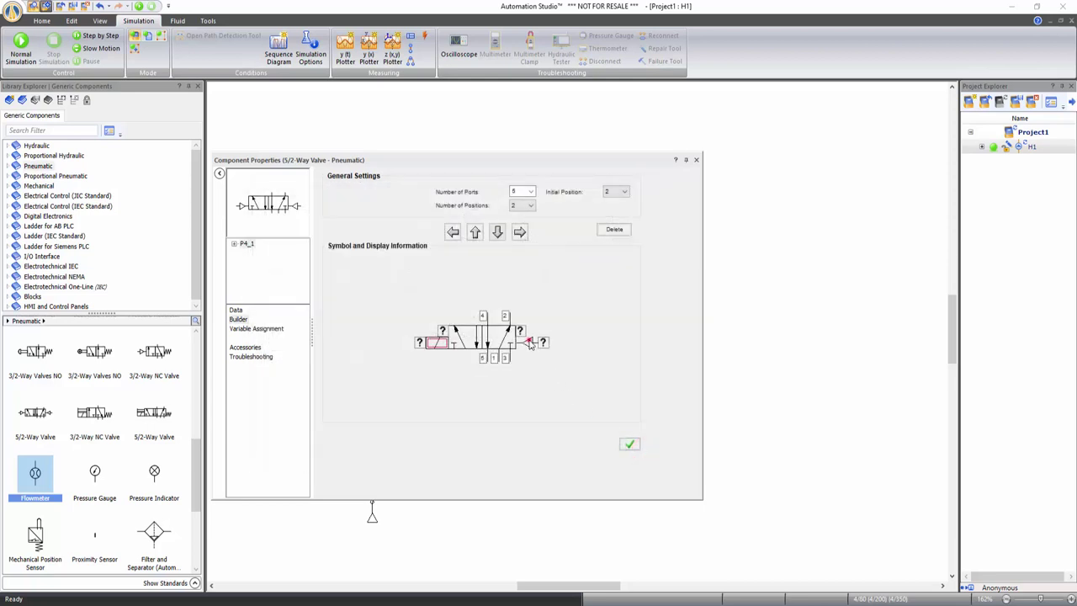
Replace the 5/2-way valve's right pneumatic pilot with a Solenoid, DC/AC command and apply the new valve configuration
click(528, 342)
double_click(530, 344)
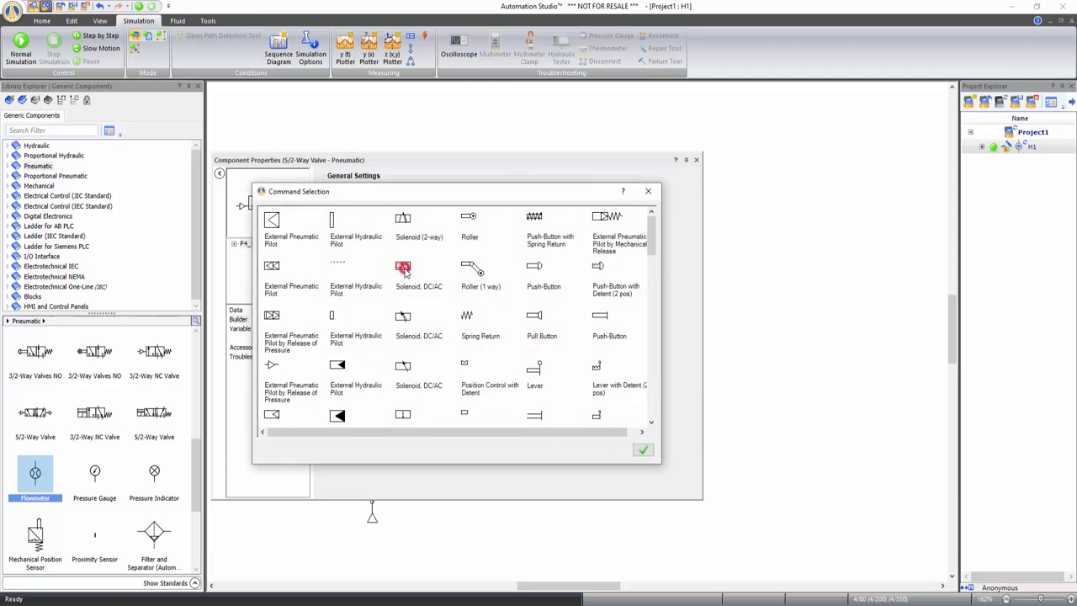
click(643, 452)
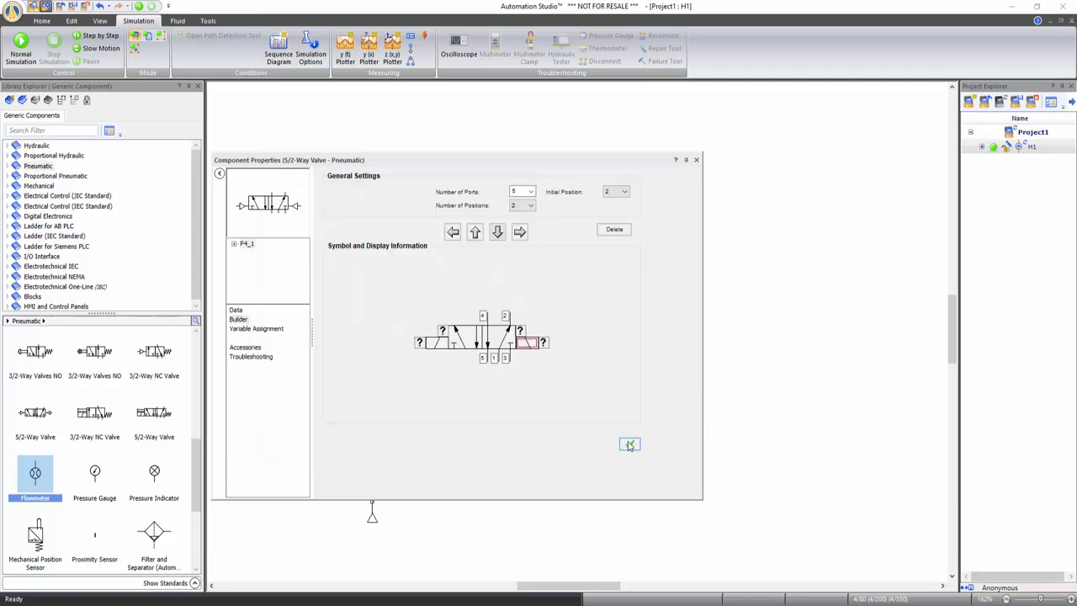
click(630, 445)
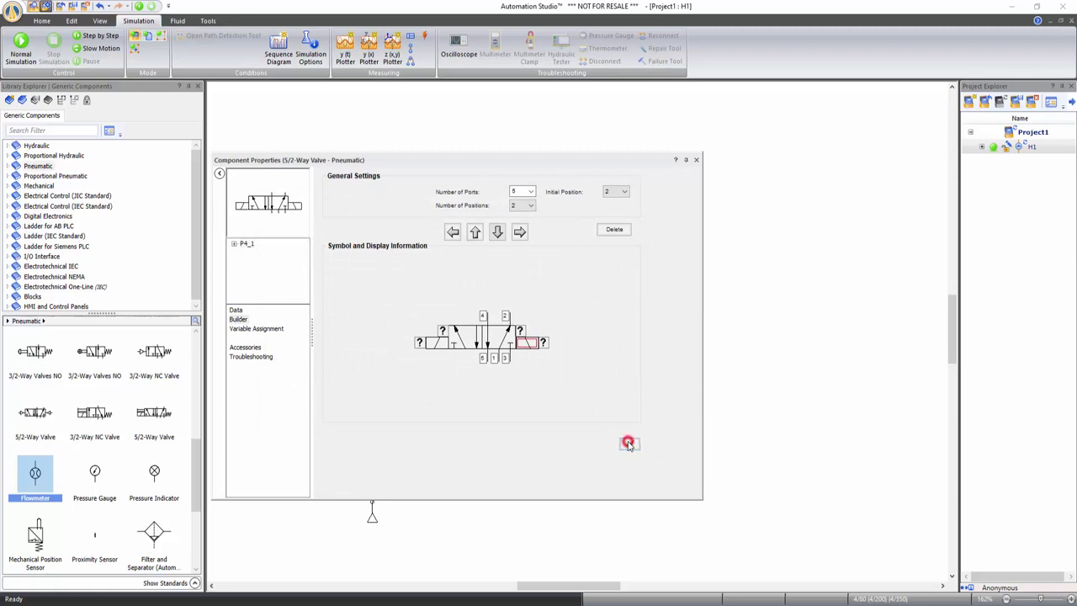
click(698, 161)
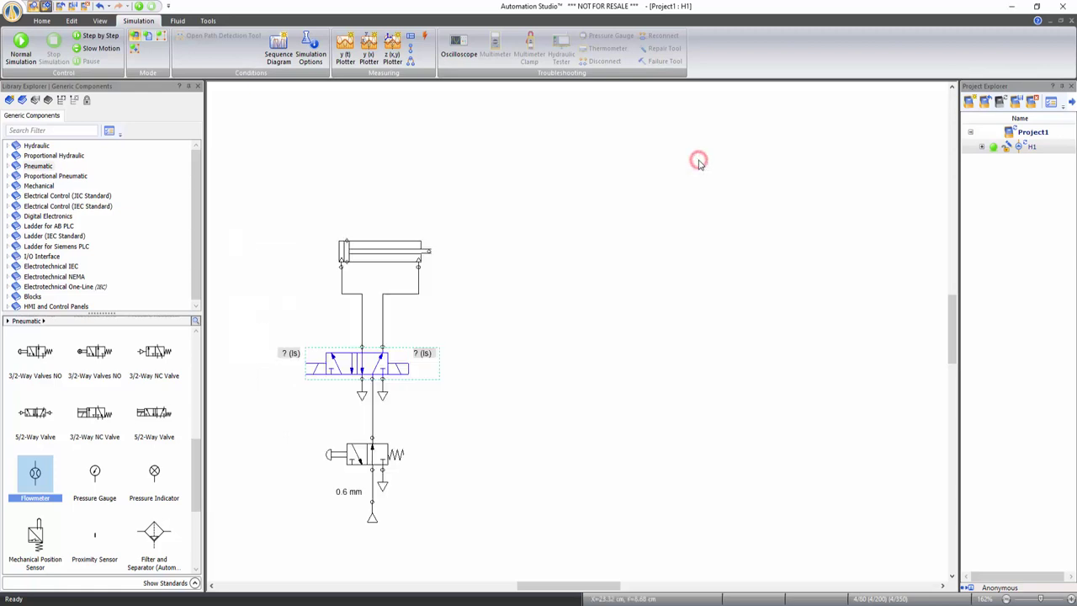
click(587, 297)
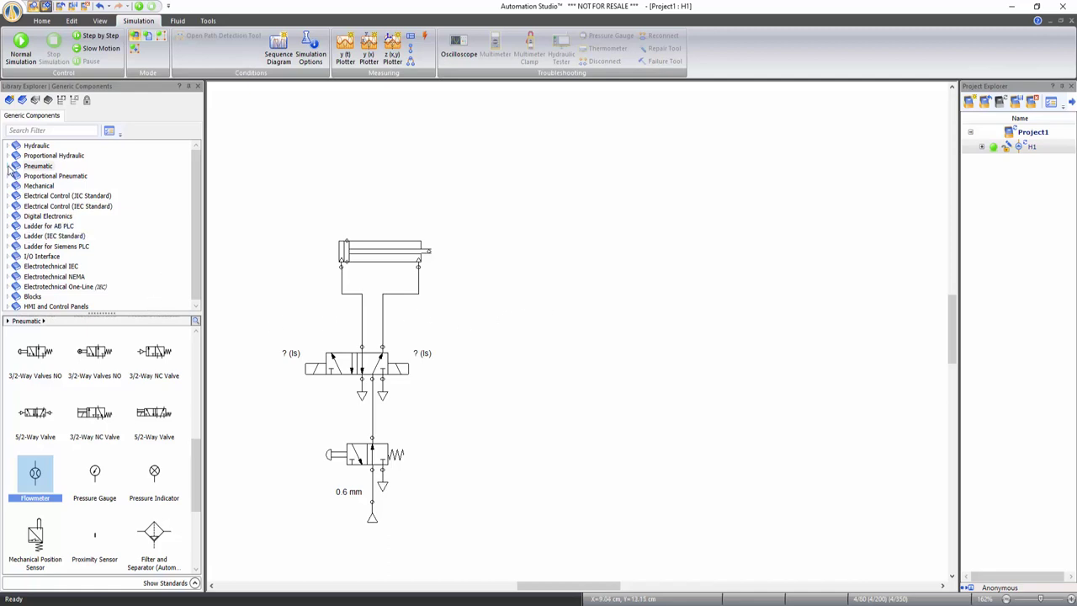
Place a bidirectional sensor reference from the pneumatic sensors above the cylinder's left end with the alias A0
click(8, 167)
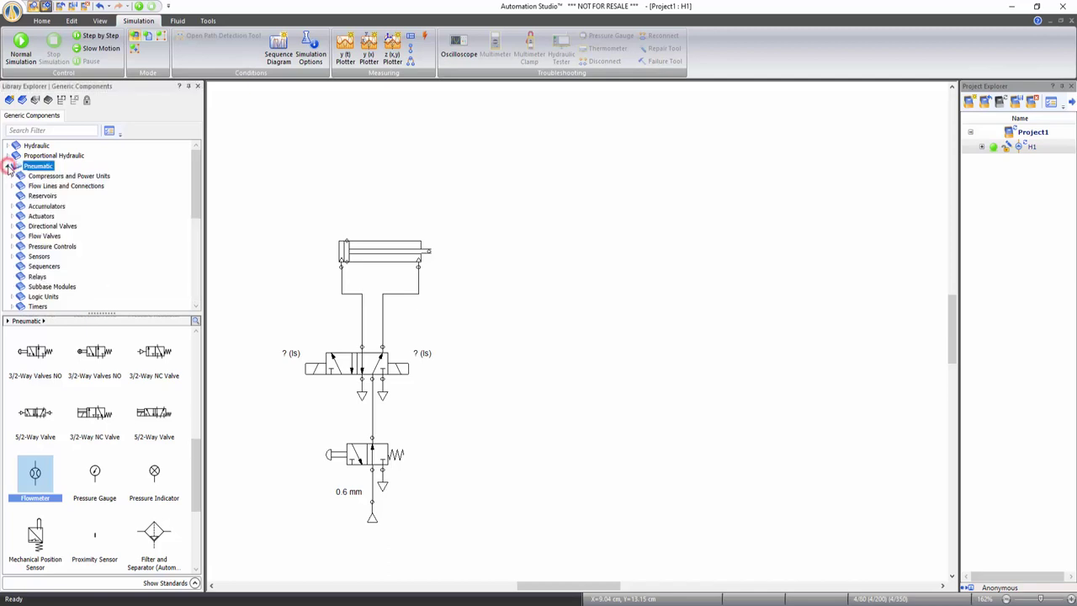
click(39, 258)
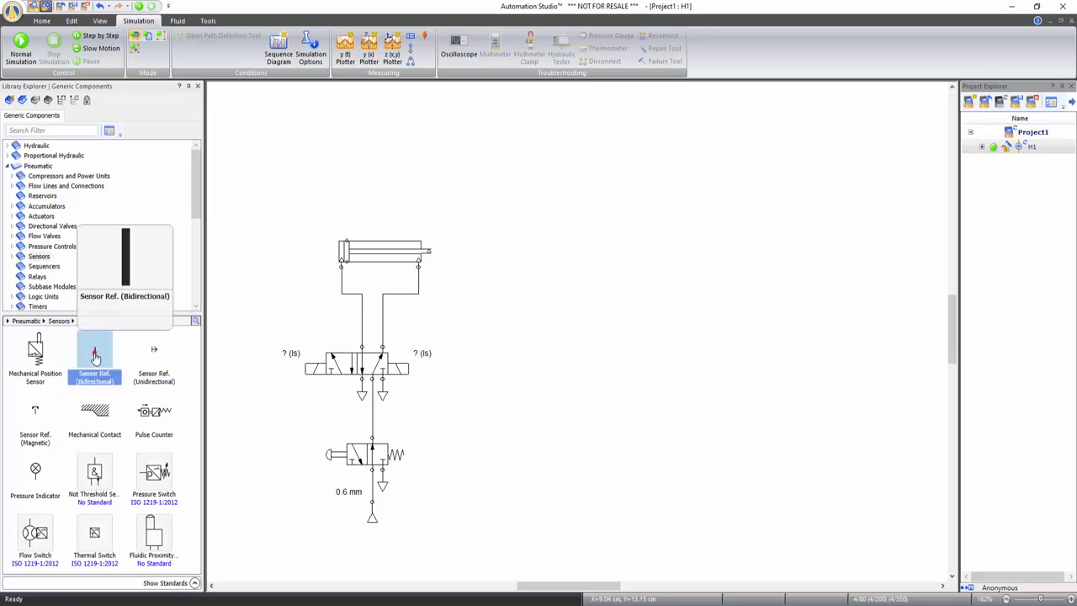
drag(96, 358, 357, 200)
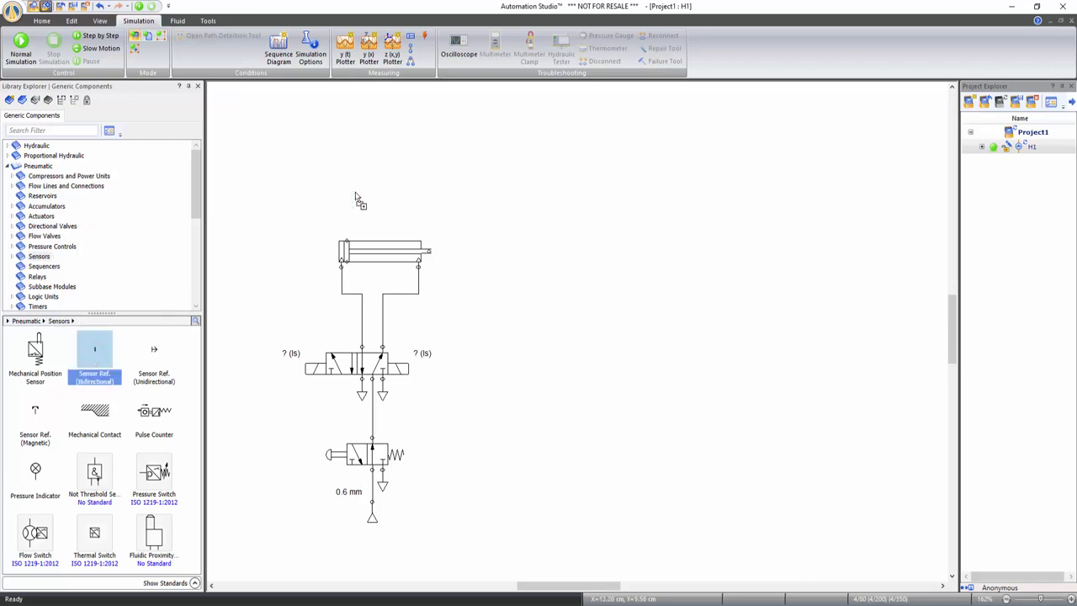
text(A0)
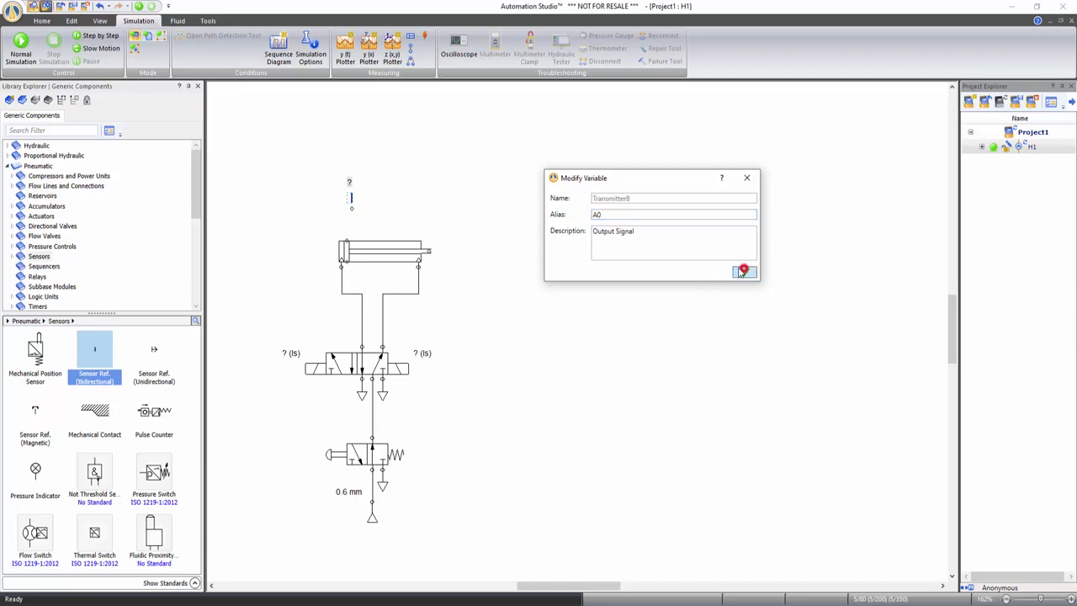
click(745, 272)
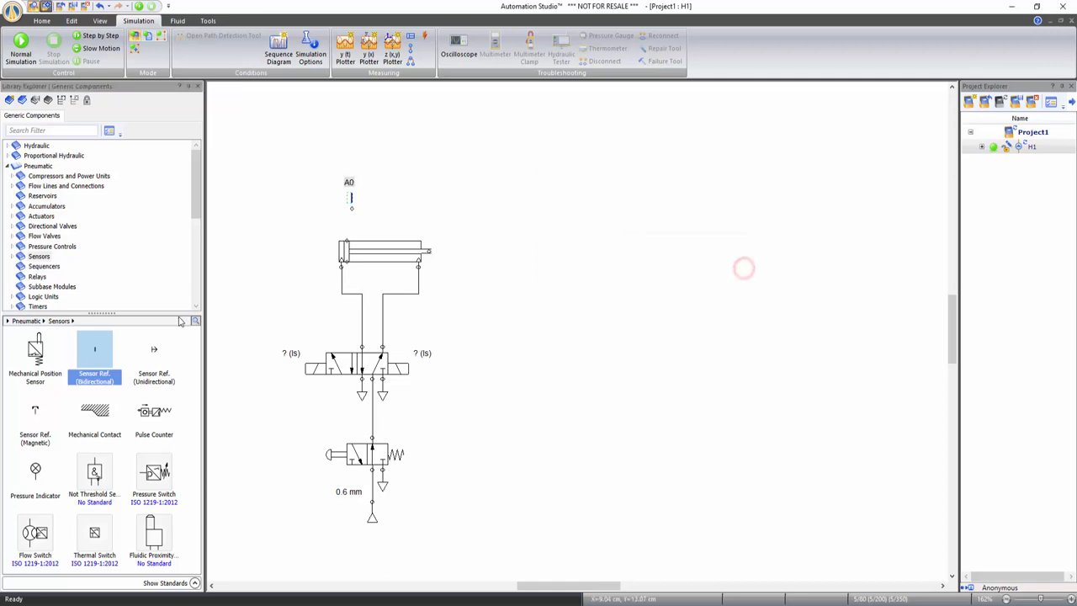
Place a second bidirectional sensor reference above the cylinder's right end with the alias A1
drag(99, 348, 418, 202)
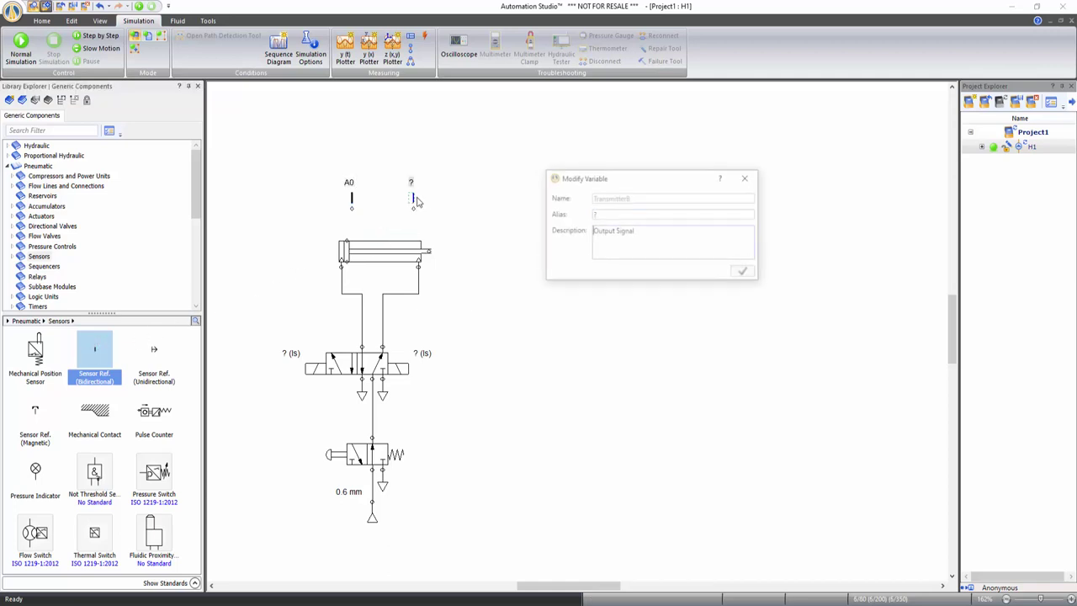
text(A)
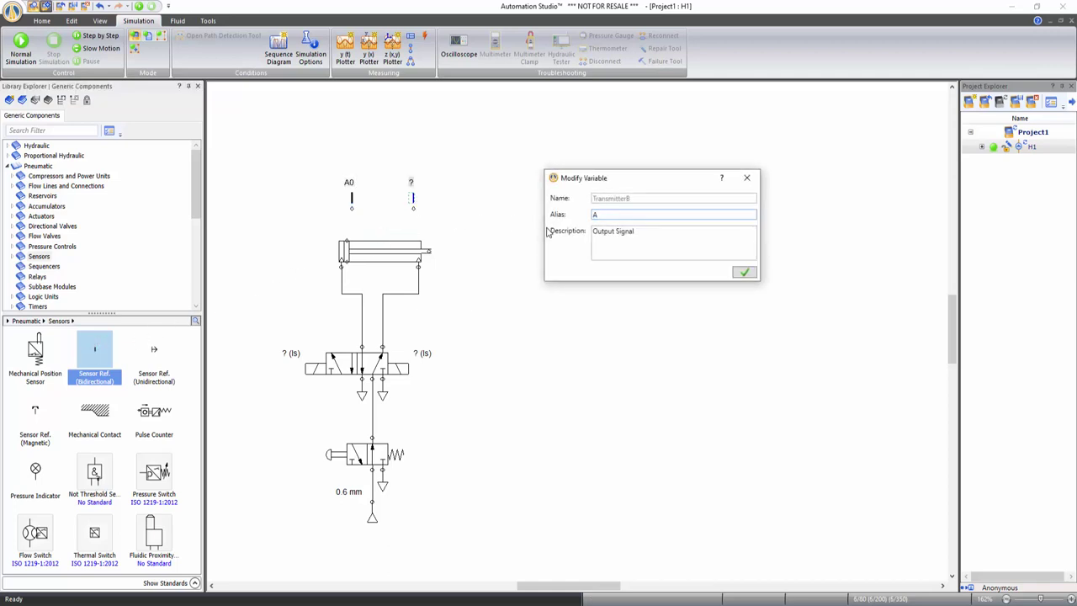
text(1)
click(745, 273)
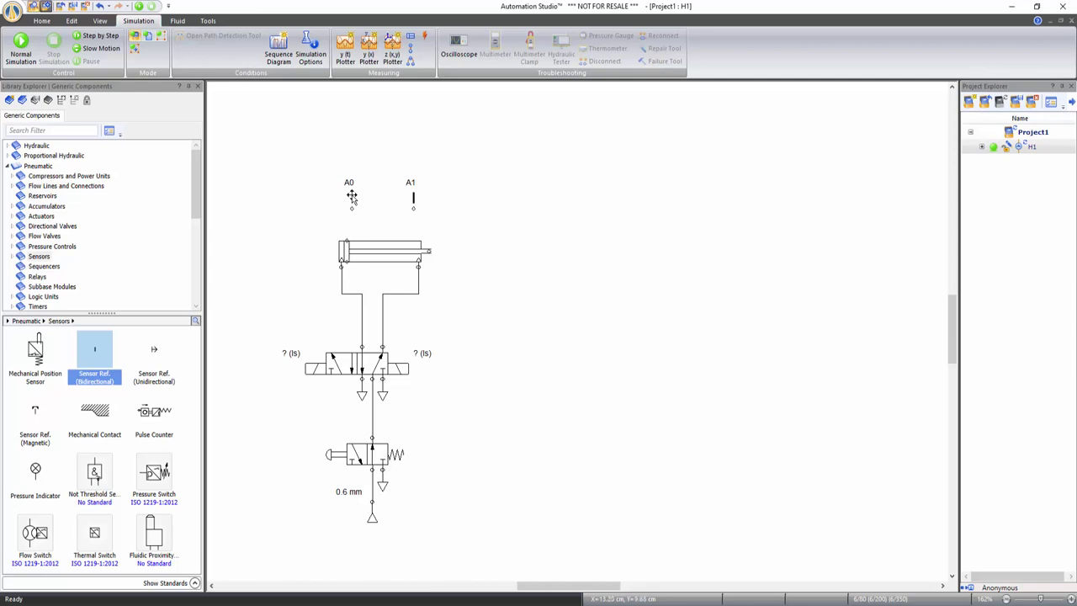
Attach sensor A0 to the cylinder at the retracted piston position and set the cylinder's extension to 100 %
drag(352, 199, 346, 229)
click(365, 224)
double_click(373, 264)
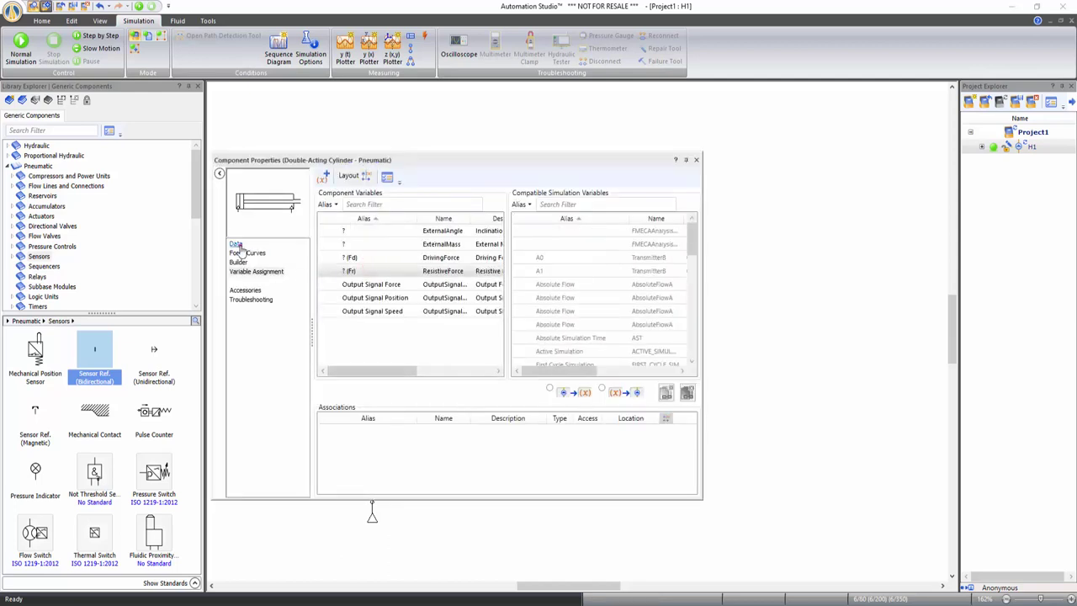
click(238, 245)
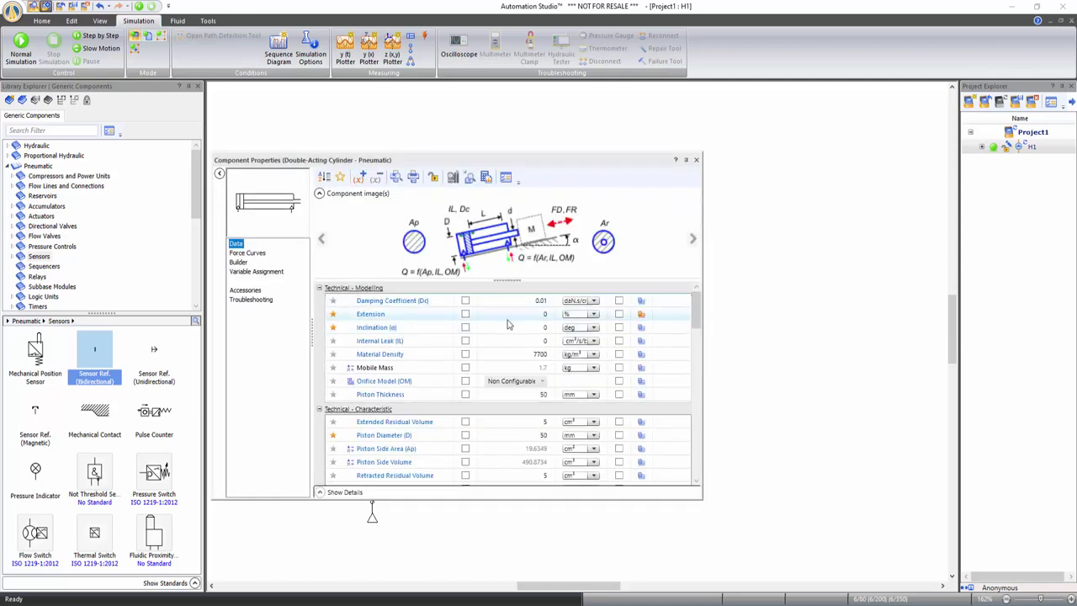
click(520, 314)
click(696, 160)
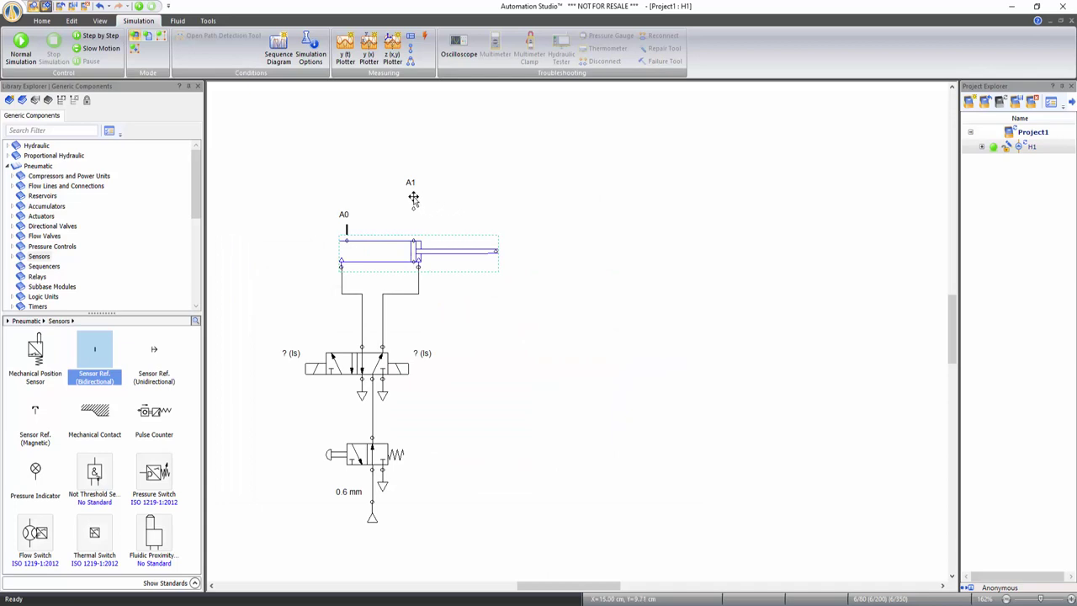
Attach sensor A1 to the cylinder at the extended piston position and set the cylinder's extension to 0 %
drag(413, 198, 413, 230)
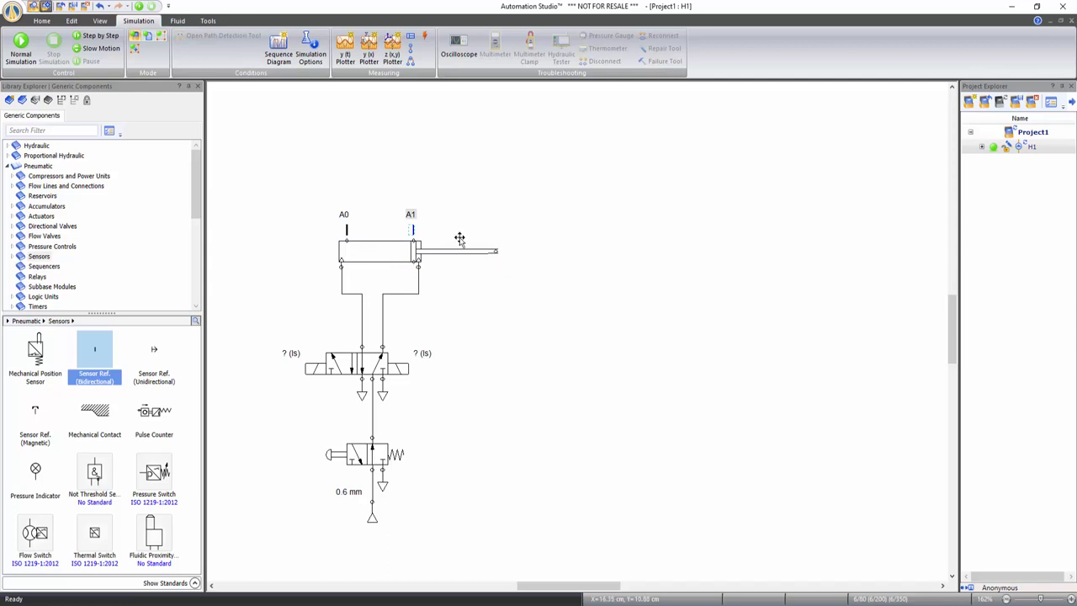
click(457, 236)
double_click(389, 257)
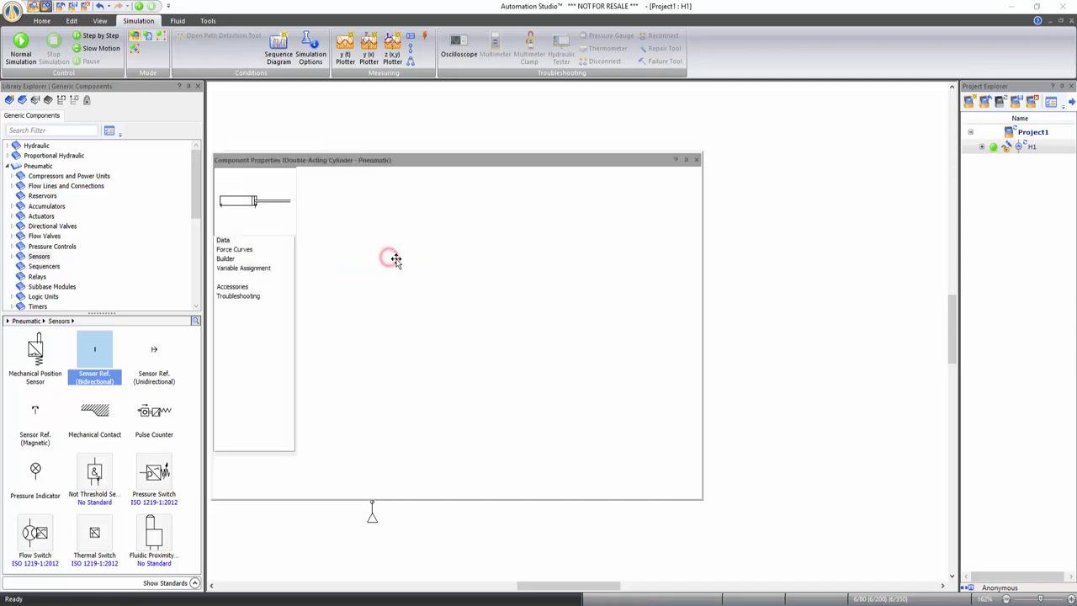
click(524, 313)
click(523, 314)
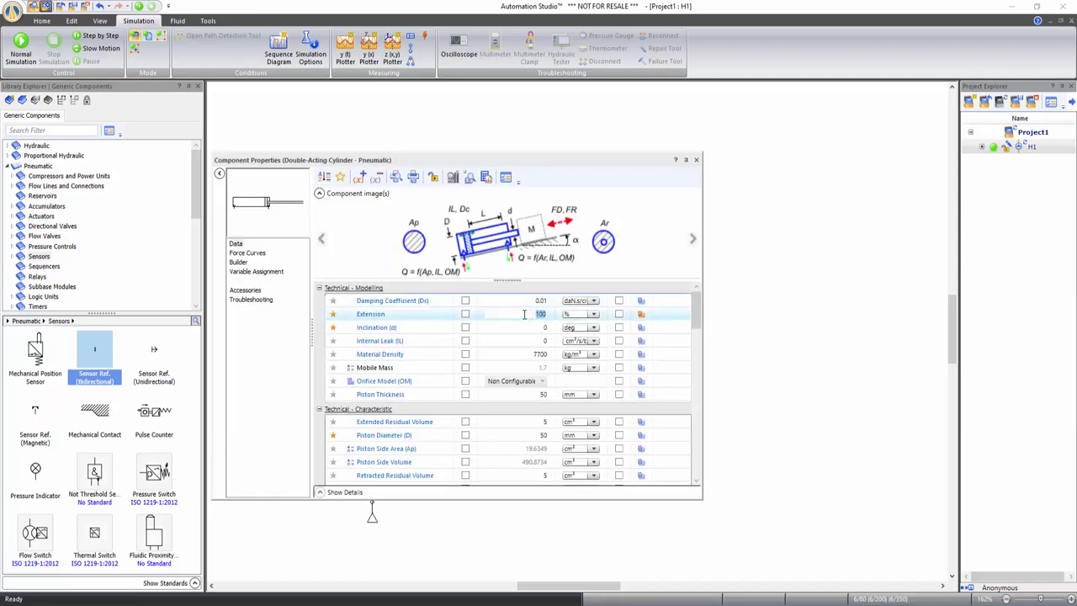
click(697, 159)
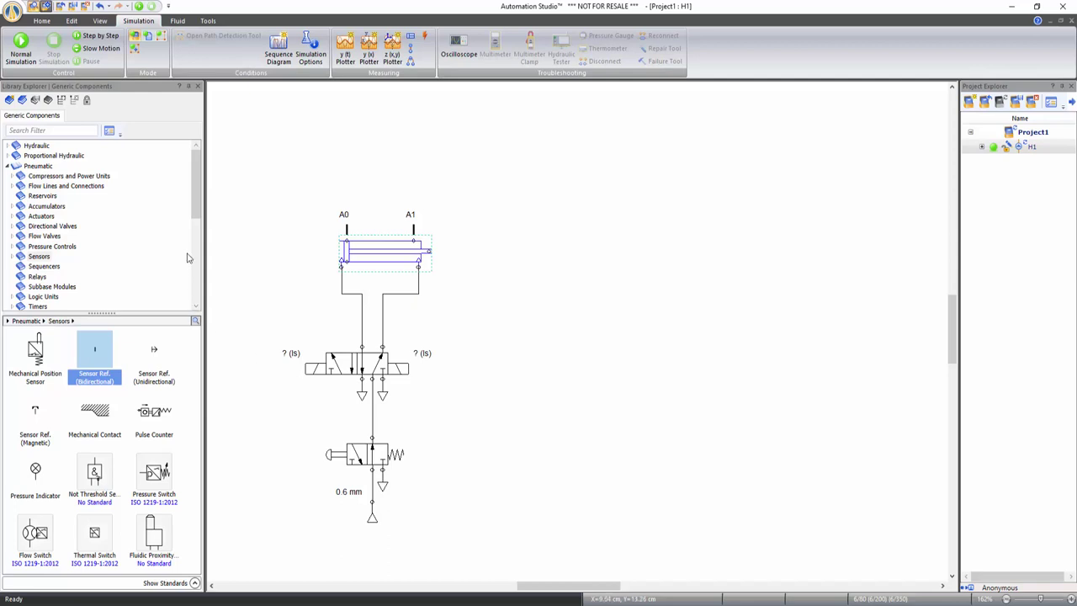
Place a 24-volt power supply and a 0-volt common from the JIC electrical power sources, spaced apart beside the pneumatic circuit
drag(198, 211, 195, 292)
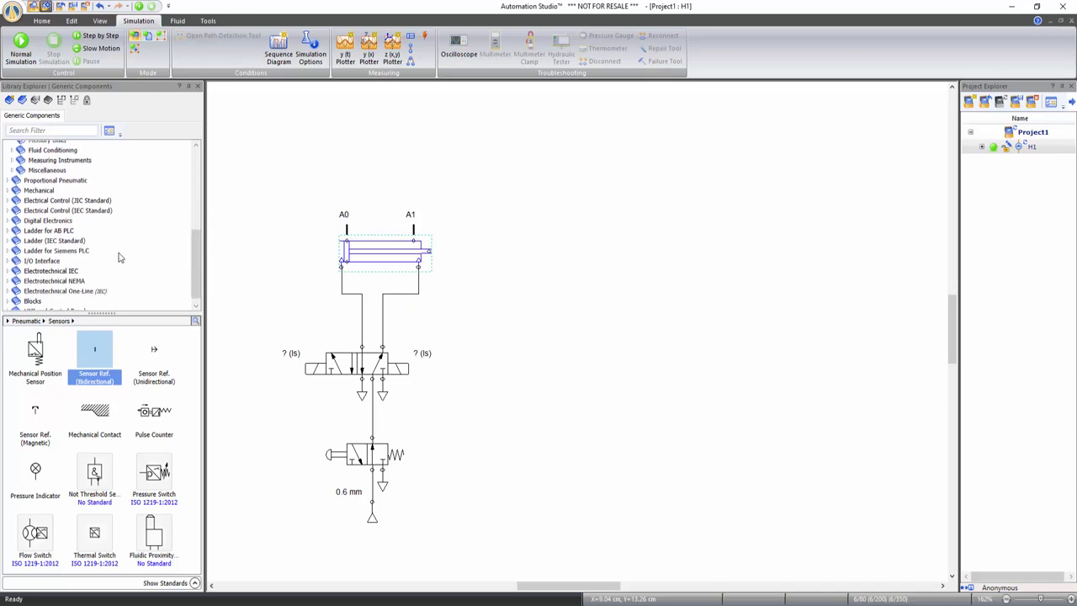
click(84, 203)
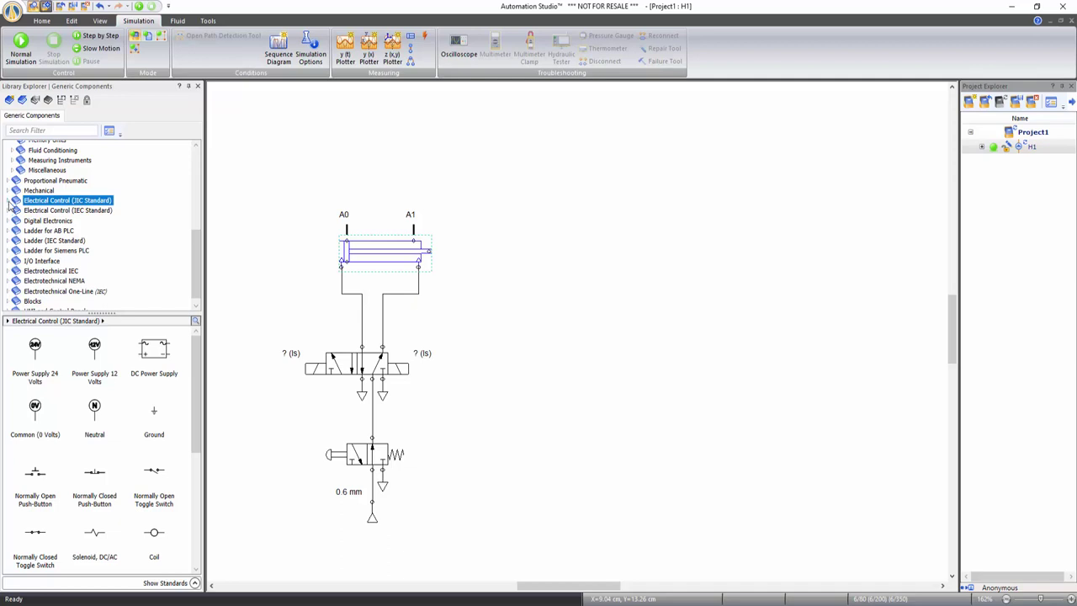
click(10, 202)
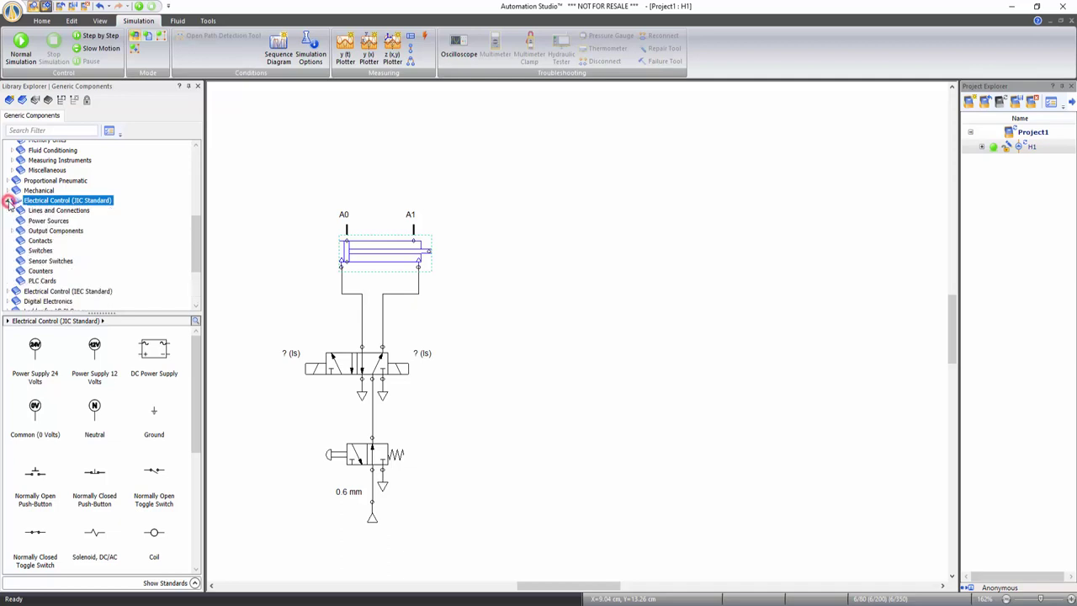
click(50, 223)
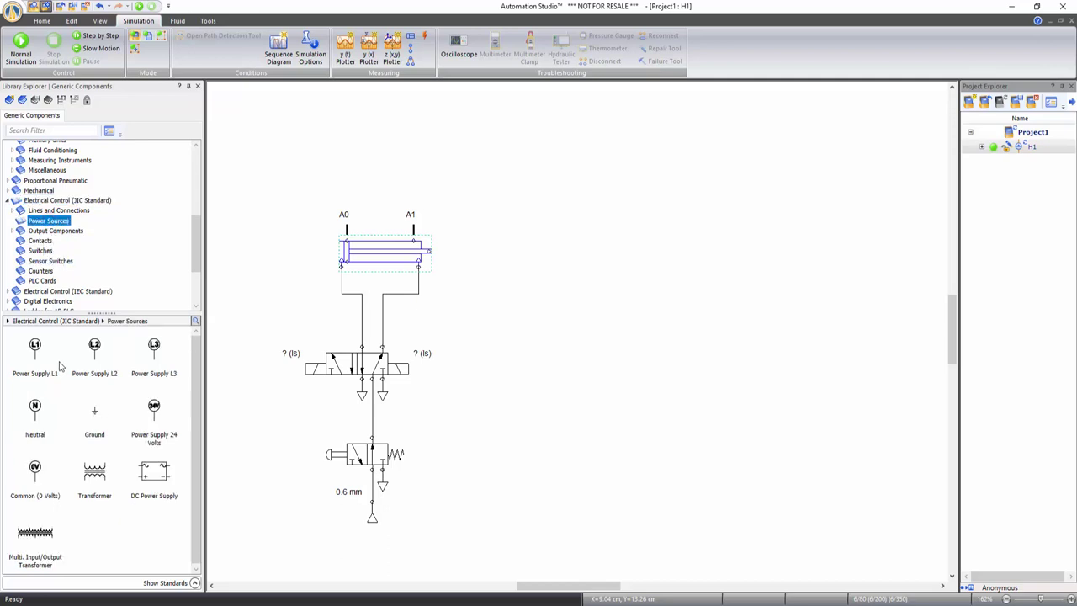
drag(157, 412, 555, 289)
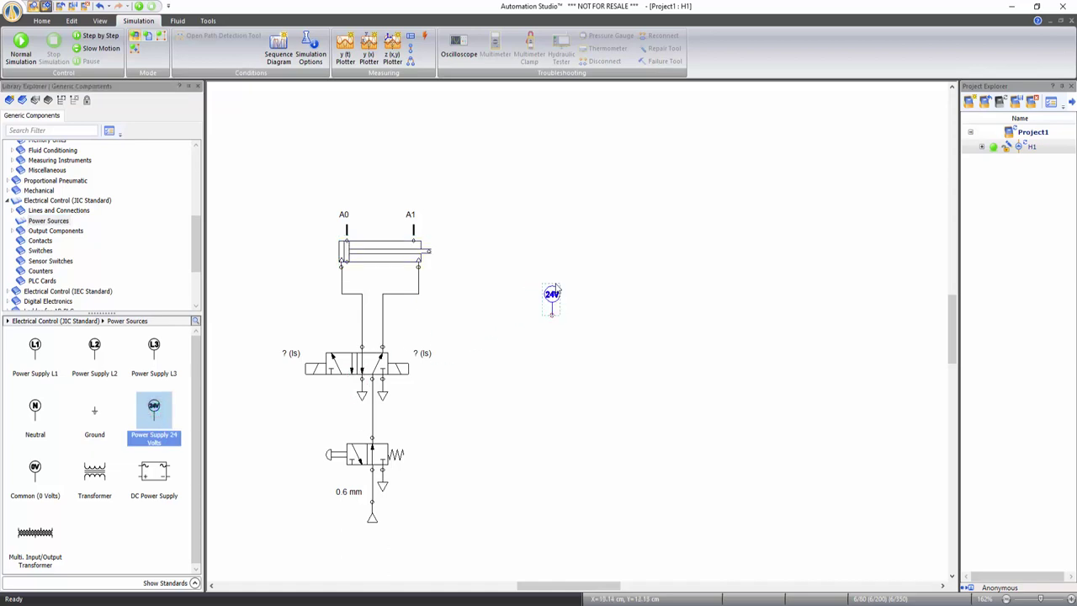
drag(36, 468, 804, 292)
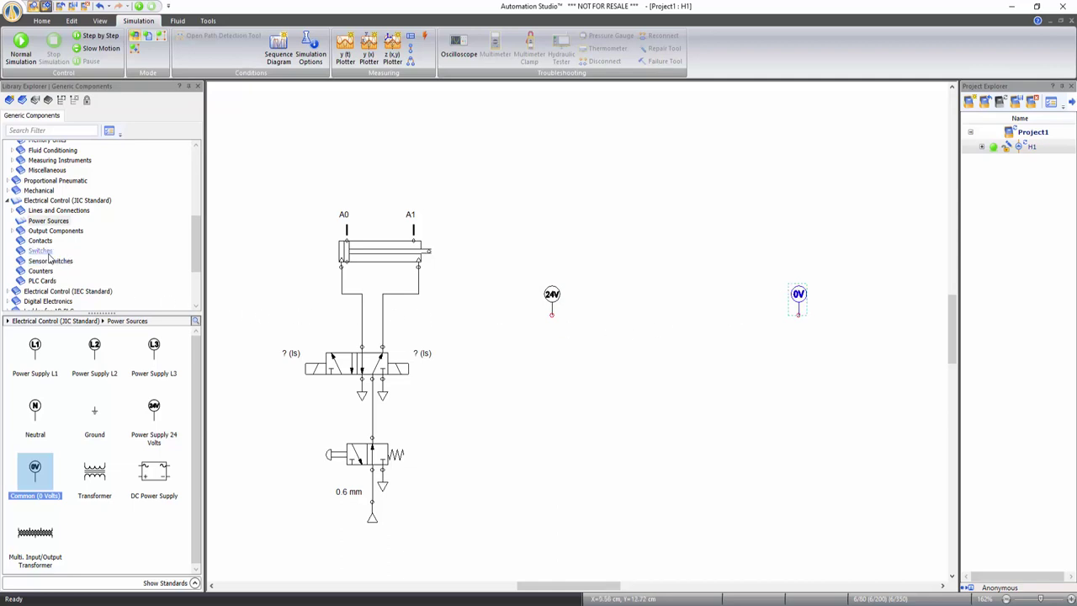
Place a normally open push-button below the 24 V supply with the alias PB1
click(41, 251)
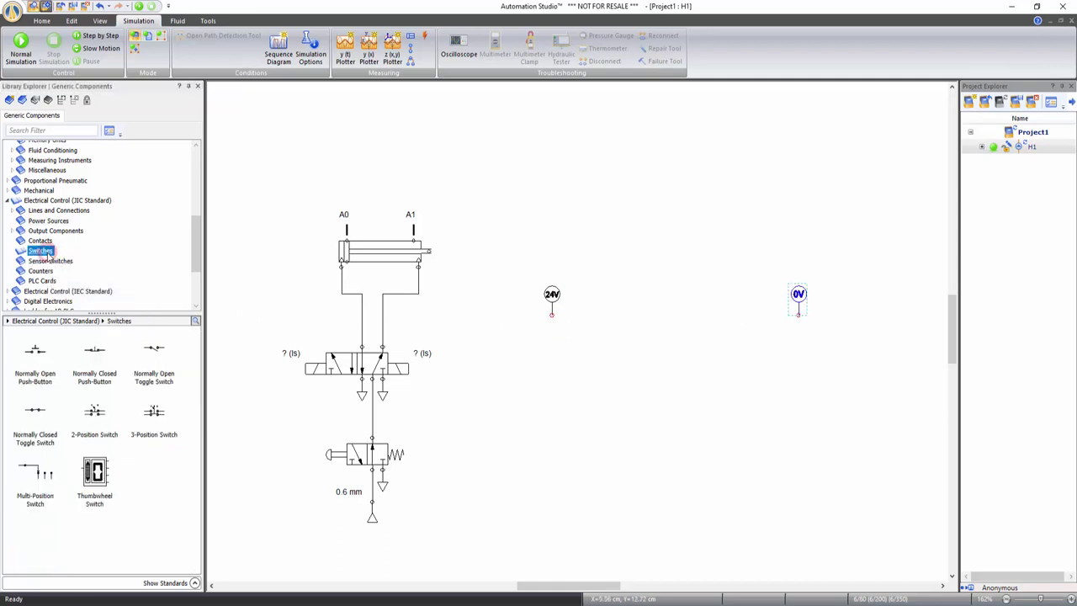
drag(41, 359, 570, 351)
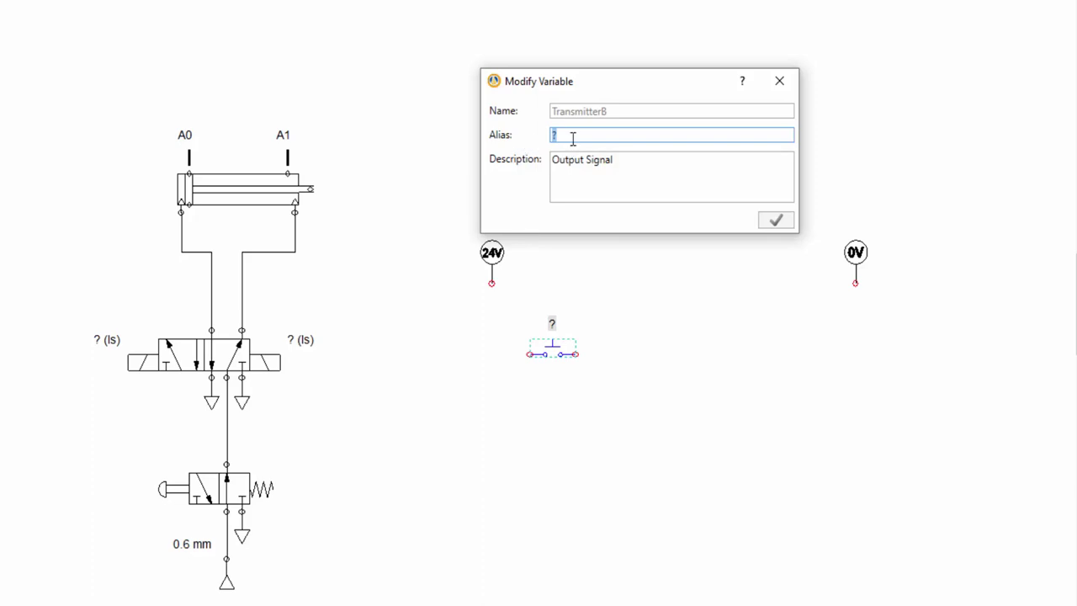
text(PB1)
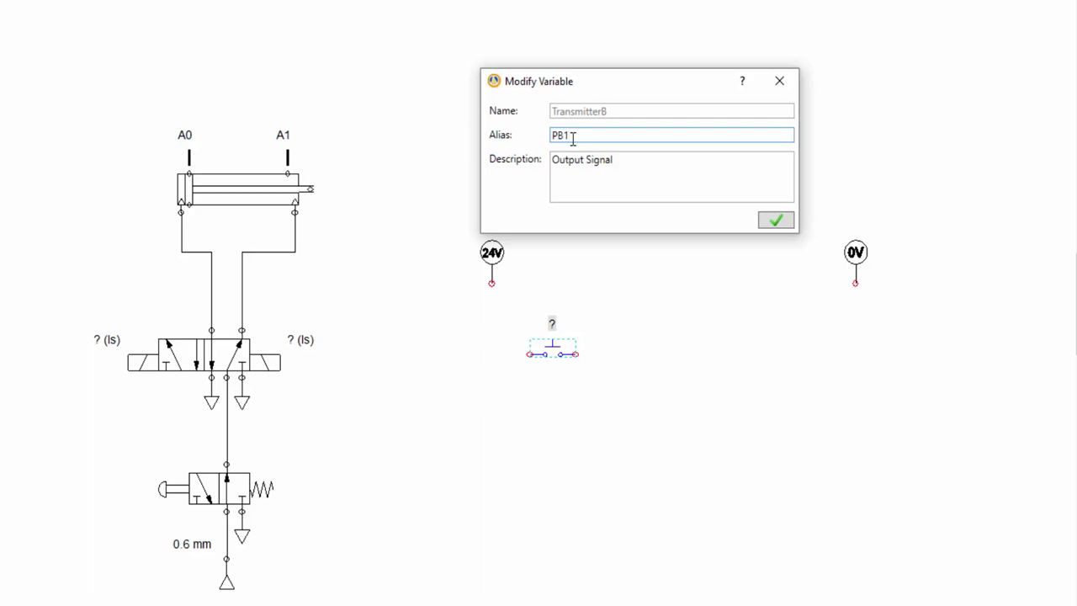
click(777, 223)
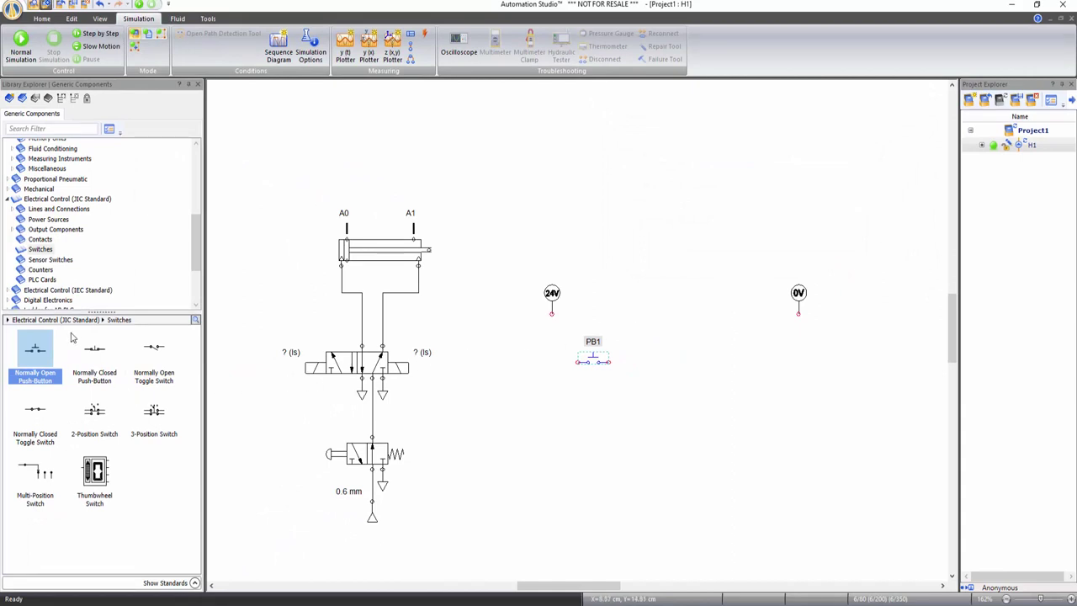
Place two normally open proximity switches, one in line after PB1 and one on a lower rung beneath PB1
click(51, 260)
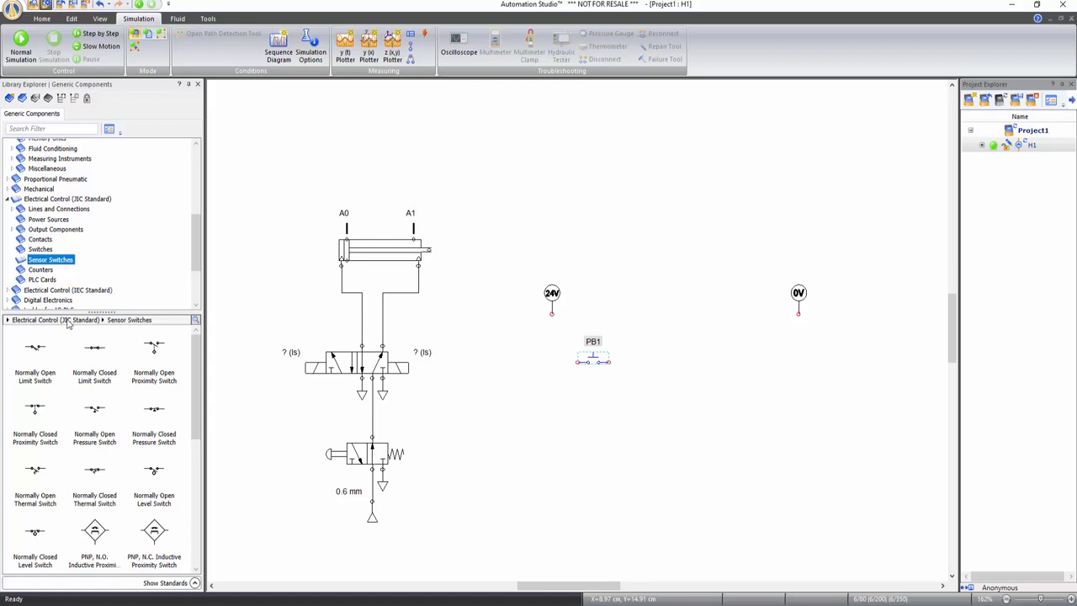
drag(154, 345, 671, 363)
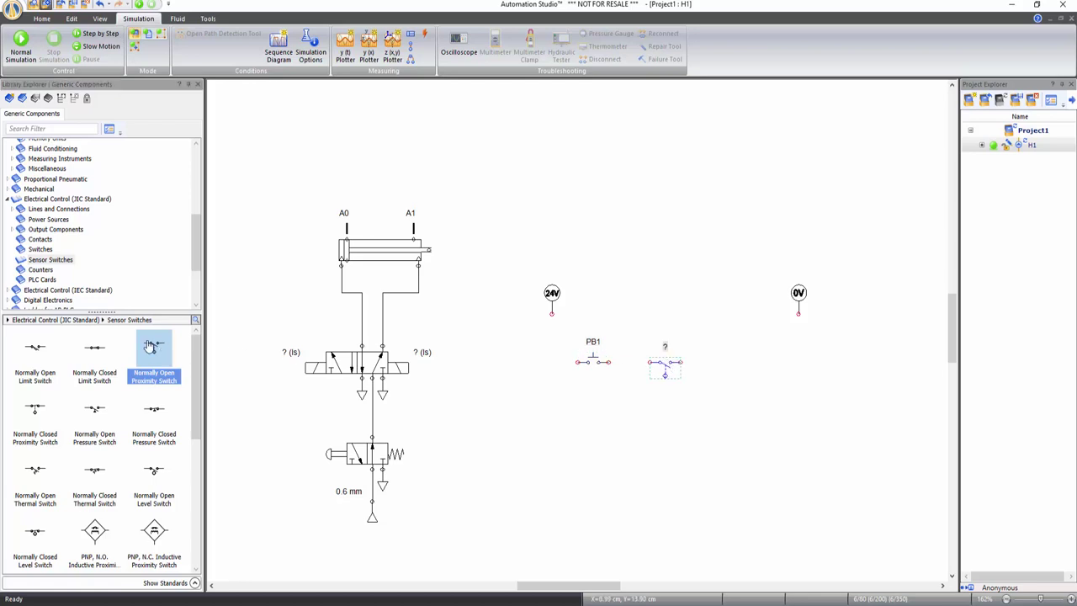
drag(154, 345, 591, 495)
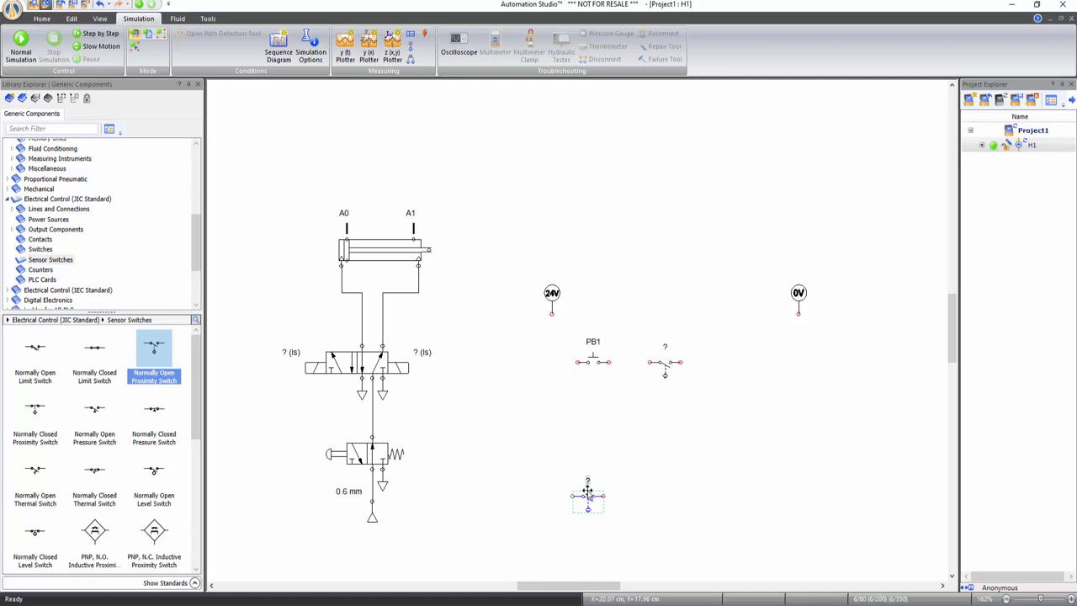
Place two DC/AC solenoids one above the other near the 0 V side, with the aliases A+ and A-
click(52, 231)
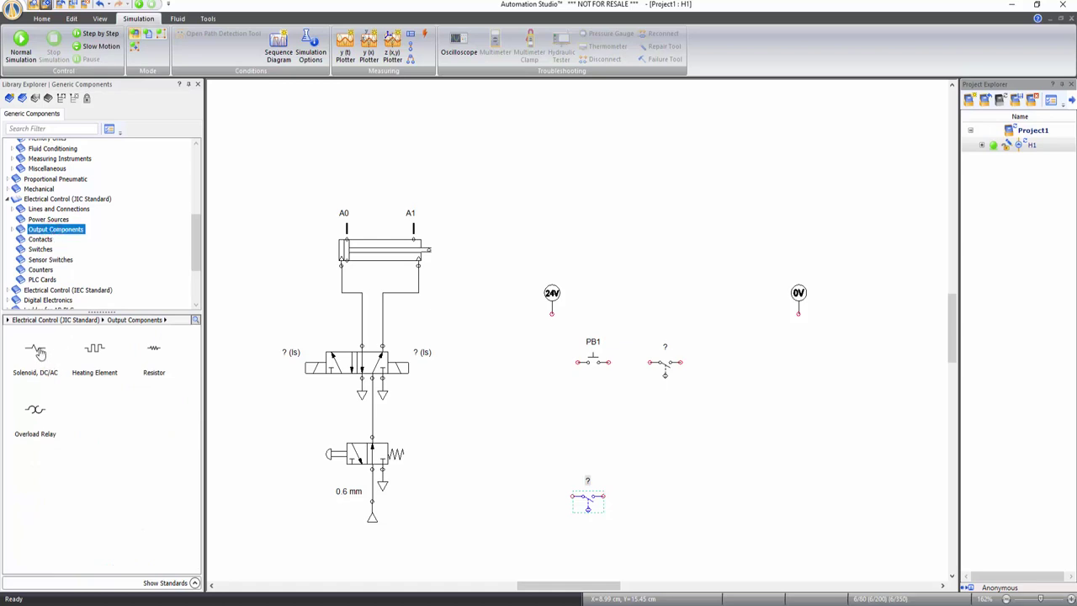
drag(39, 353, 755, 426)
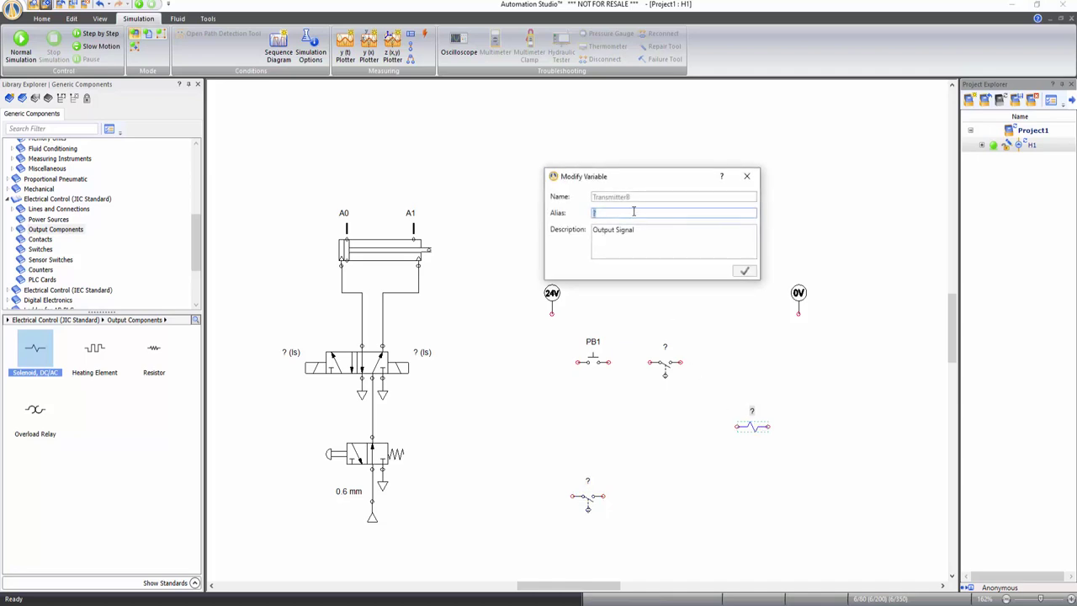
text(A+)
click(744, 271)
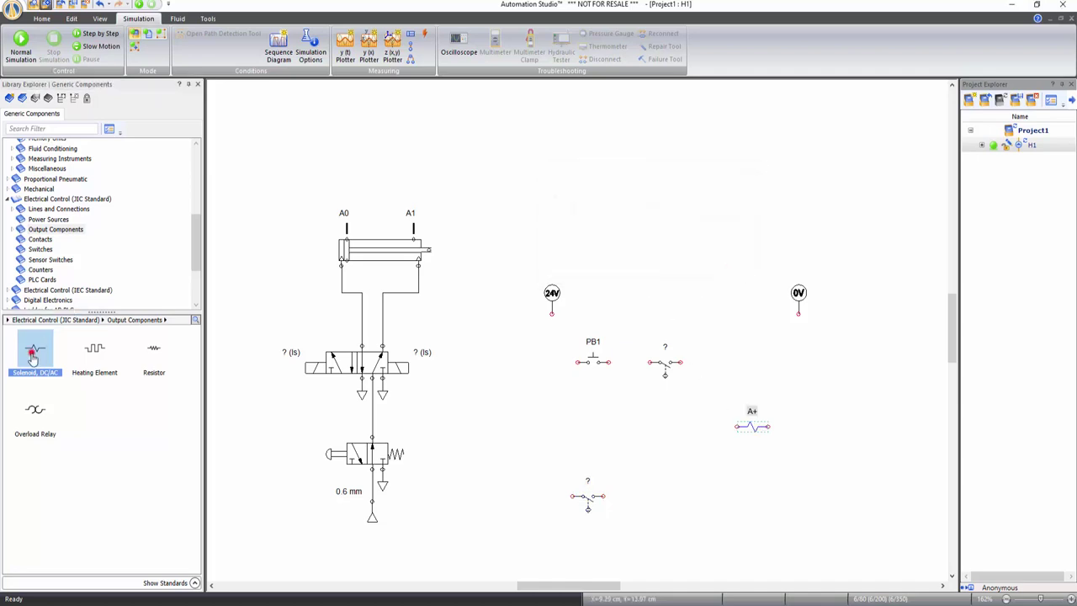
drag(32, 358, 750, 487)
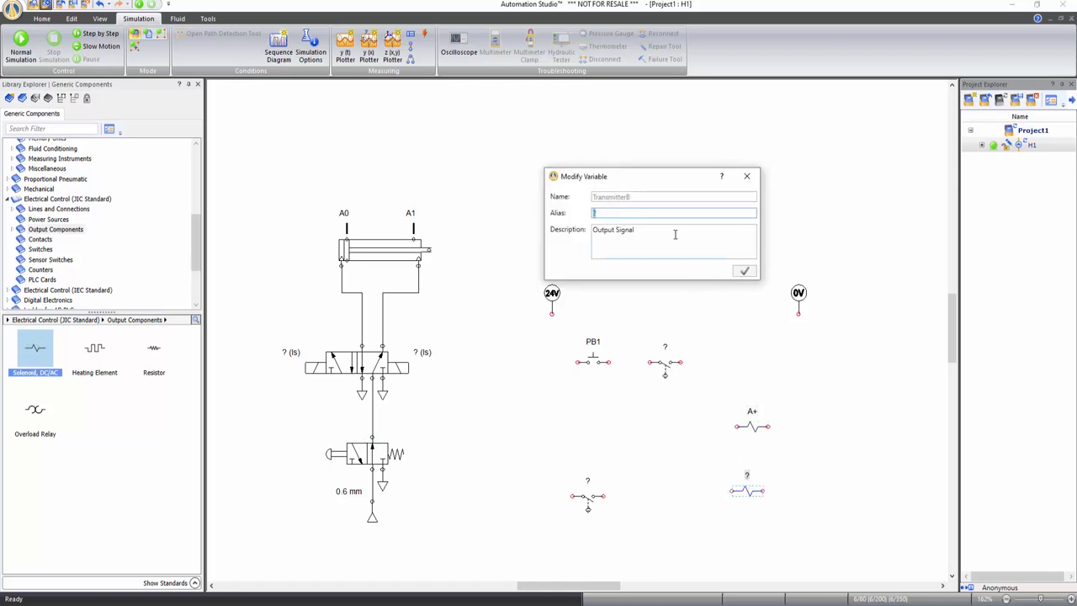
text(A-)
click(745, 271)
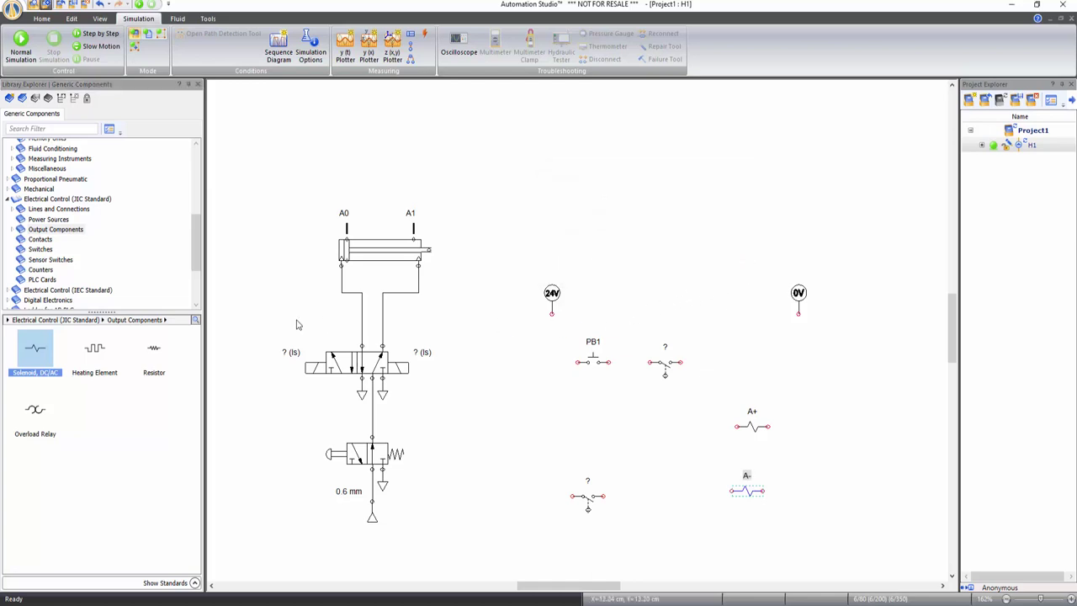
Place a relay coil on the first rung after the proximity switch with the alias C1
click(13, 231)
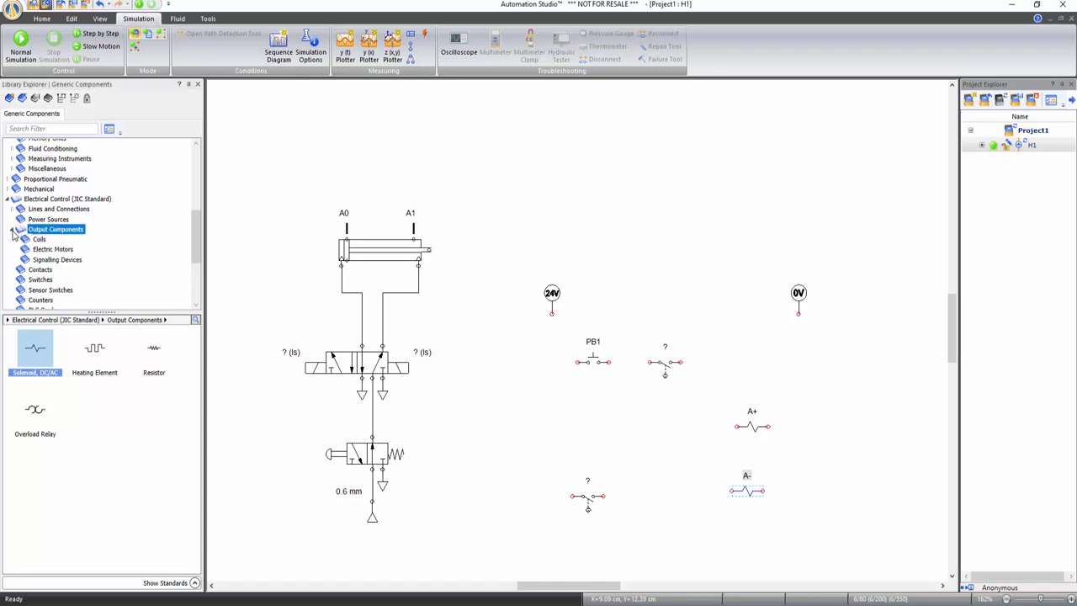
click(39, 240)
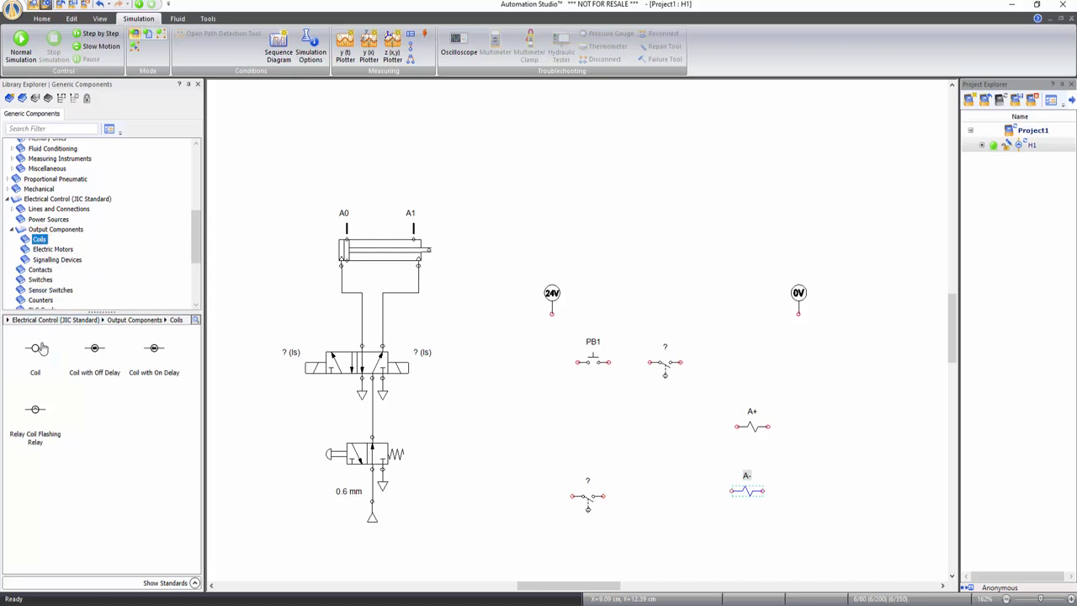
drag(37, 347, 753, 363)
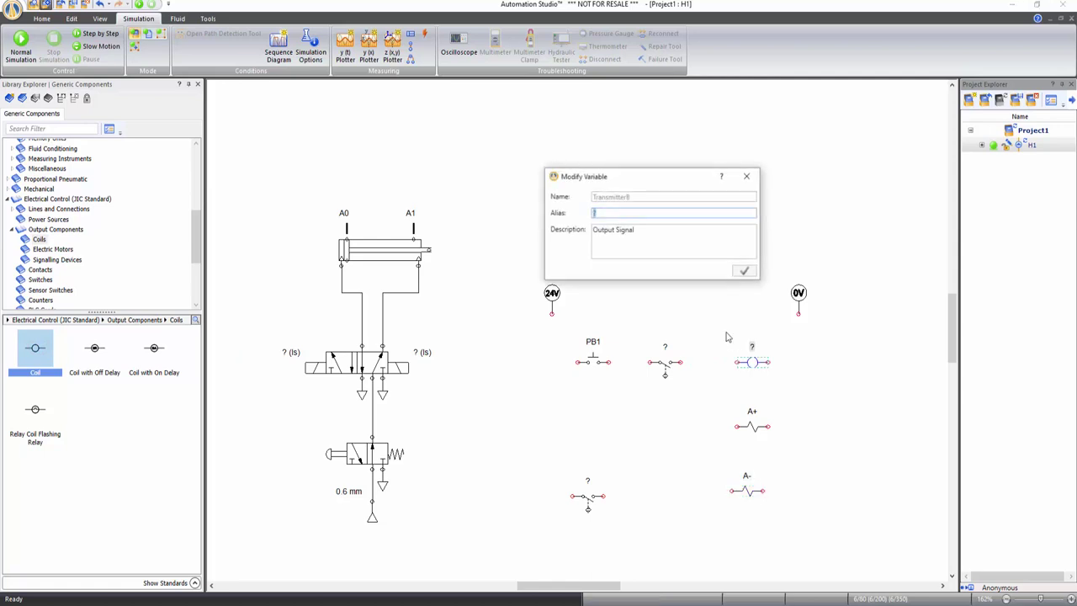
text(C)
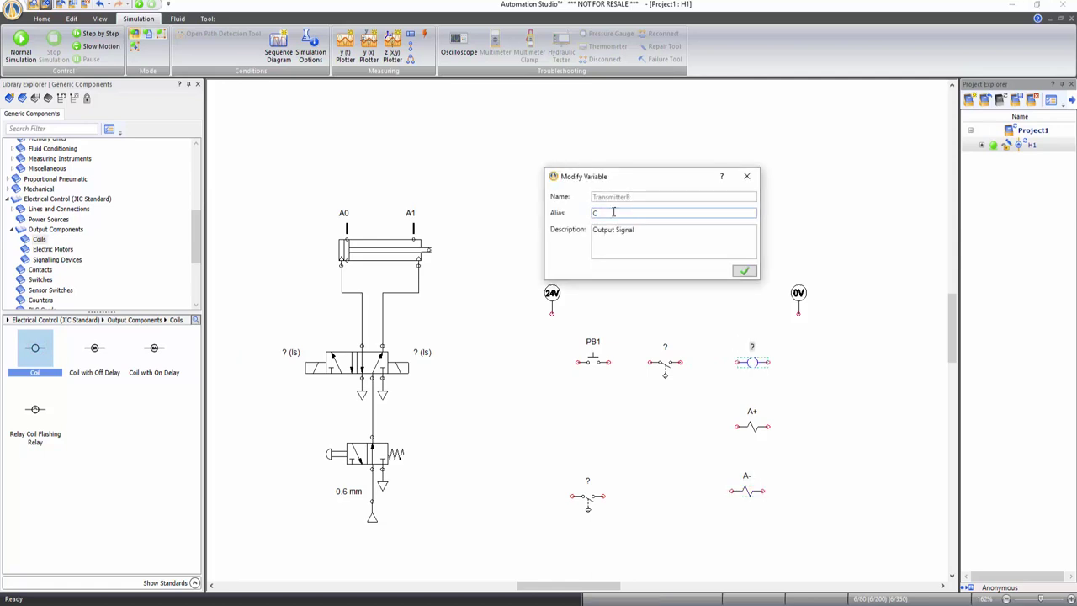
text(1)
click(744, 270)
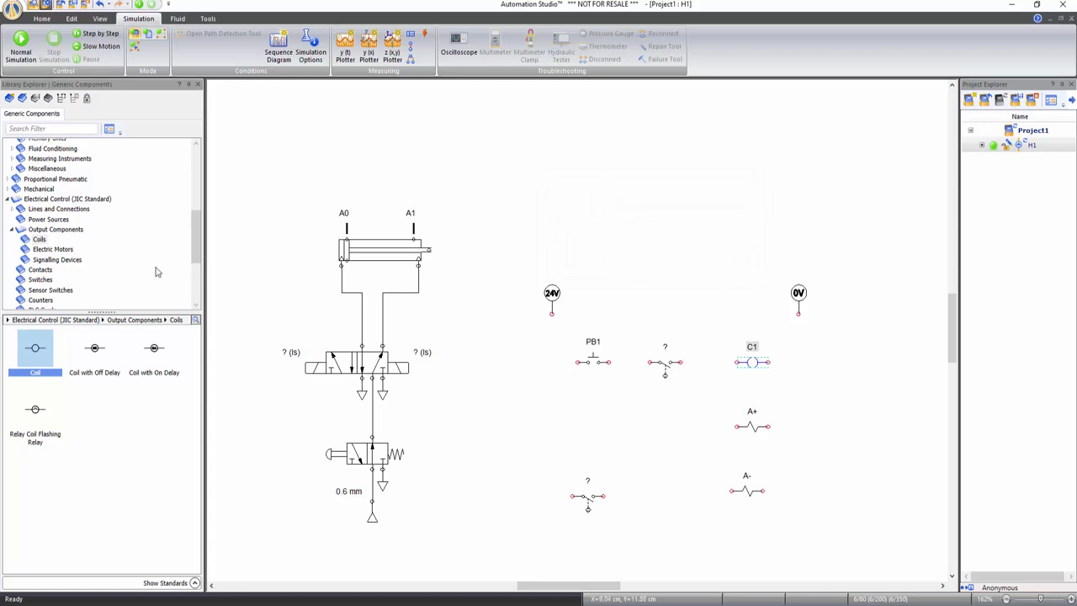
Place a normally open contact on the middle rung below PB1, leaving its variable unassigned
click(41, 269)
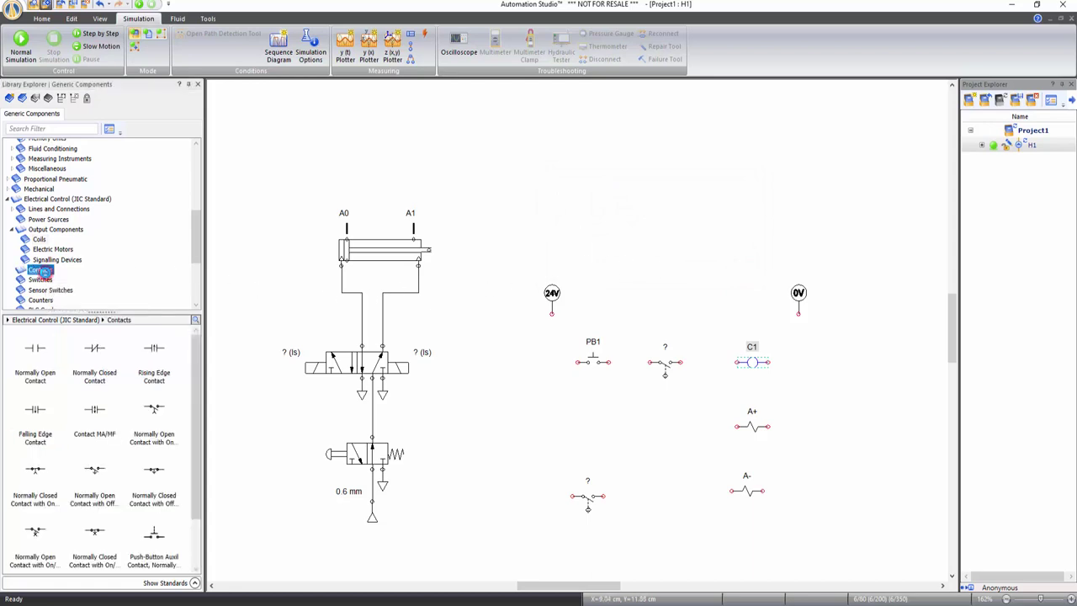
drag(42, 355, 598, 432)
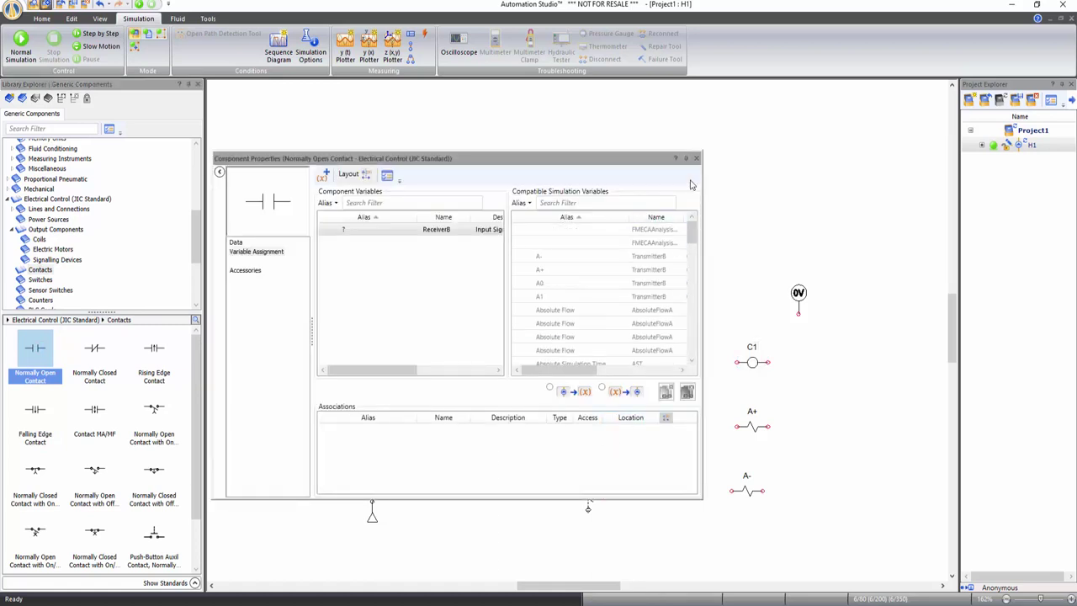
click(695, 161)
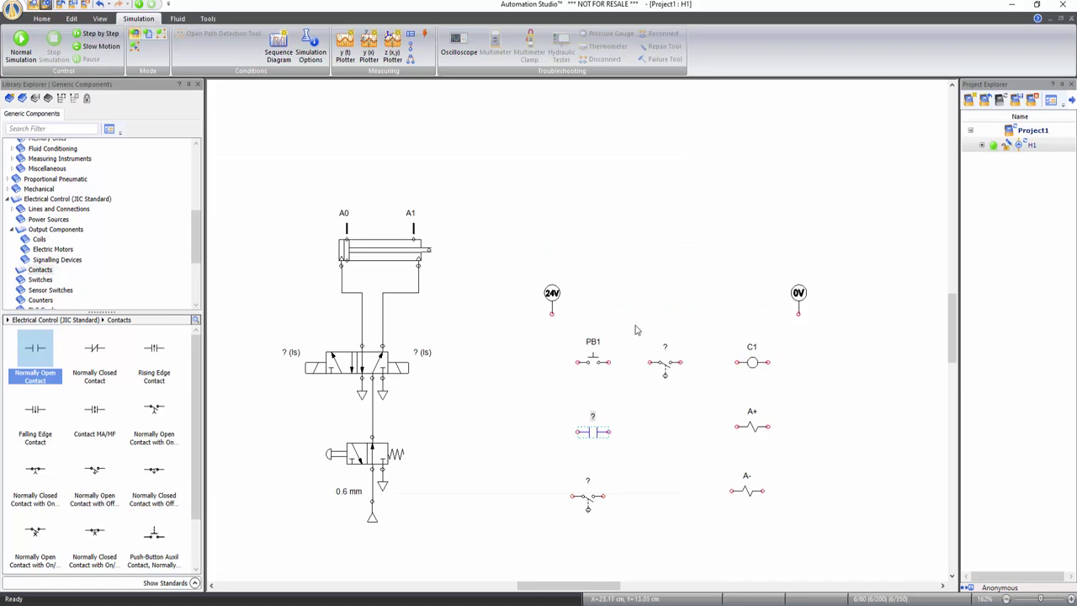
Wire the PB1, proximity switch and C1 rung between 24 V and 0 V, and connect the contact to A+ and the lower proximity switch to A-
click(830, 469)
mouse_move(552, 314)
mouse_down()
mouse_move(553, 358)
mouse_move(635, 363)
mouse_move(768, 361)
mouse_move(798, 345)
mouse_move(800, 317)
mouse_up()
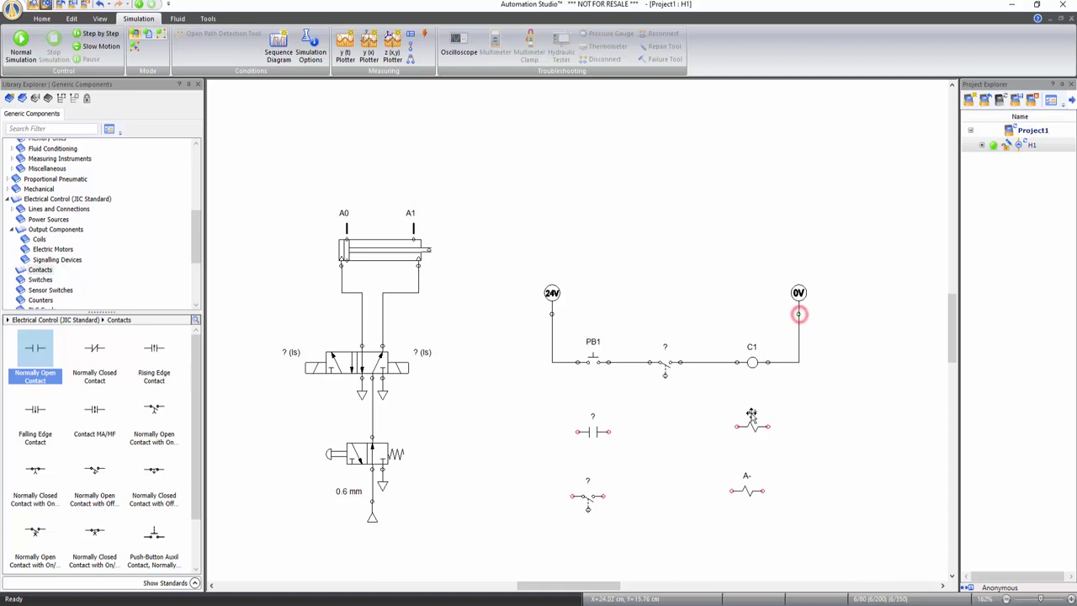
drag(738, 426, 607, 431)
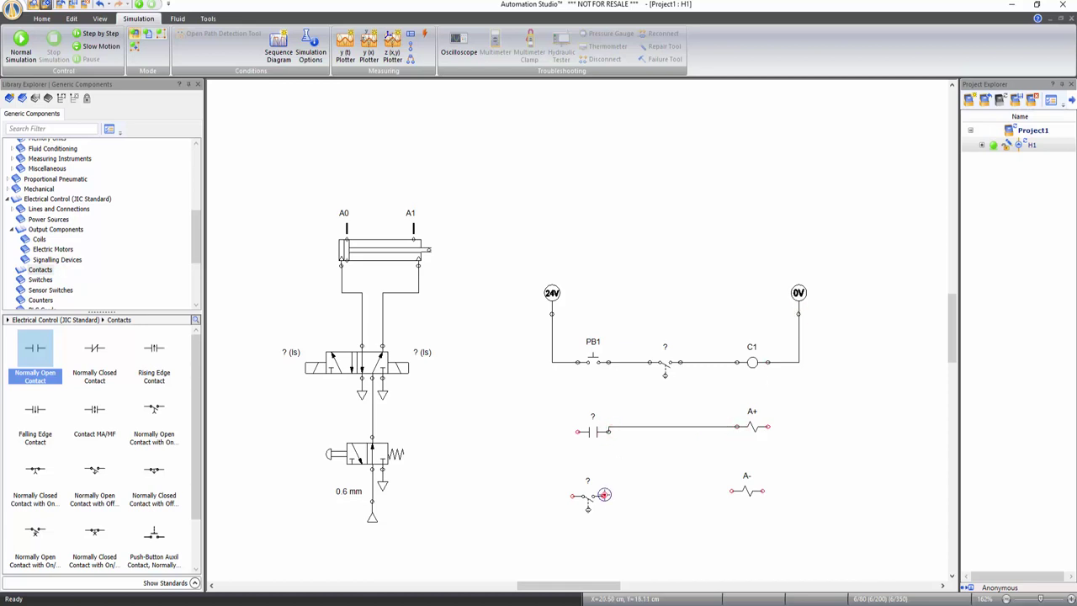
drag(604, 496, 732, 491)
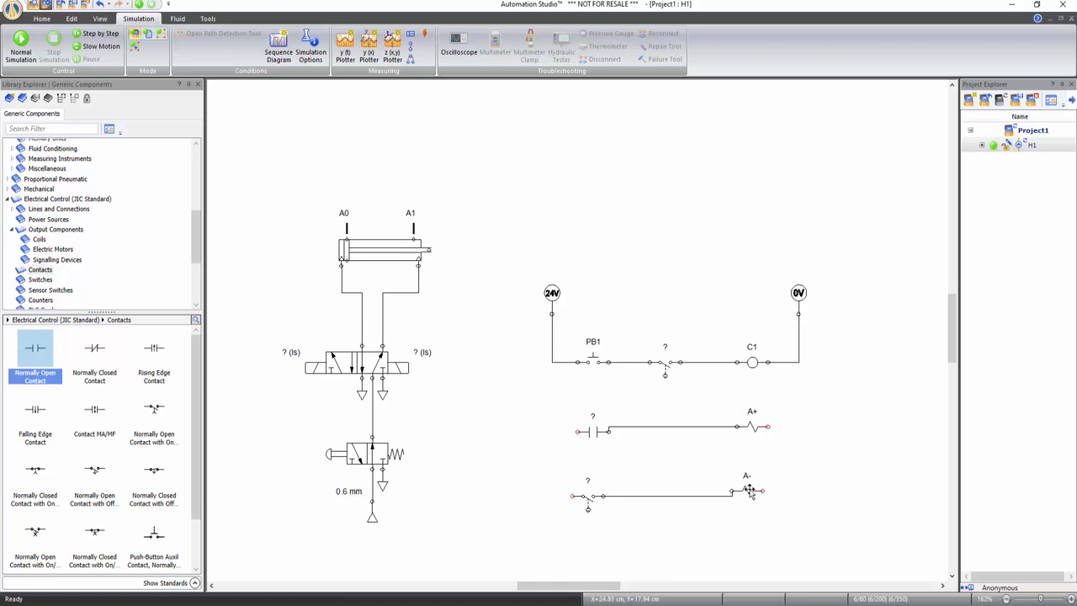
Align solenoid A- with the lower proximity switch and the normally open contact with solenoid A+ to straighten both connecting wires
click(749, 496)
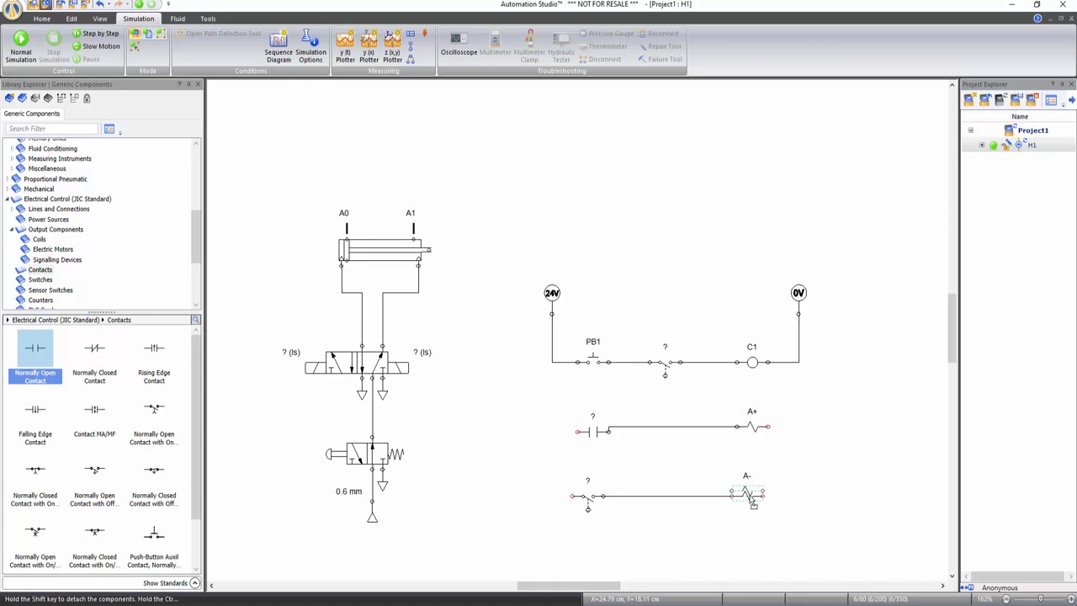
drag(754, 502, 753, 508)
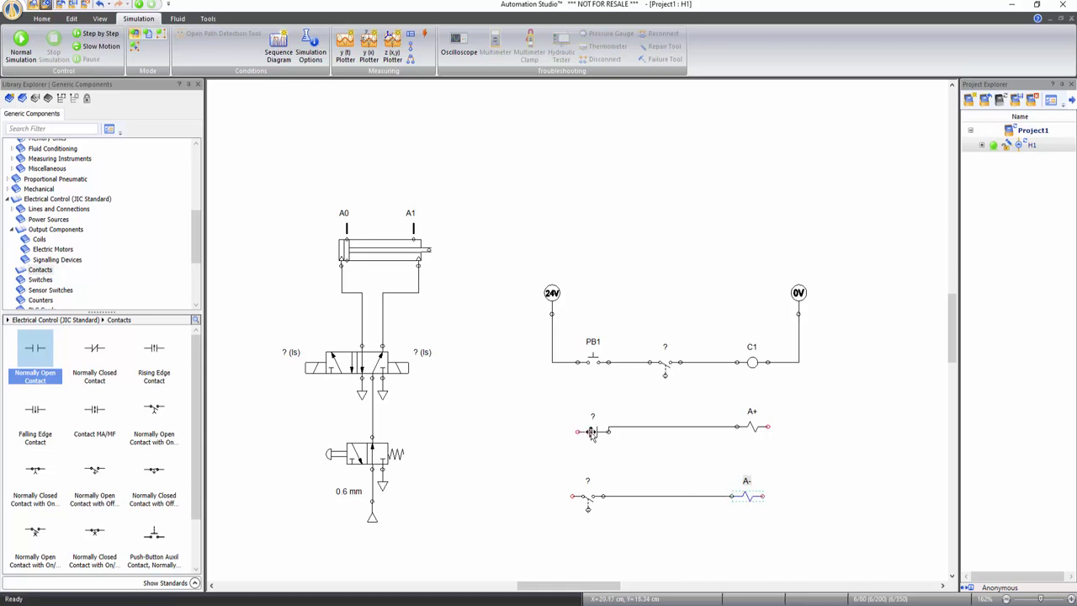
drag(592, 431, 593, 427)
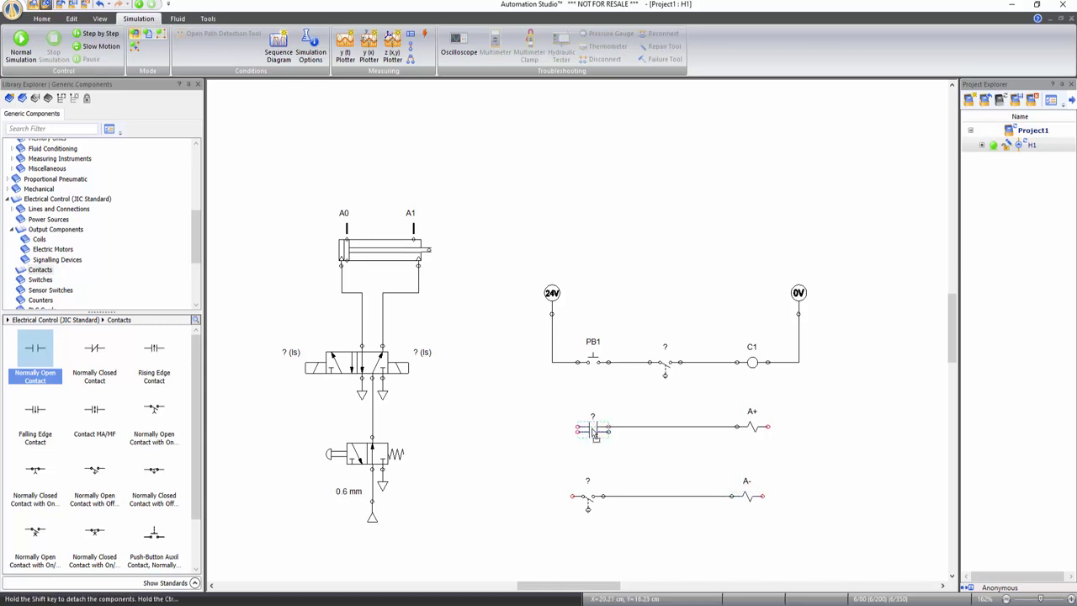
click(601, 446)
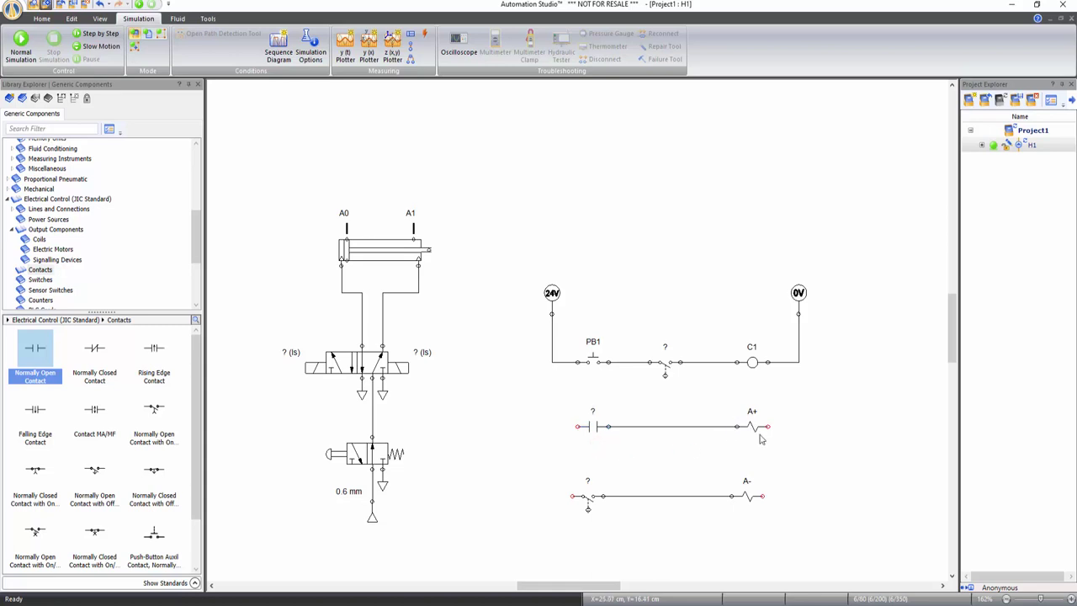
Connect the free end of solenoid A+ to the 0 V line at the corner of the first rung
mouse_move(765, 427)
mouse_down()
mouse_move(796, 403)
mouse_move(797, 365)
mouse_up()
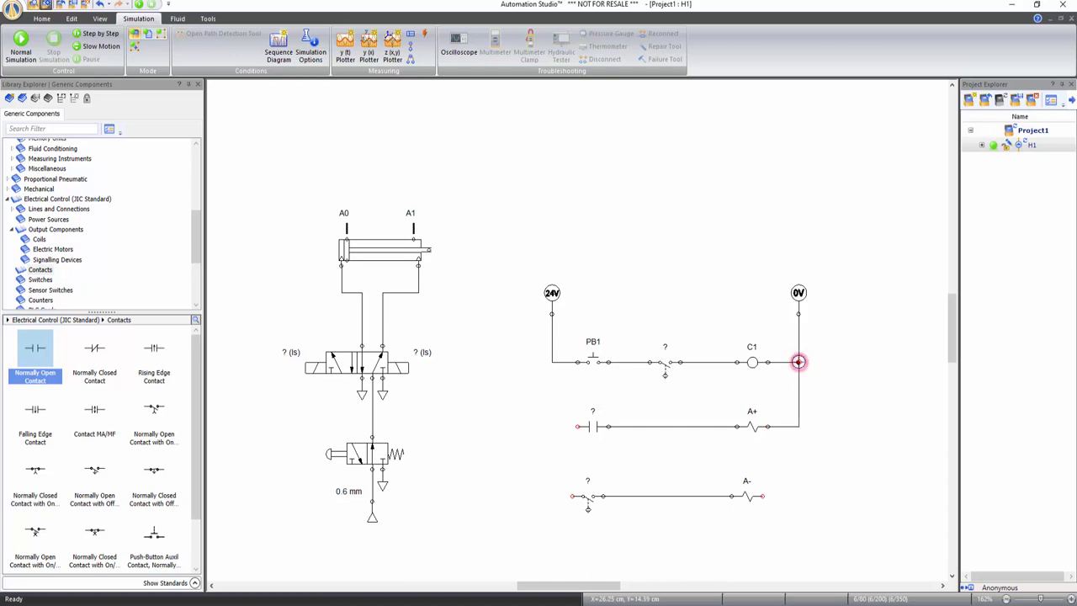
click(798, 363)
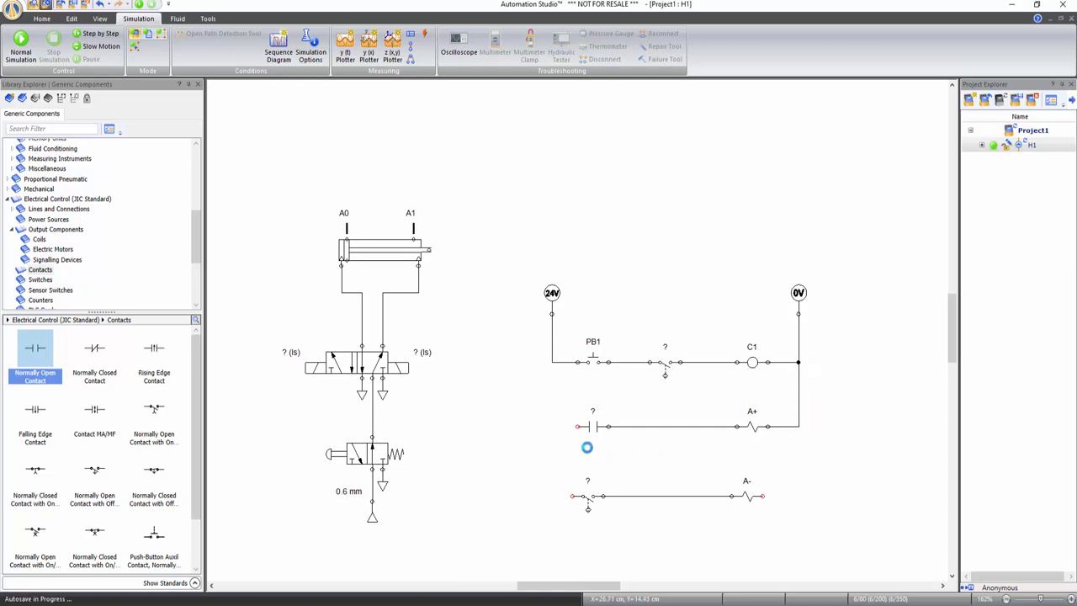
Wire the middle-rung contact and the lower proximity switch to the 24 V line, and solenoid A- to the 0 V line
mouse_move(579, 426)
mouse_down()
mouse_move(552, 421)
mouse_move(552, 362)
mouse_up()
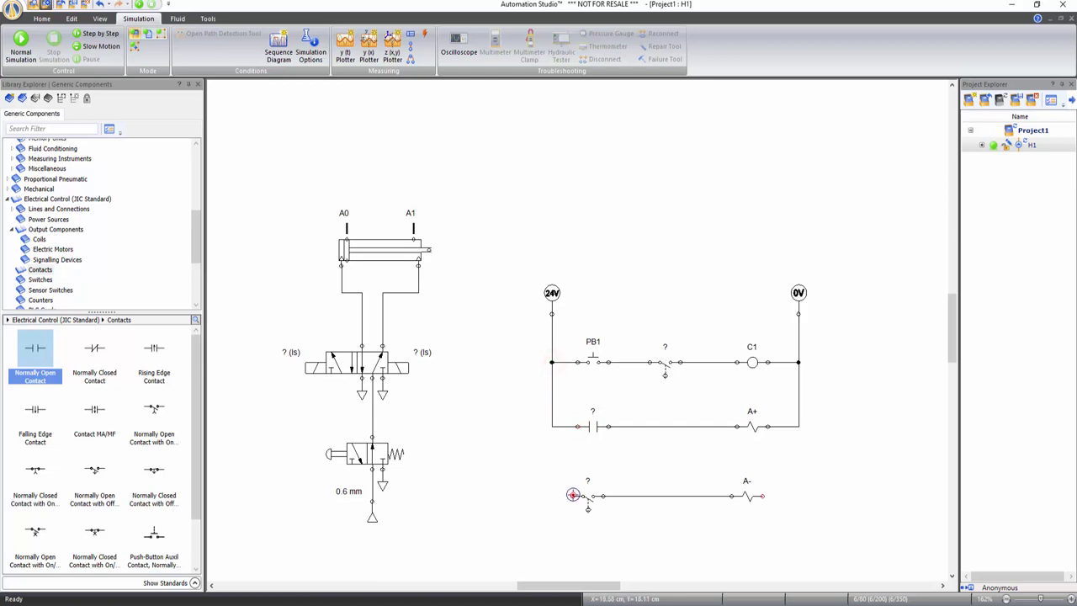
drag(573, 495, 552, 427)
drag(762, 495, 797, 429)
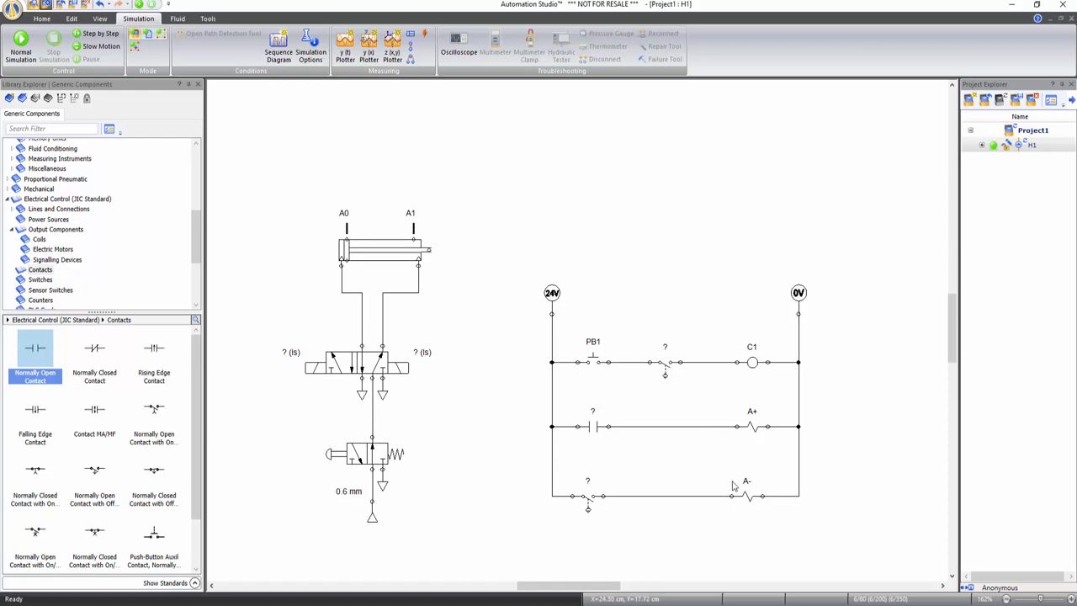
Assign the simulation variable A+ to solenoid SOL1 of the 5/2-way valve and check its association
double_click(352, 370)
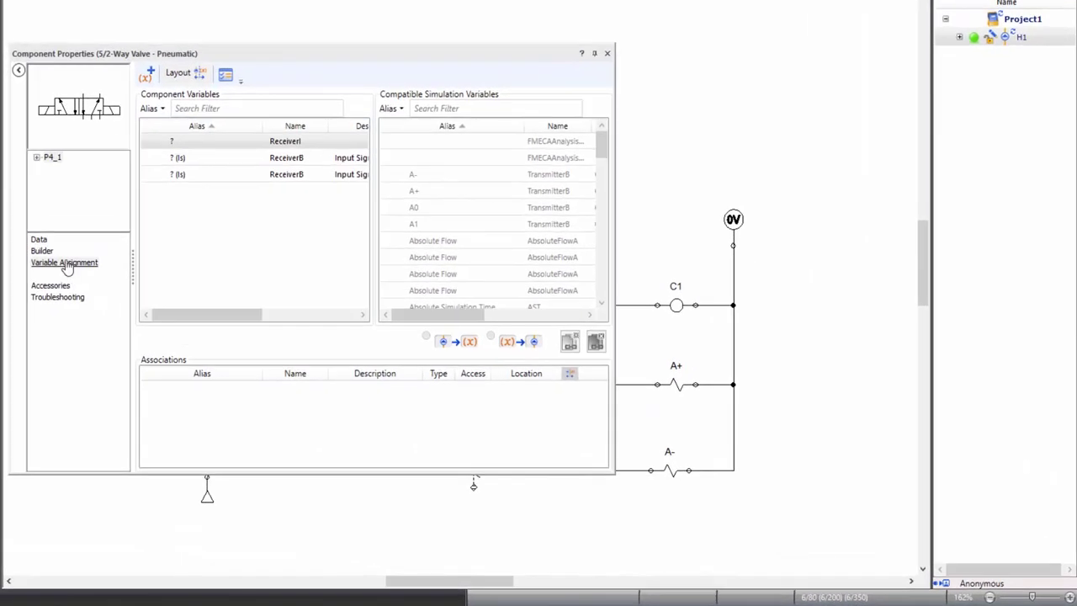
click(67, 263)
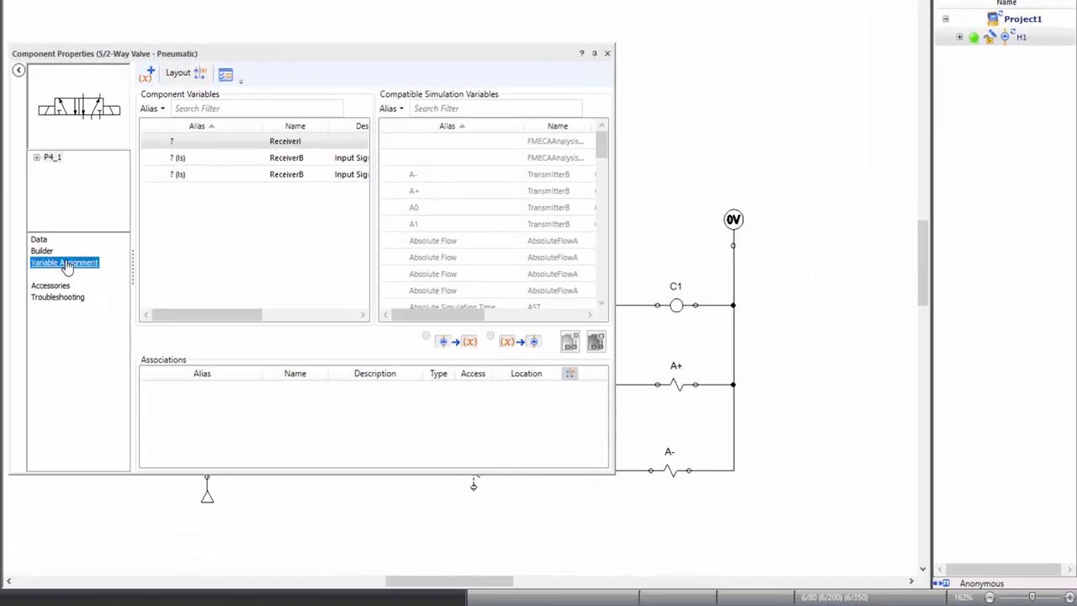
click(48, 124)
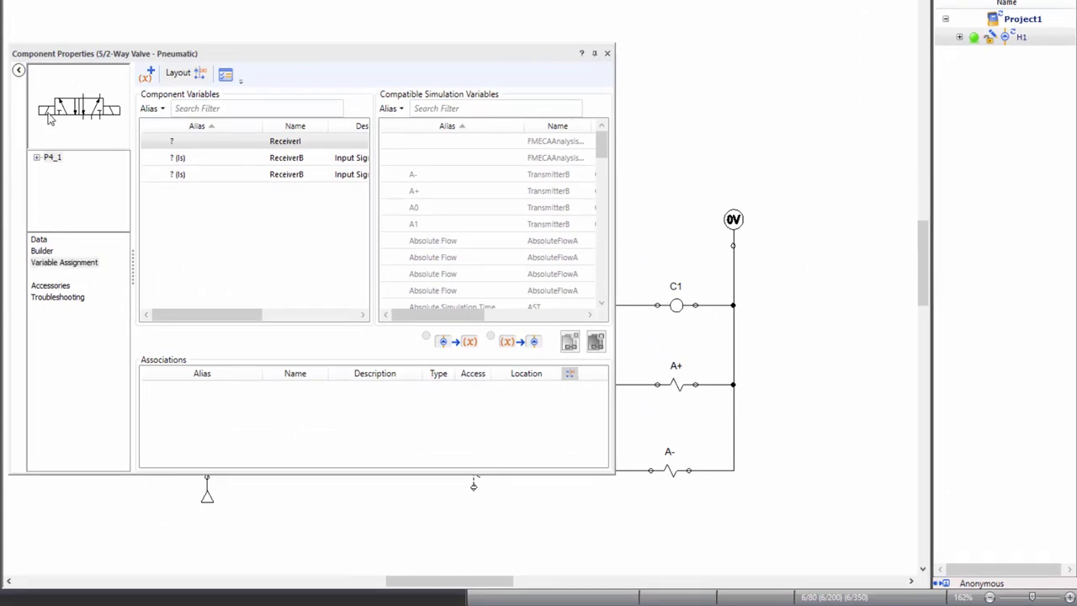
click(48, 112)
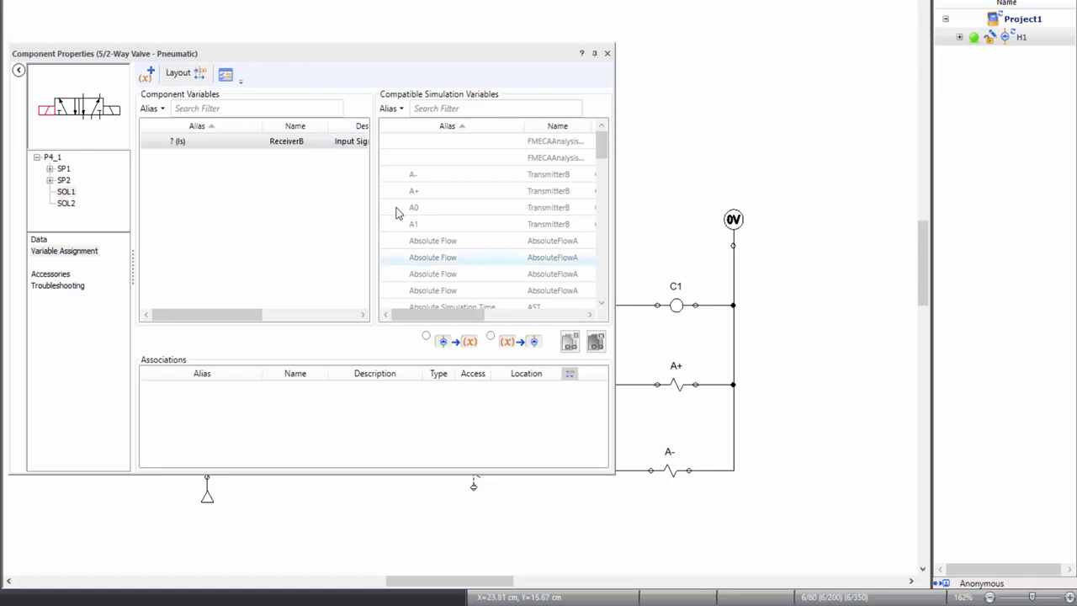
click(428, 107)
text(A)
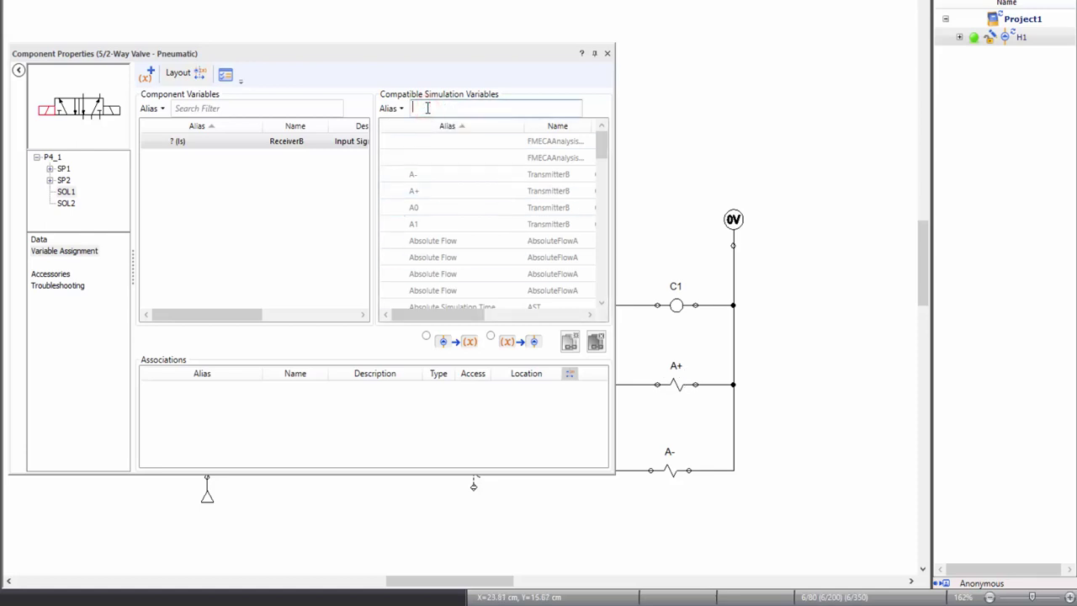
text(+)
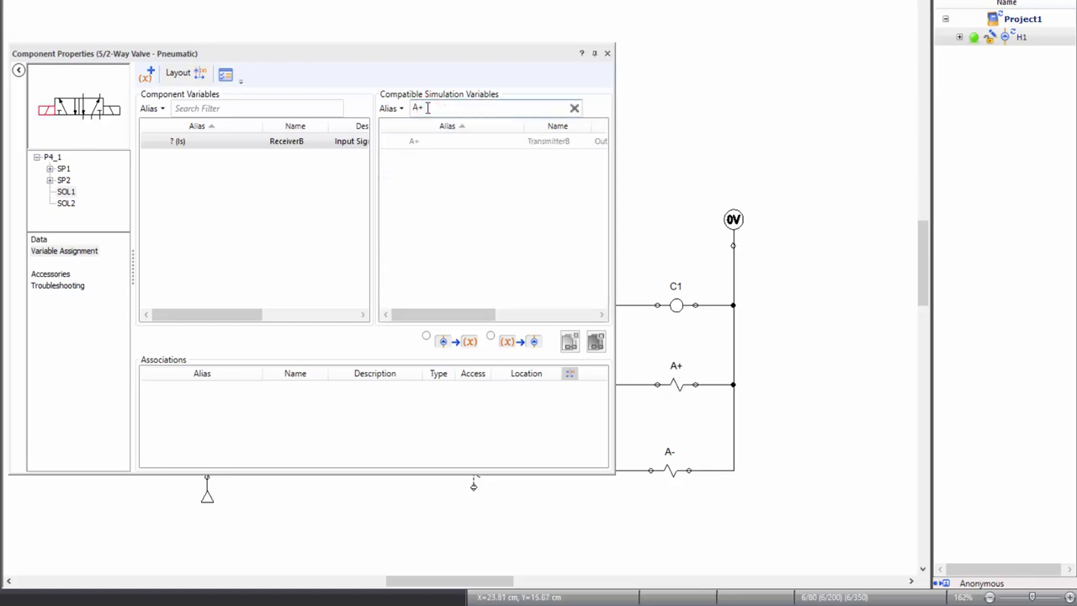
mouse_move(452, 143)
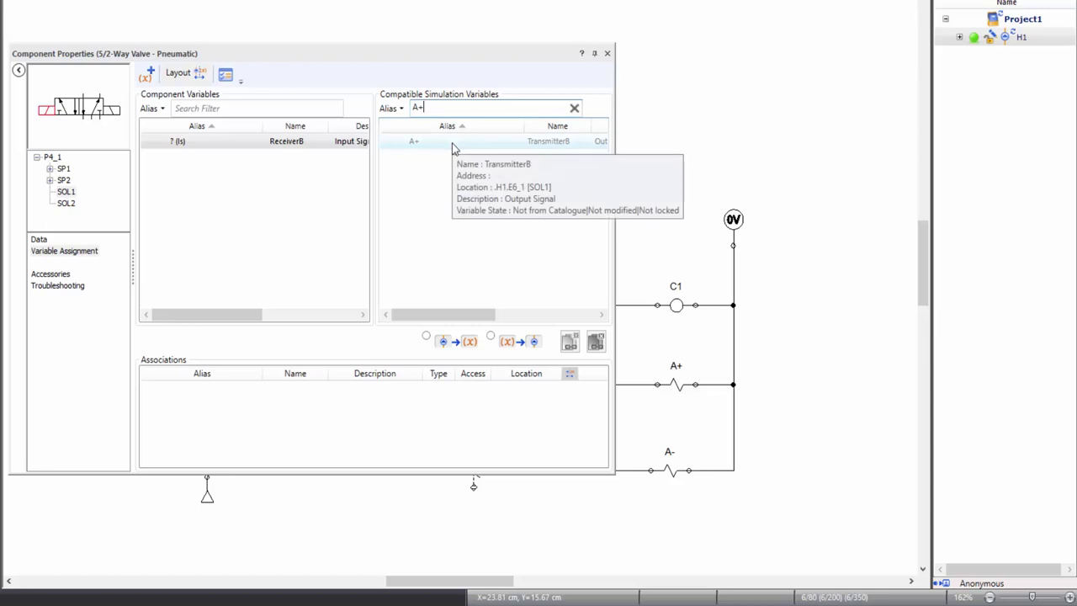
double_click(452, 143)
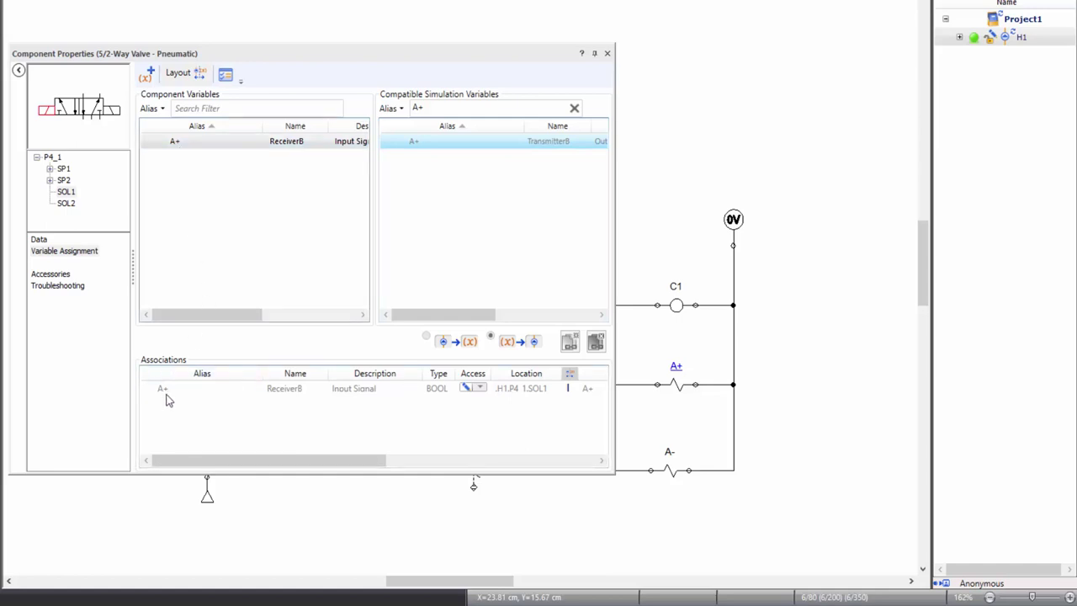
drag(336, 461, 514, 464)
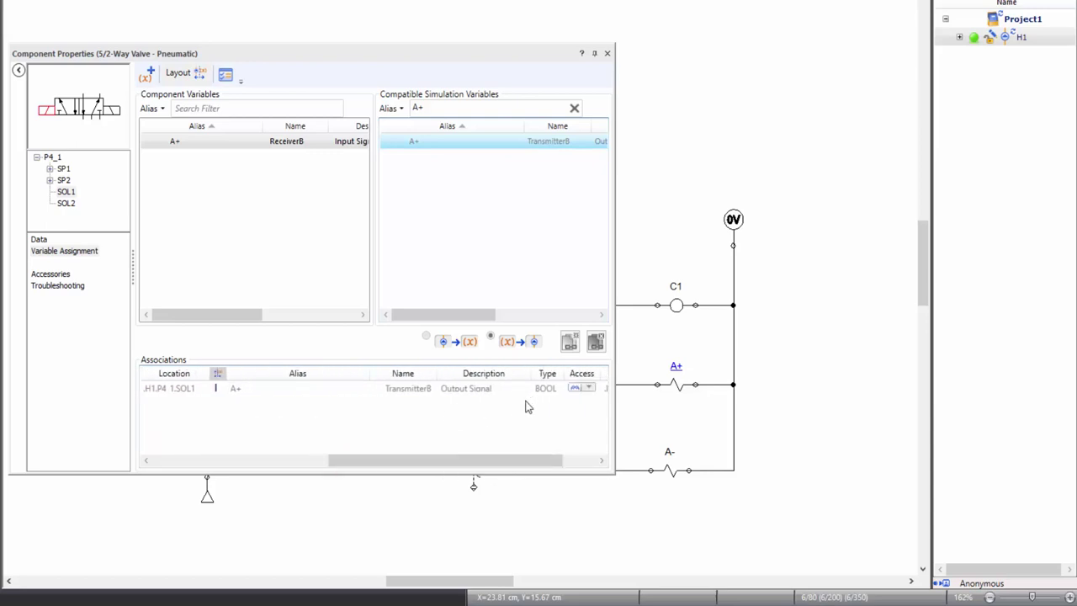
Assign the simulation variable A- to solenoid SOL2 of the 5/2-way valve and close its properties
click(126, 157)
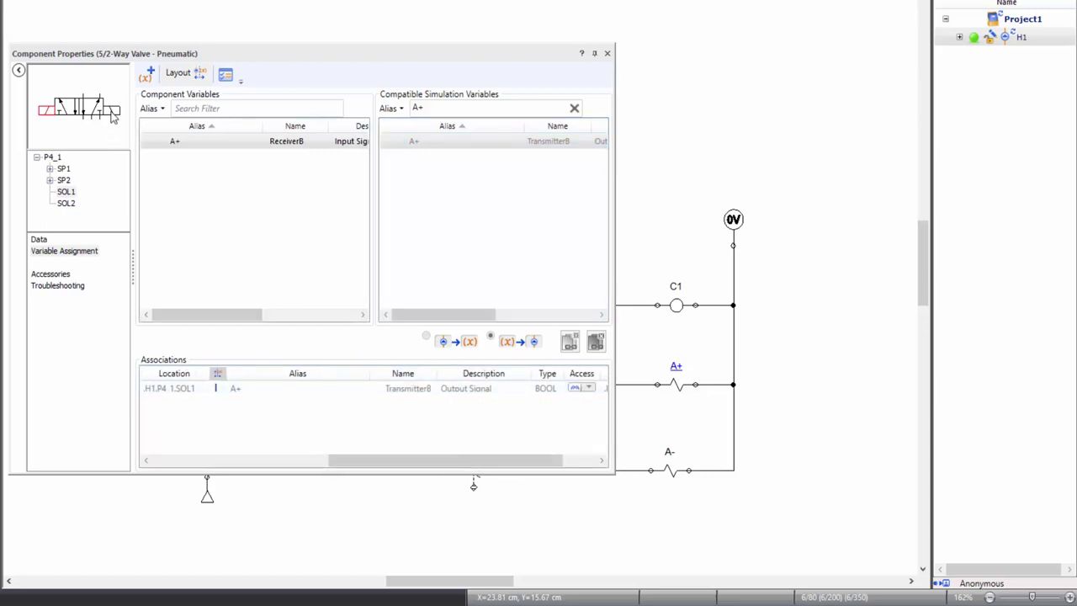
click(112, 115)
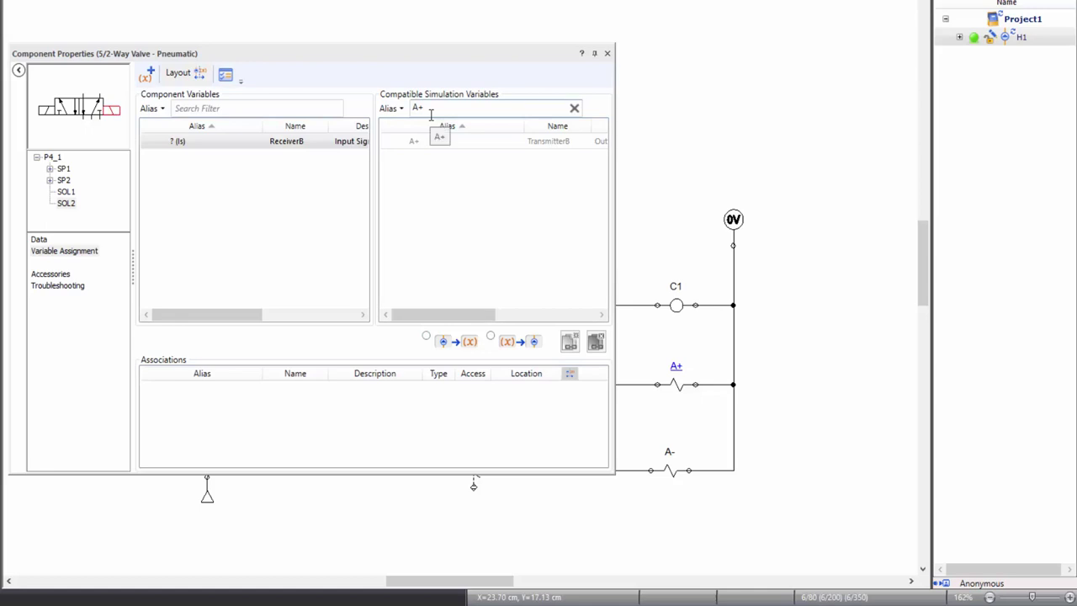
key(BackSpace)
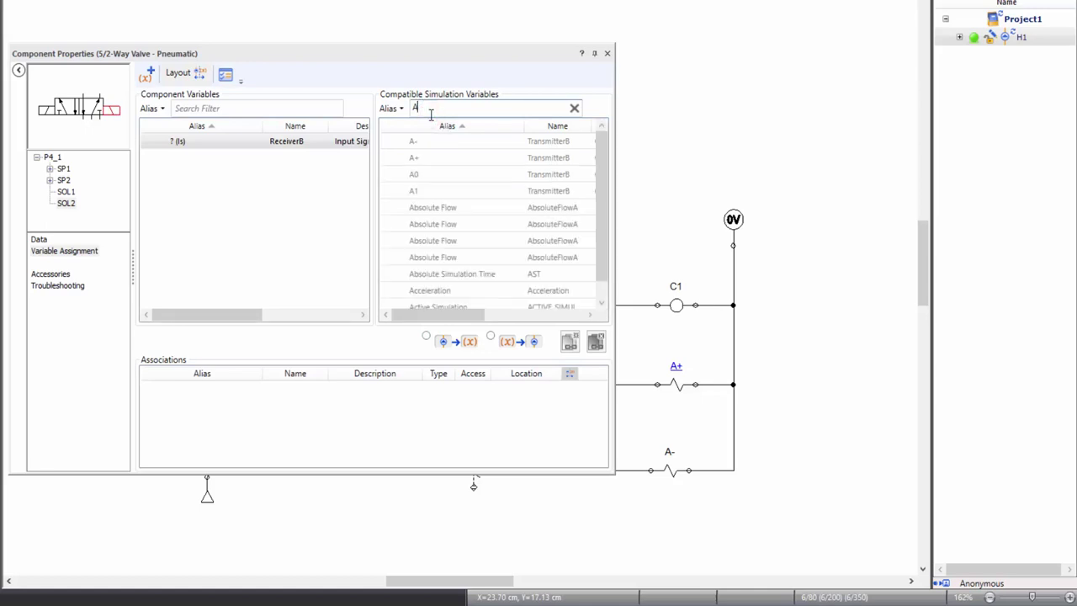
text(-)
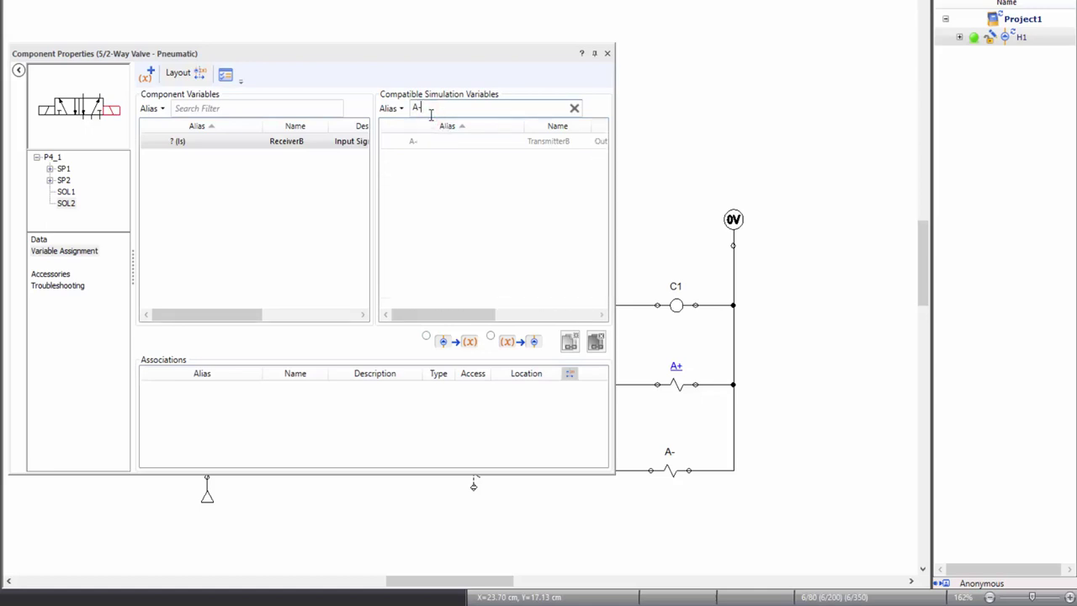
double_click(434, 145)
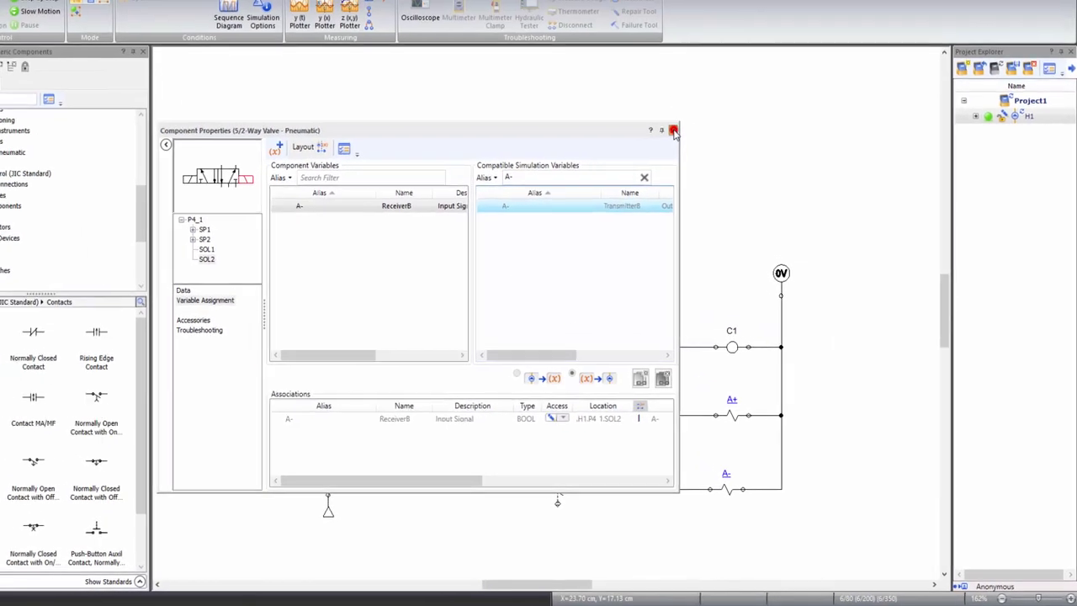
click(607, 53)
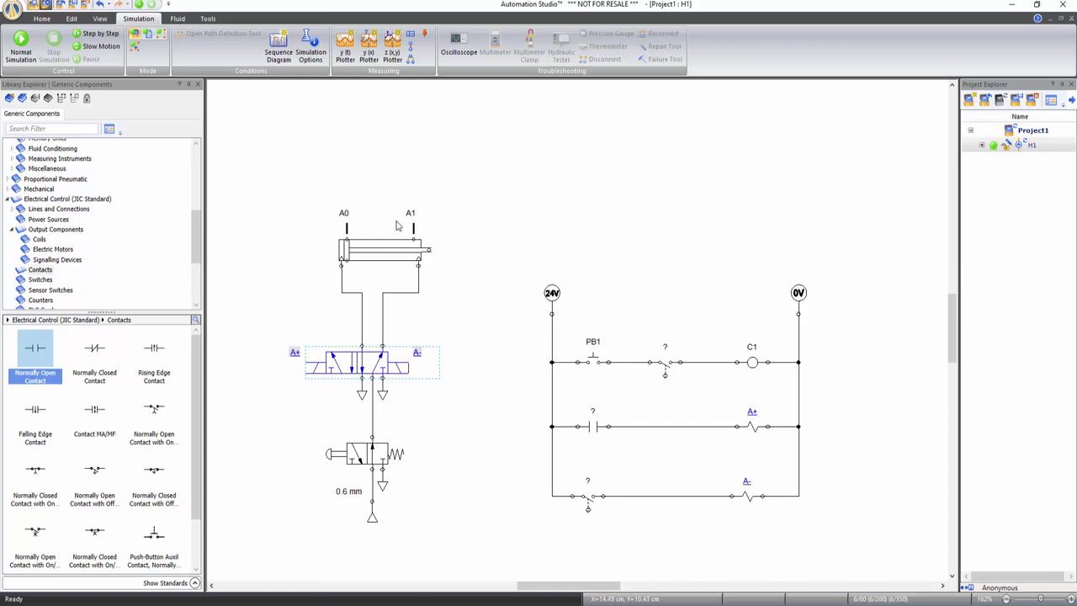
Assign the sensor variable A0 to the normally open proximity switch on the PB1 rung
double_click(666, 361)
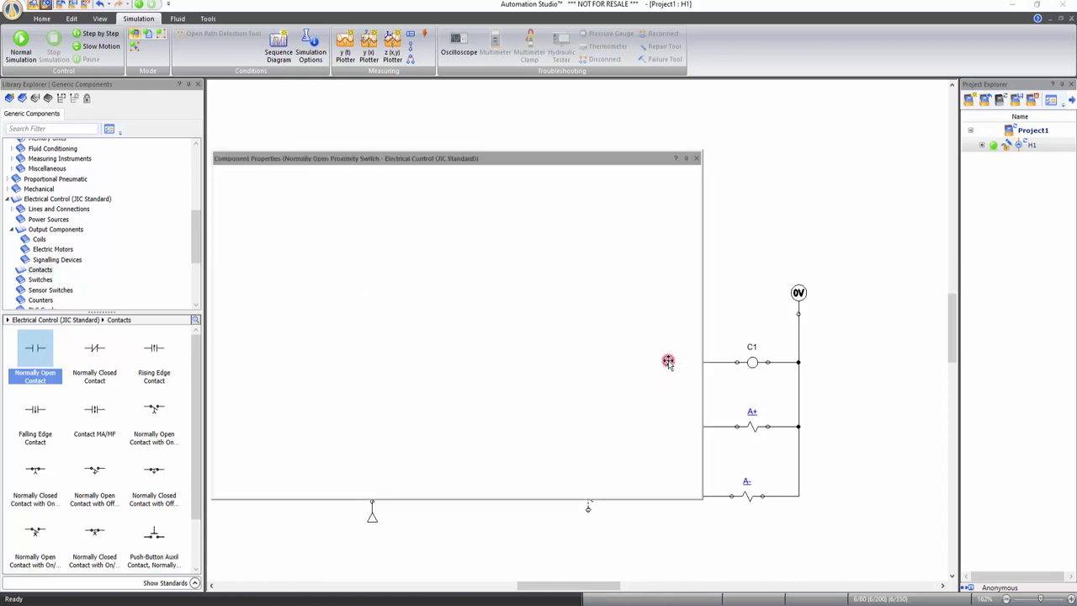
click(560, 205)
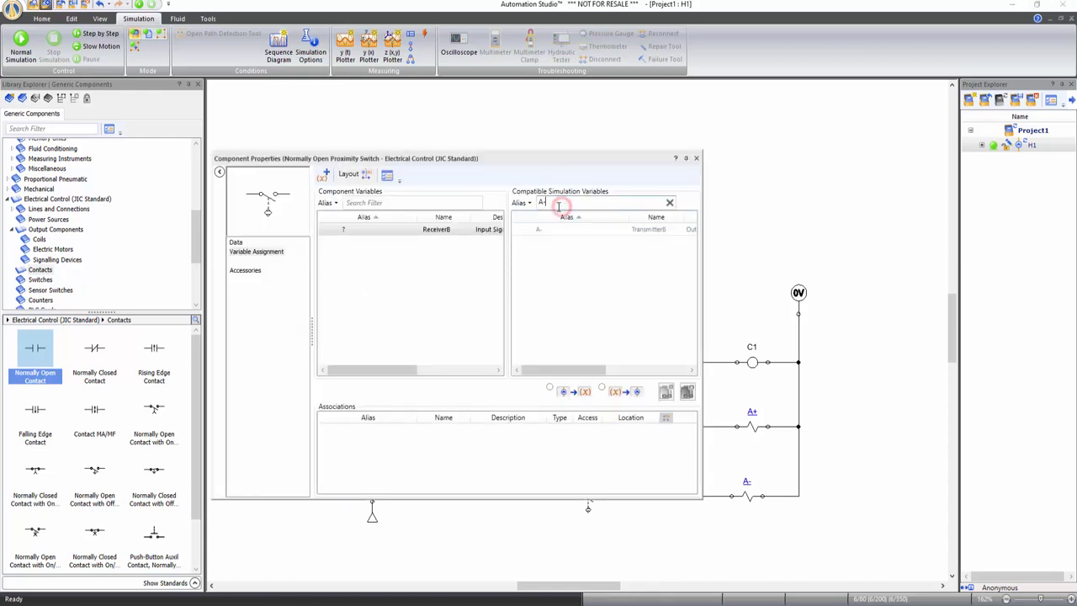
key(BackSpace)
text(0)
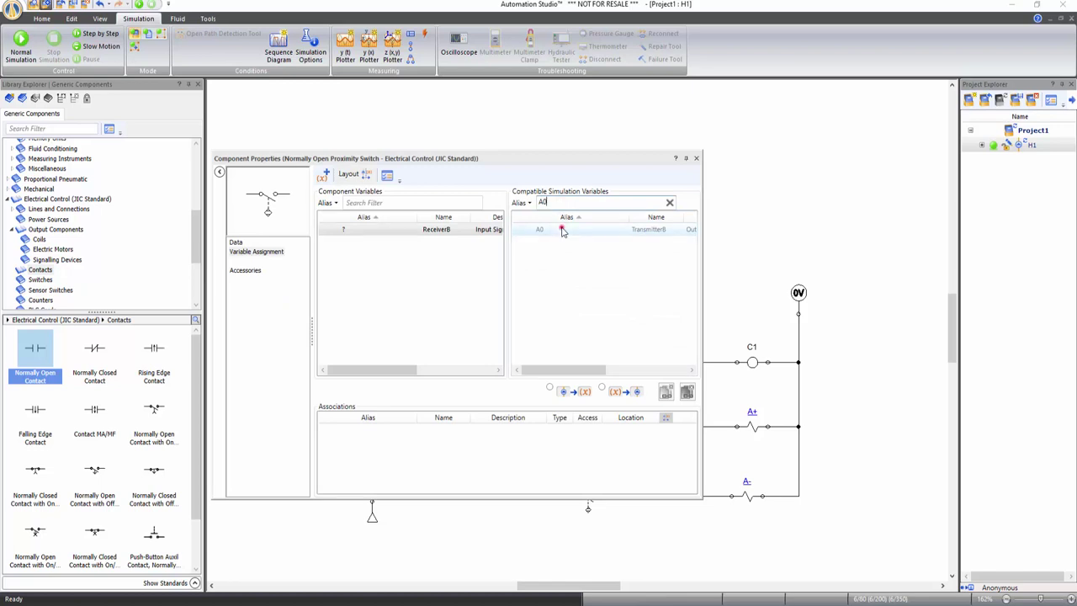
double_click(558, 229)
click(696, 158)
Assign the sensor variable A1 to the normally open proximity switch on the A- rung
double_click(589, 498)
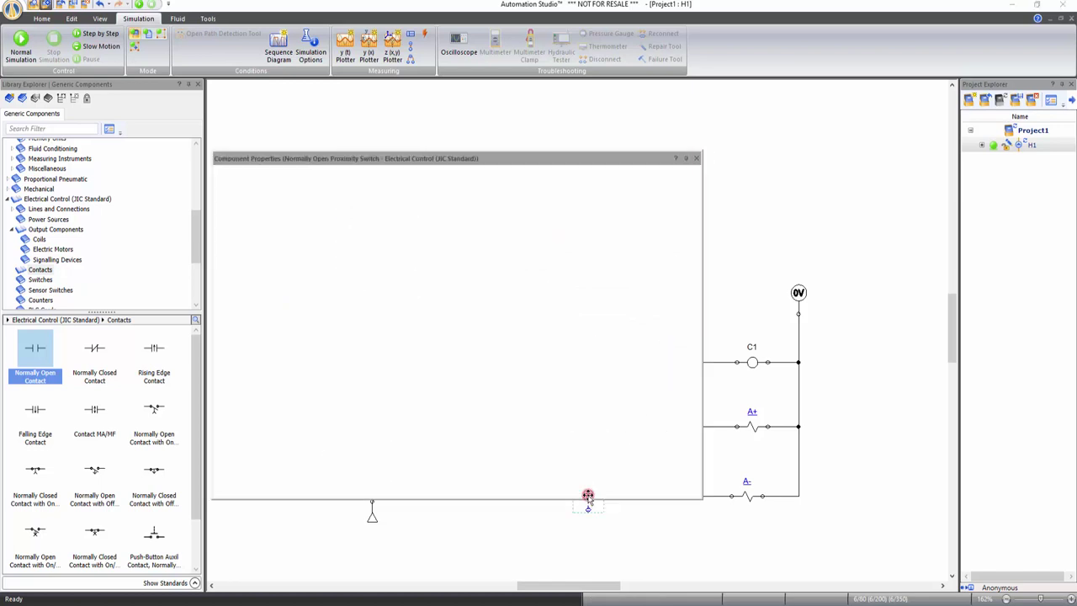
click(557, 202)
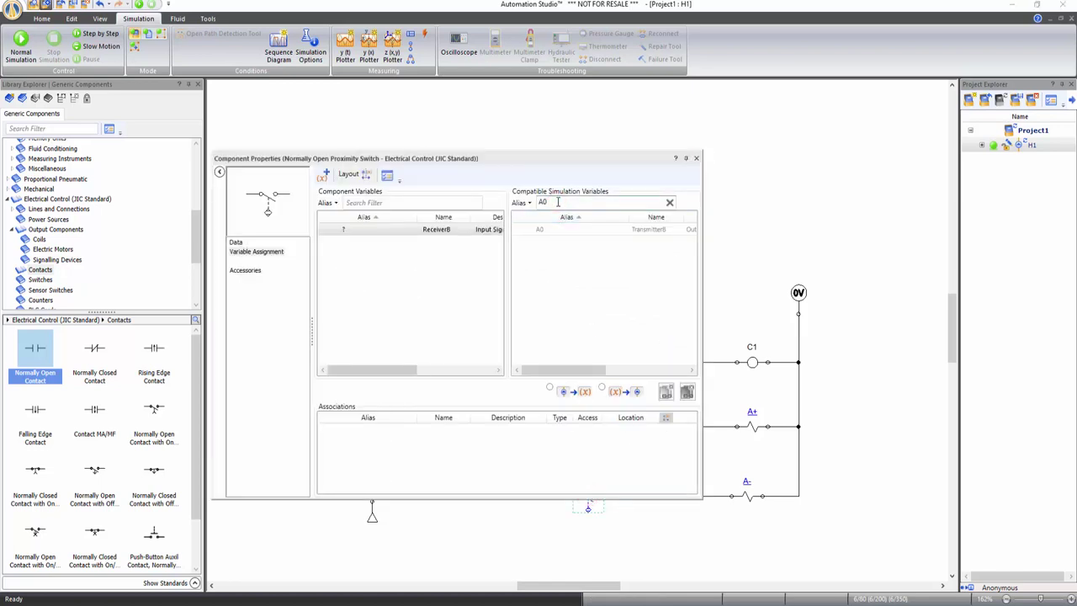
key(BackSpace)
text(1)
double_click(568, 228)
click(696, 158)
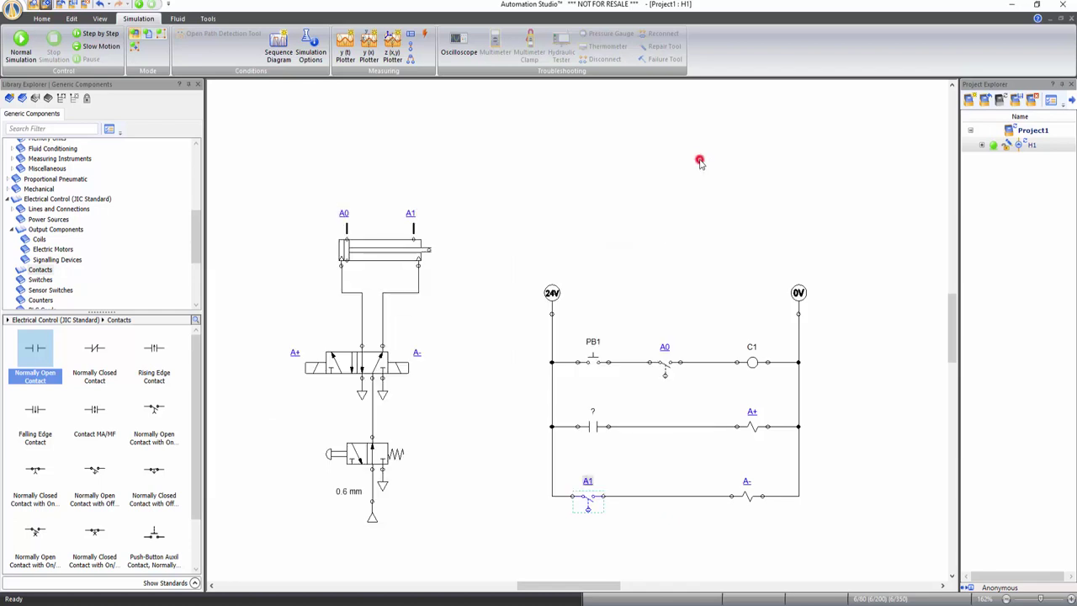
Assign the coil variable C1 to the normally open contact on the A+ rung and deselect it
click(633, 425)
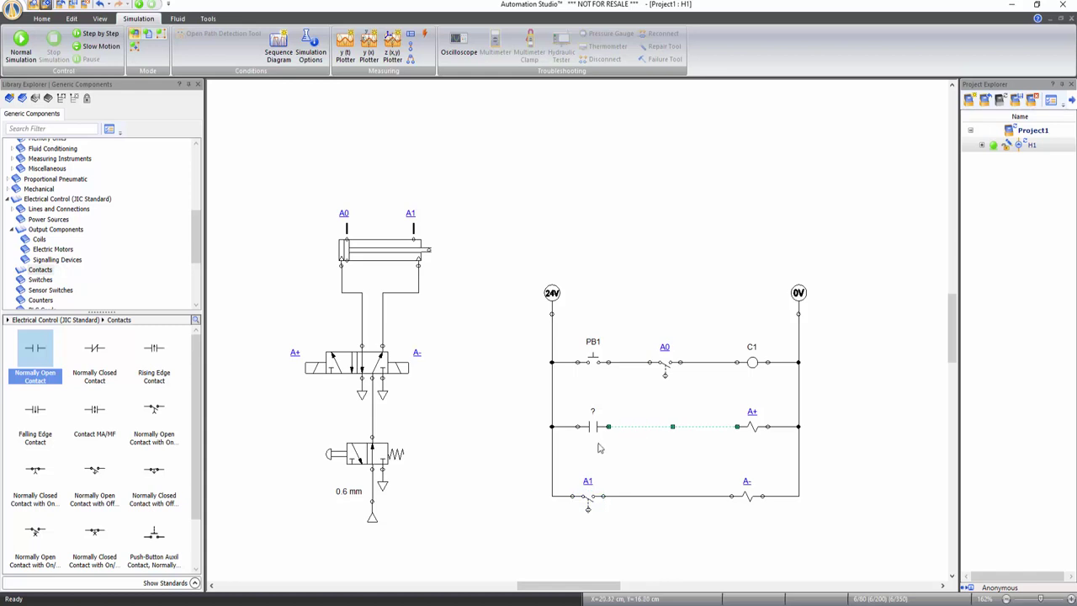
click(594, 439)
double_click(592, 425)
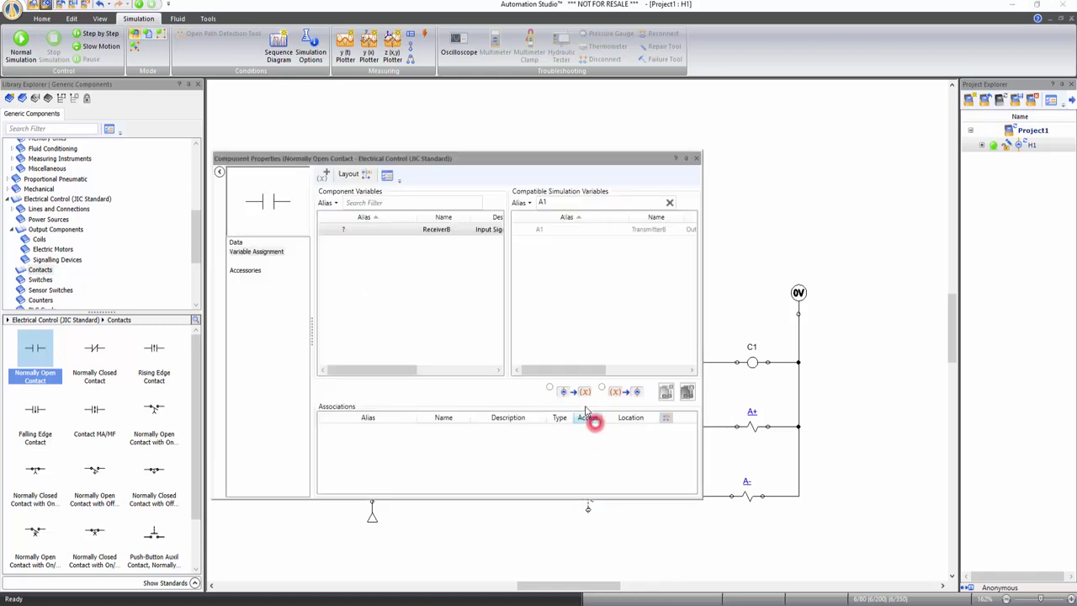
drag(565, 203, 529, 206)
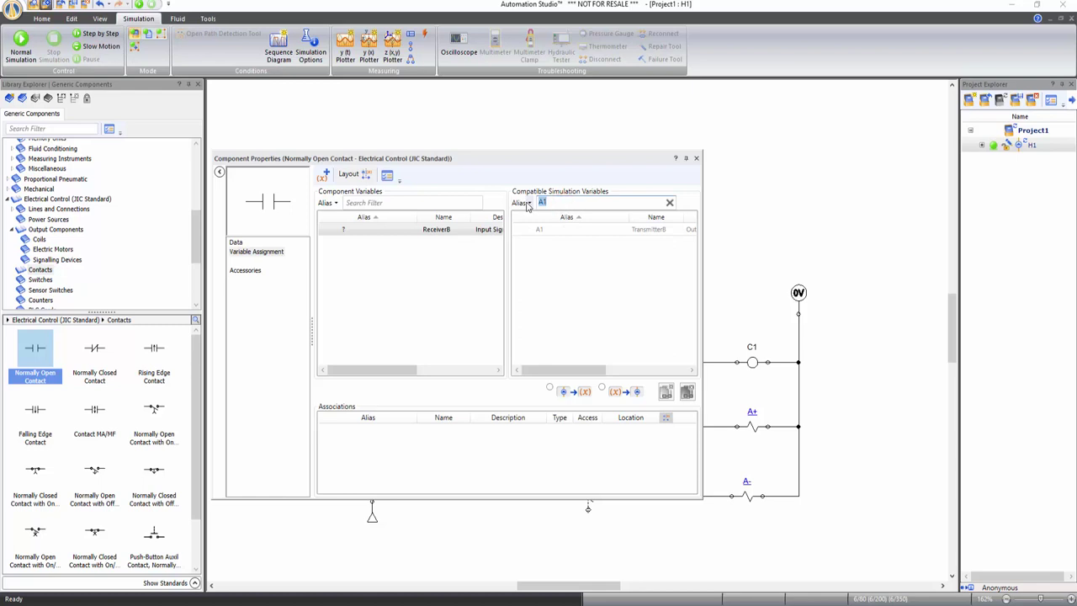
text(C1)
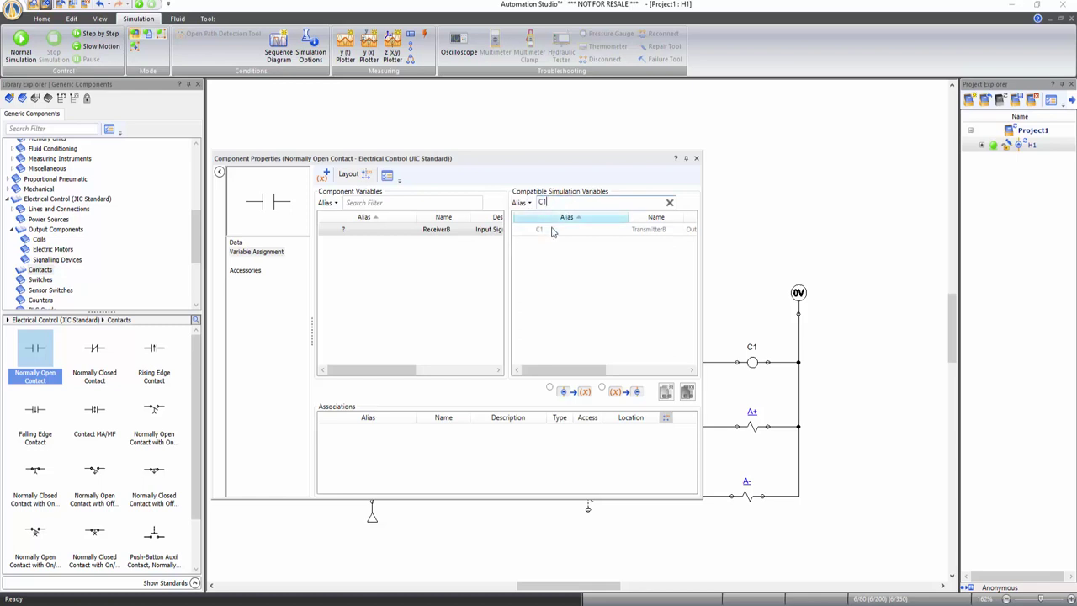
double_click(549, 229)
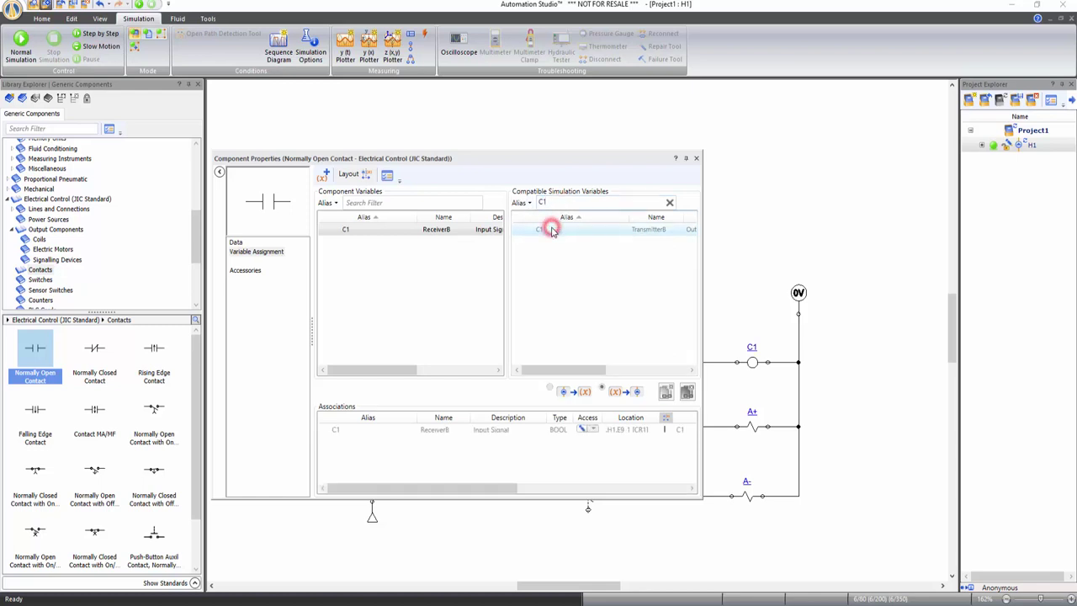
click(696, 160)
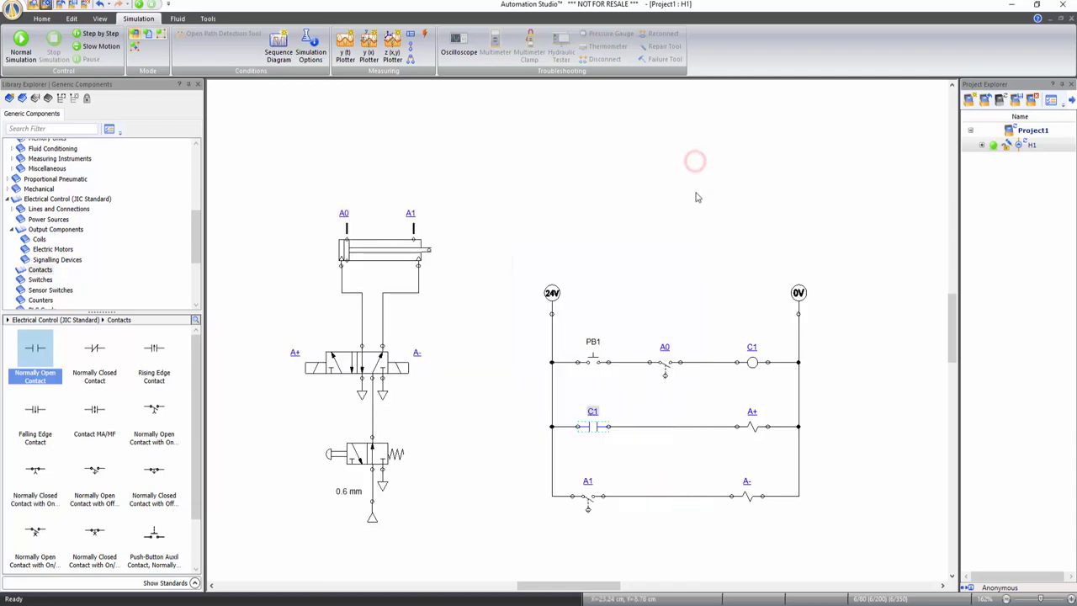
click(682, 296)
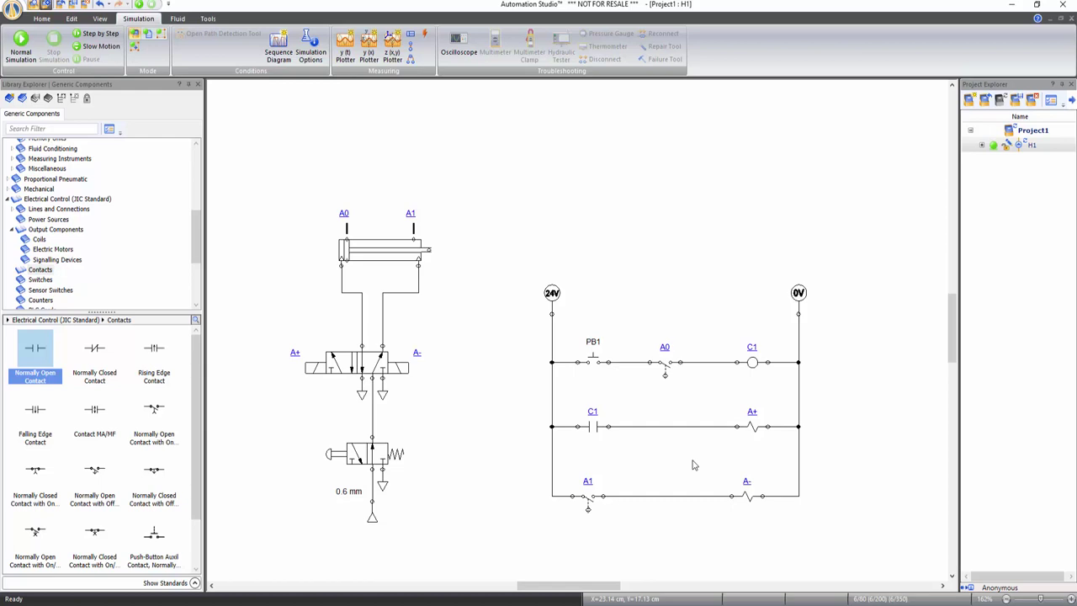
Run the normal simulation of the circuit and actuate push button PB1 to extend the cylinder
click(19, 49)
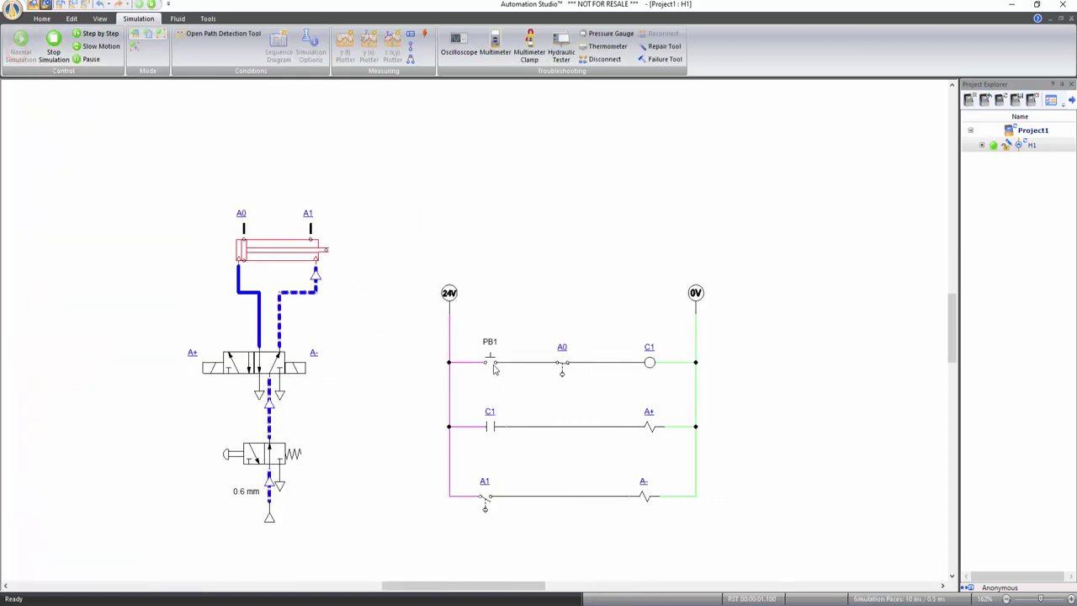
click(491, 362)
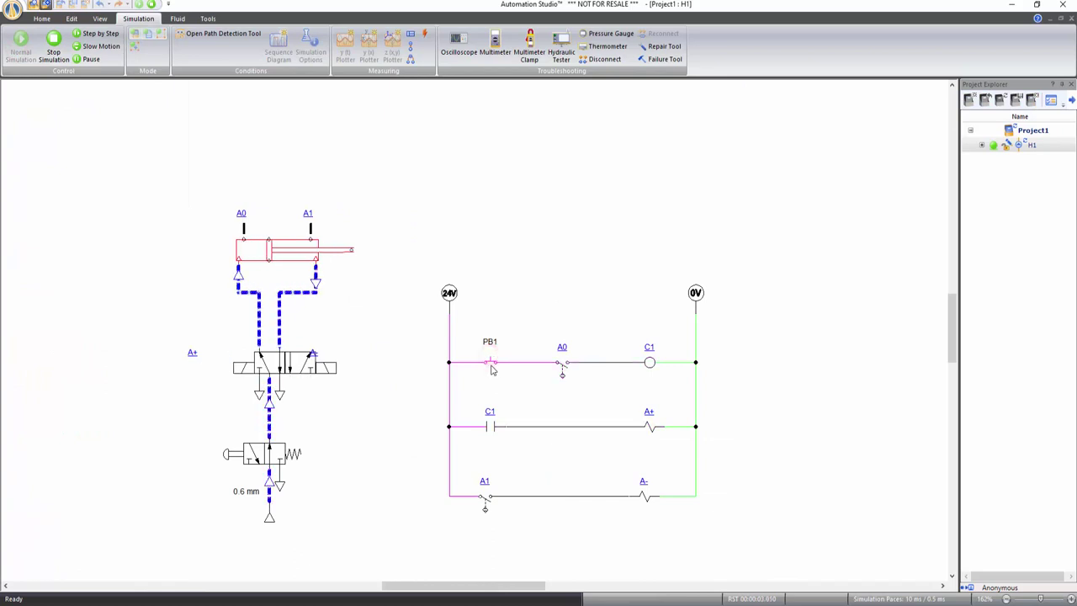